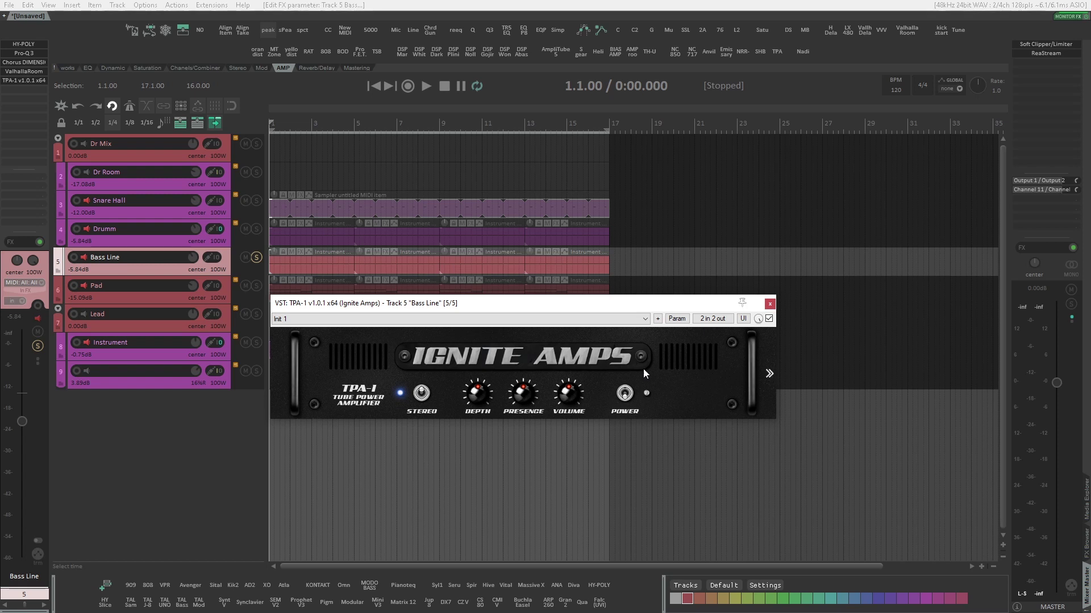
Move the TPA-1 window below the tracks, unsolo the Bass Line track and play the full mix.
drag(426, 303, 427, 401)
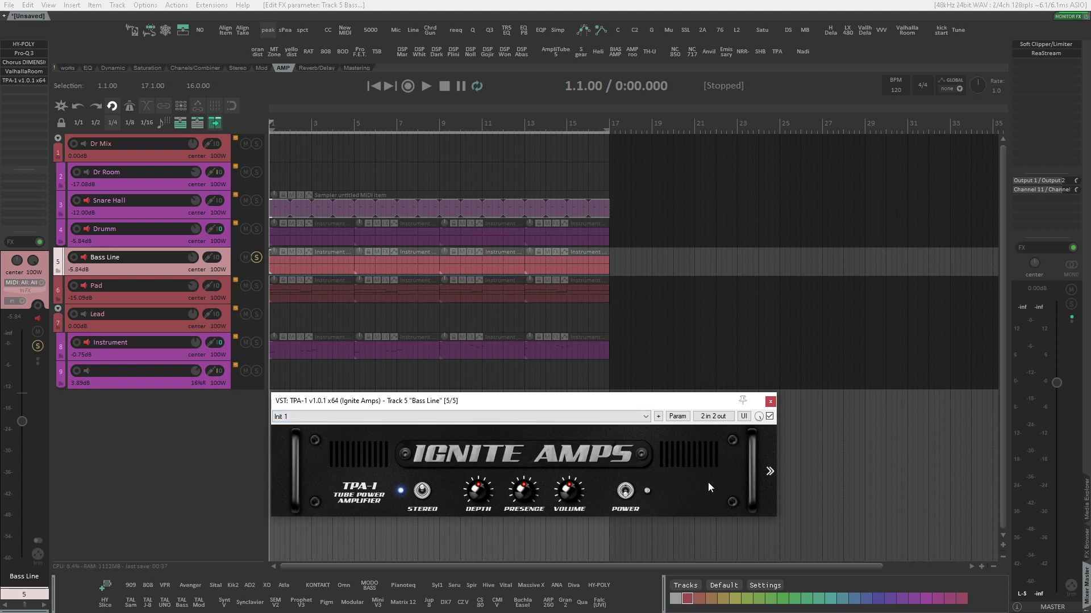
mouse_move(465, 400)
mouse_down()
mouse_move(540, 393)
mouse_move(480, 382)
mouse_move(469, 403)
mouse_up()
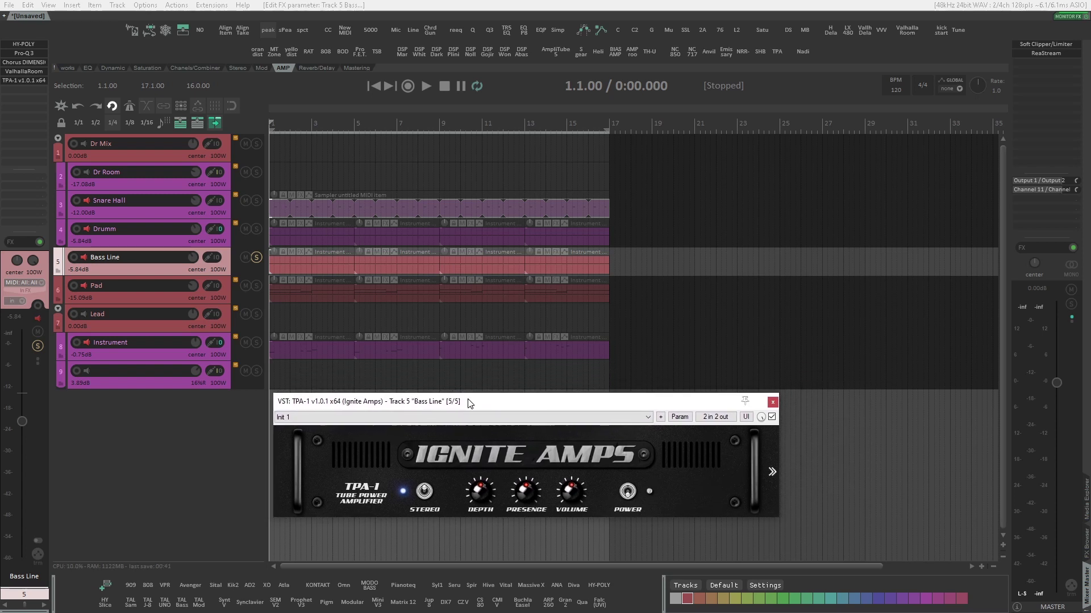
click(259, 258)
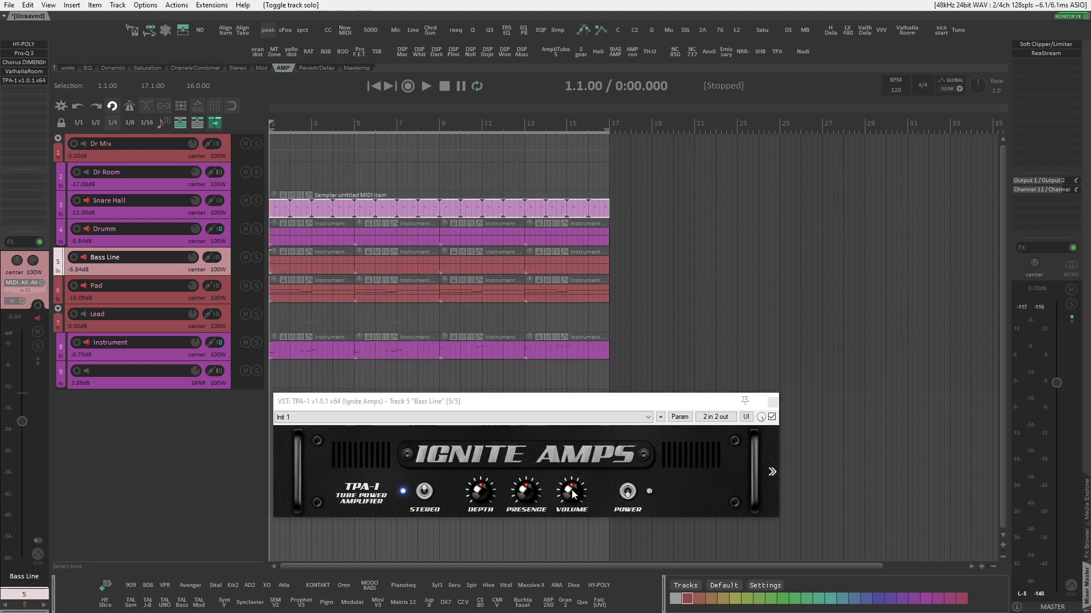
click(627, 493)
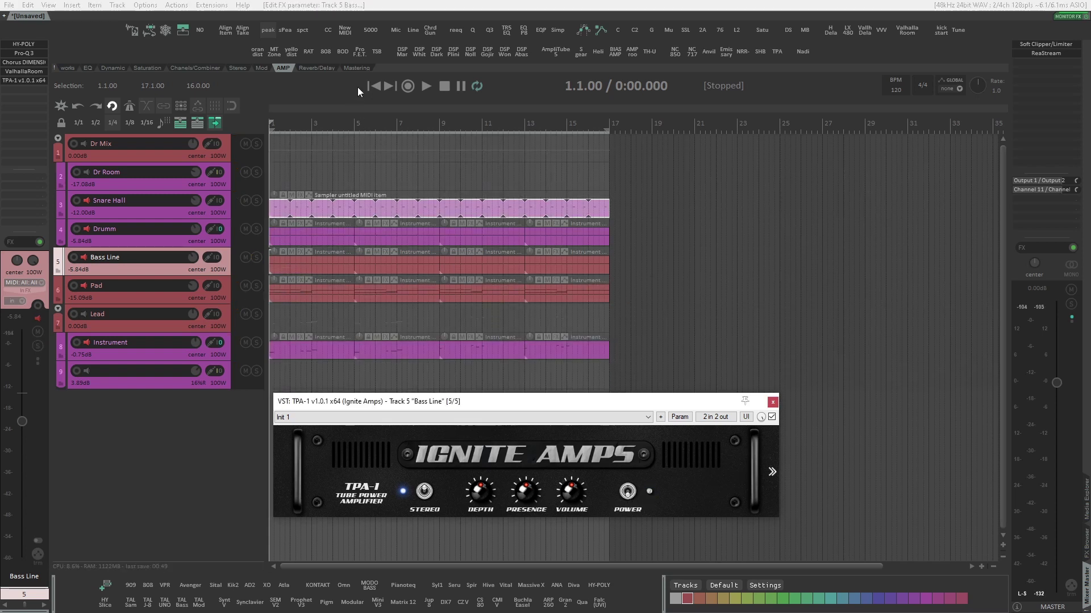
click(428, 88)
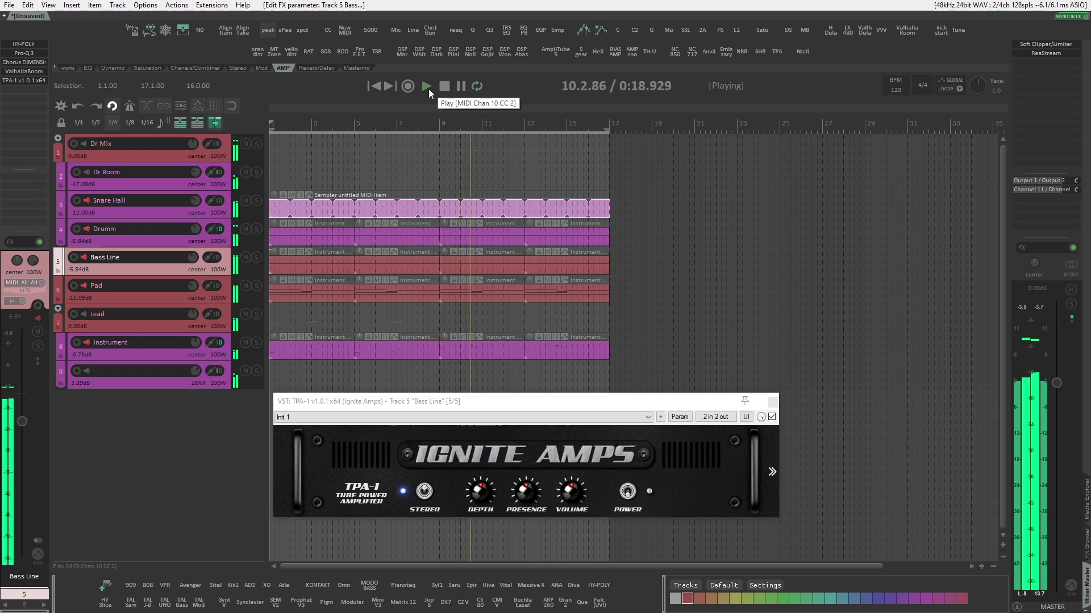
Lower the Pad track's volume to -18.0 dB during playback and stop the transport.
drag(196, 287, 197, 298)
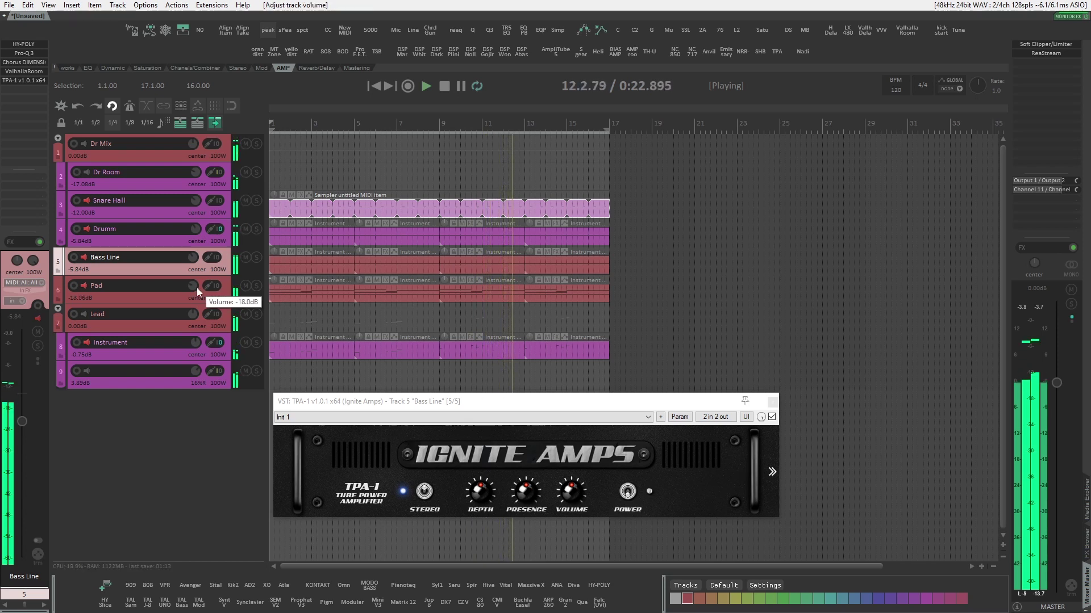
mouse_move(194, 288)
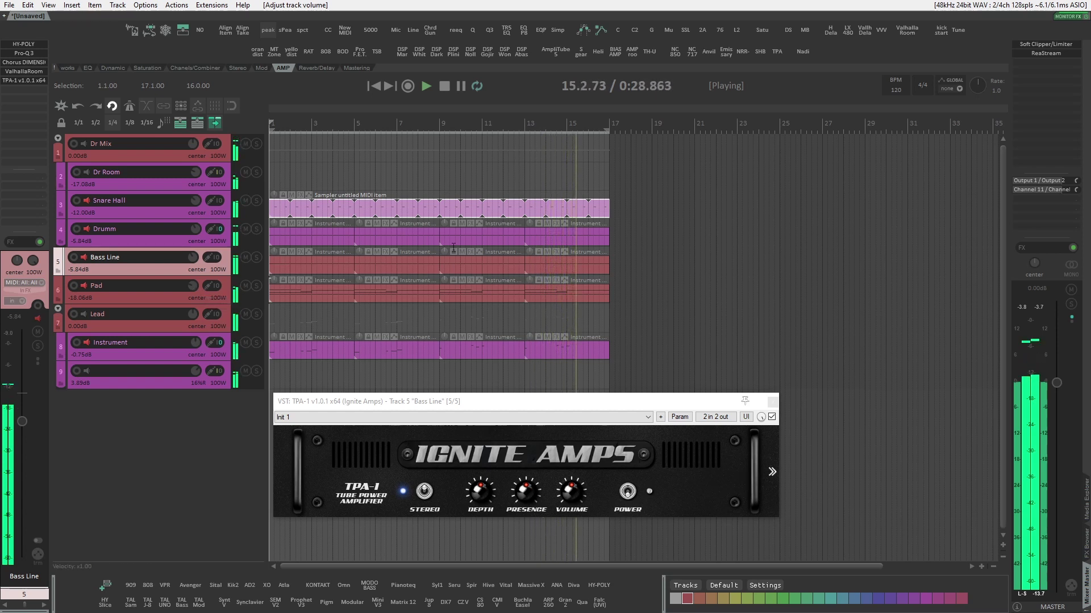
click(444, 86)
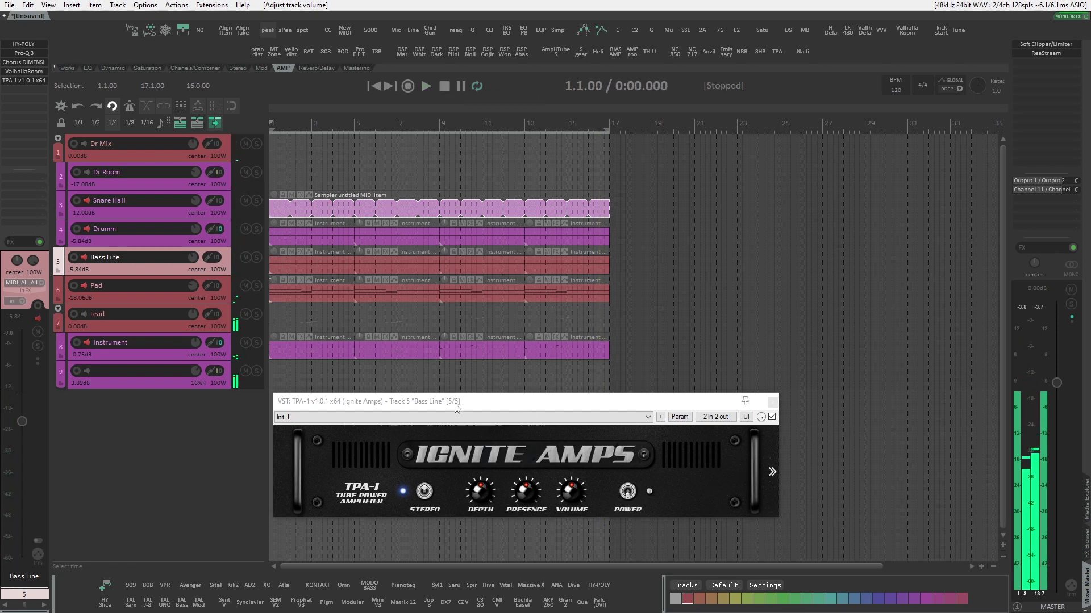
Solo the Bass Line track and play it briefly with the TPA-1 amplifier powered off.
drag(455, 408, 453, 383)
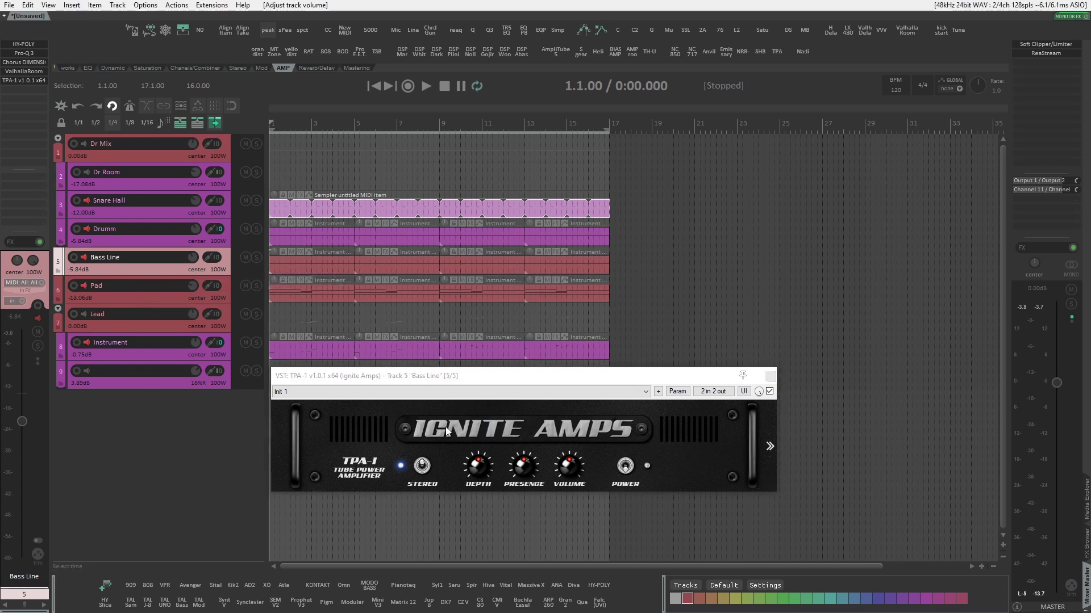
click(256, 257)
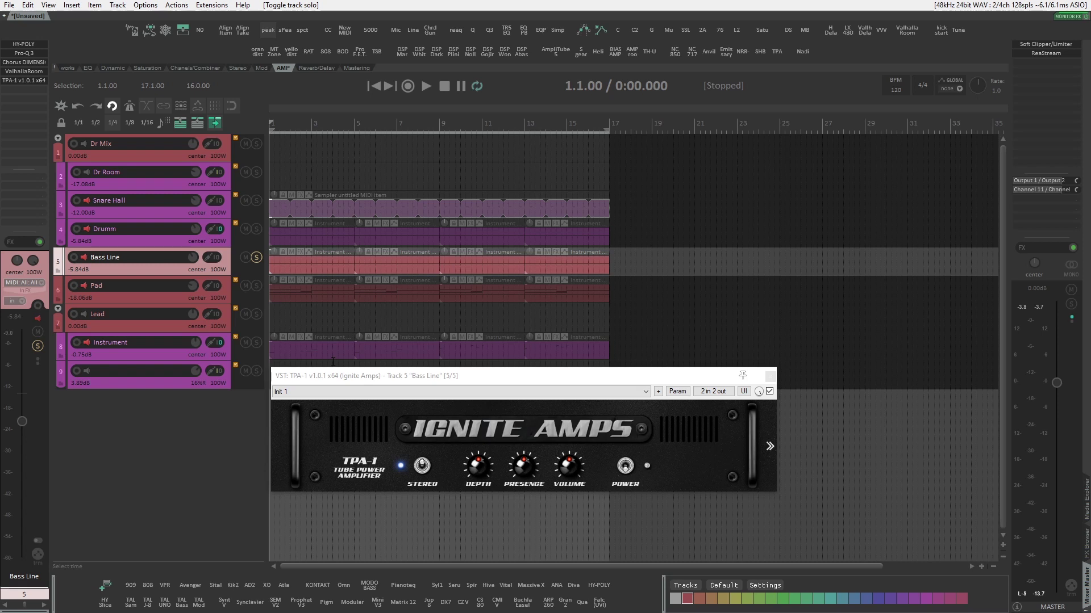
key(space)
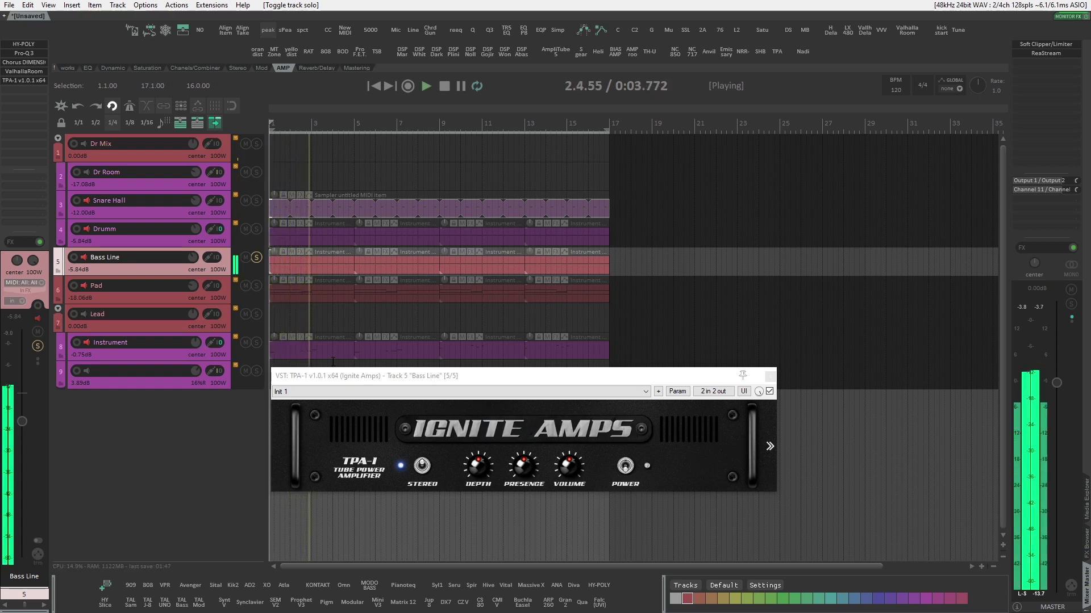
key(space)
Inspect the Pro-Q 3 equalizer curve on the Bass Line track and close its window.
click(36, 54)
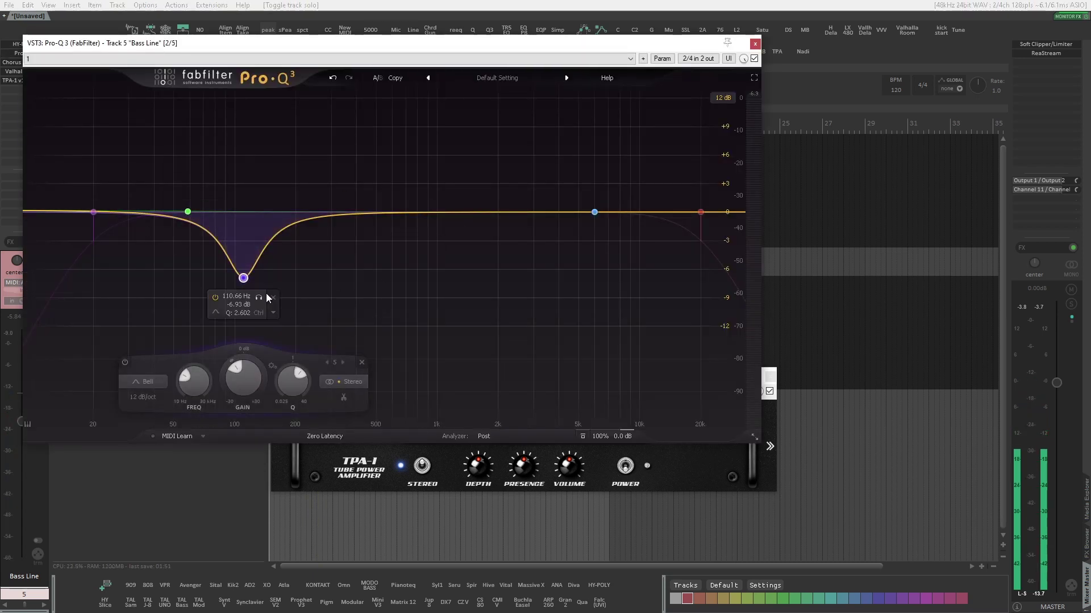
click(754, 44)
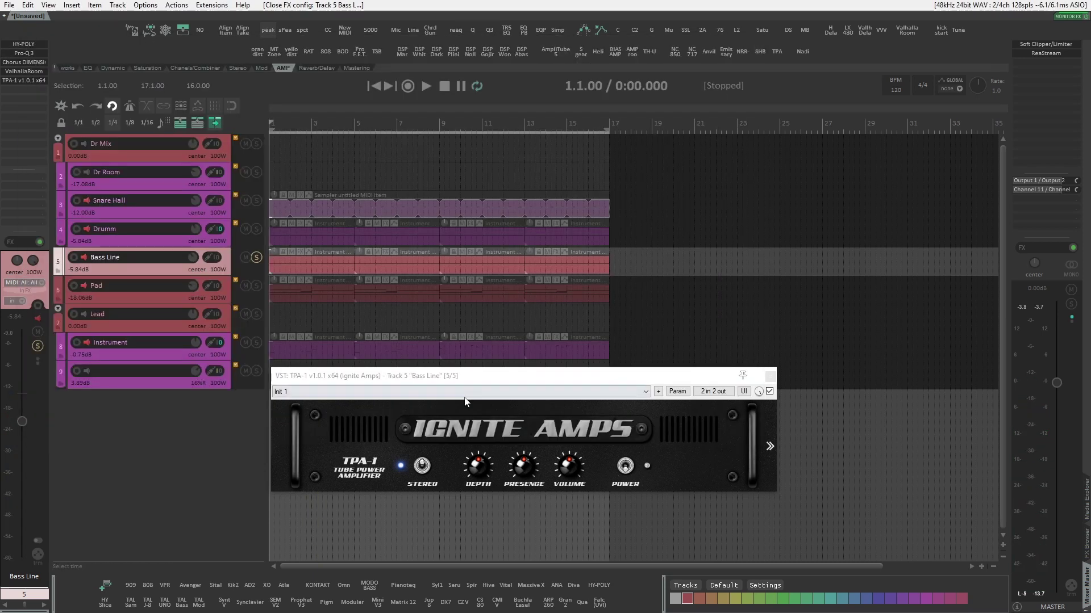
Move the TPA-1 window up, switch the amplifier's power on and audition the soloed bass line through it.
drag(478, 377, 479, 373)
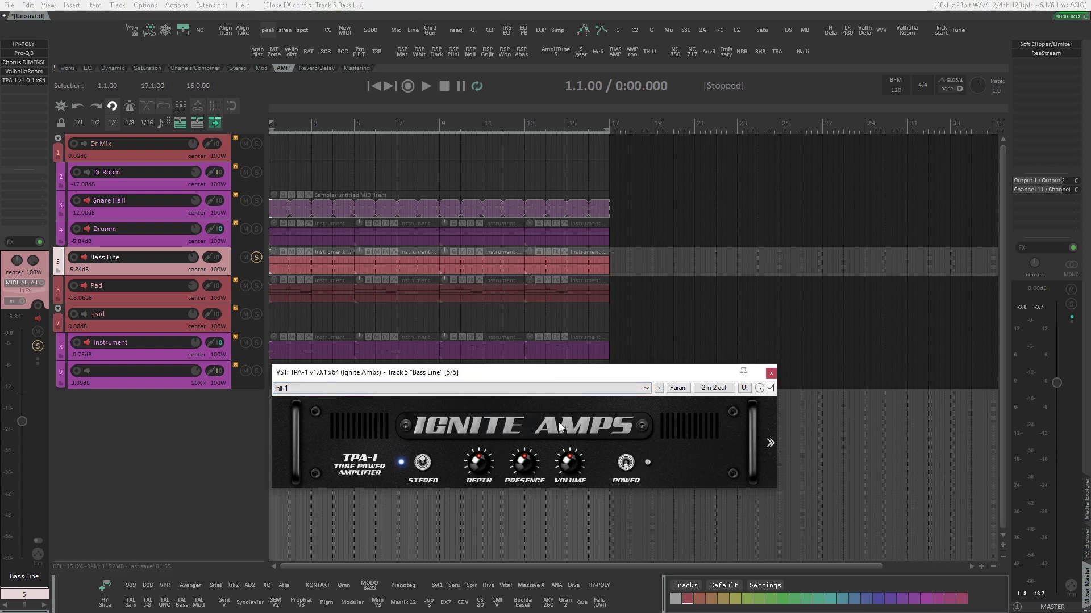
drag(531, 377, 533, 299)
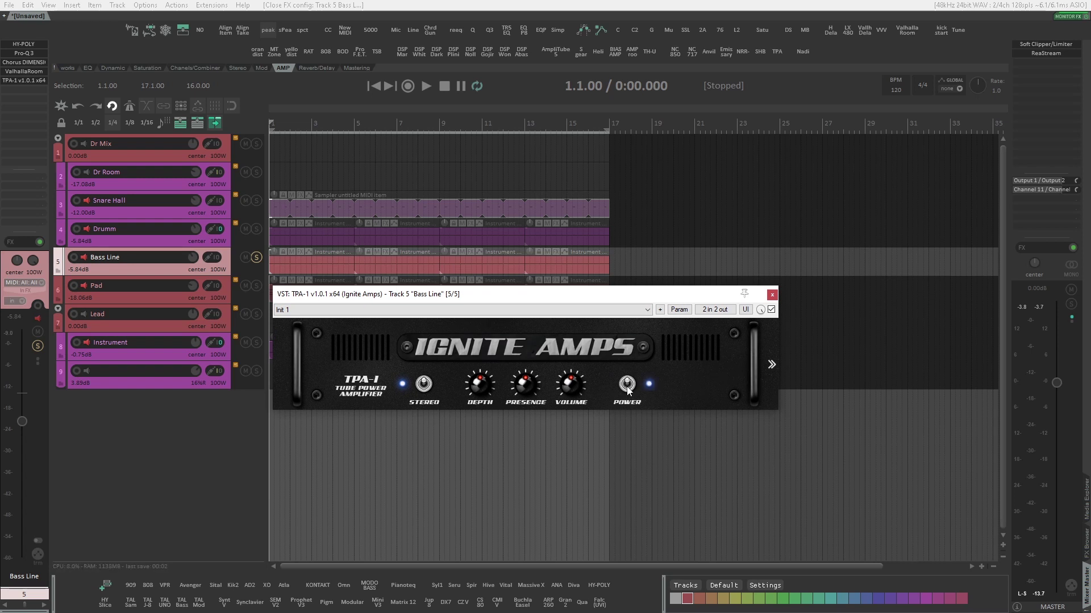
key(space)
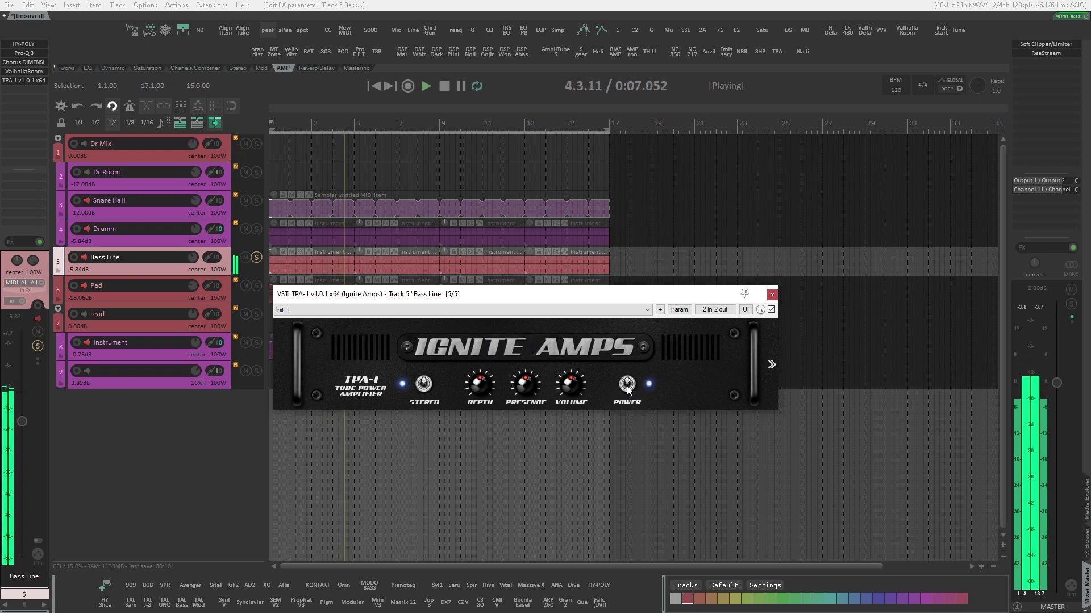
key(space)
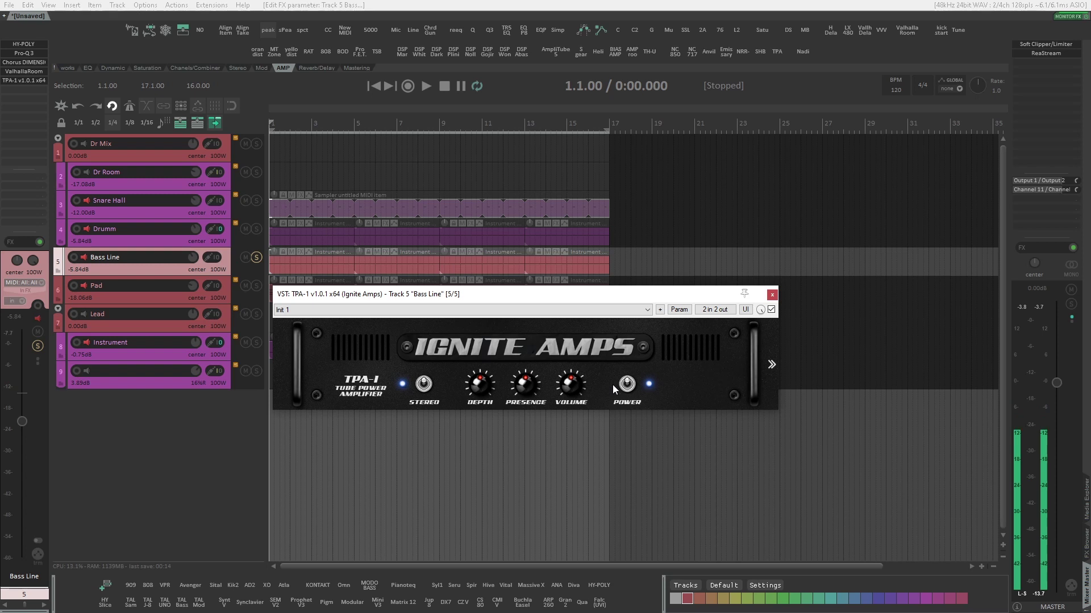
Set the oversampling to 8X on the TPA-1's rear panel and leave the rear panel showing.
click(772, 365)
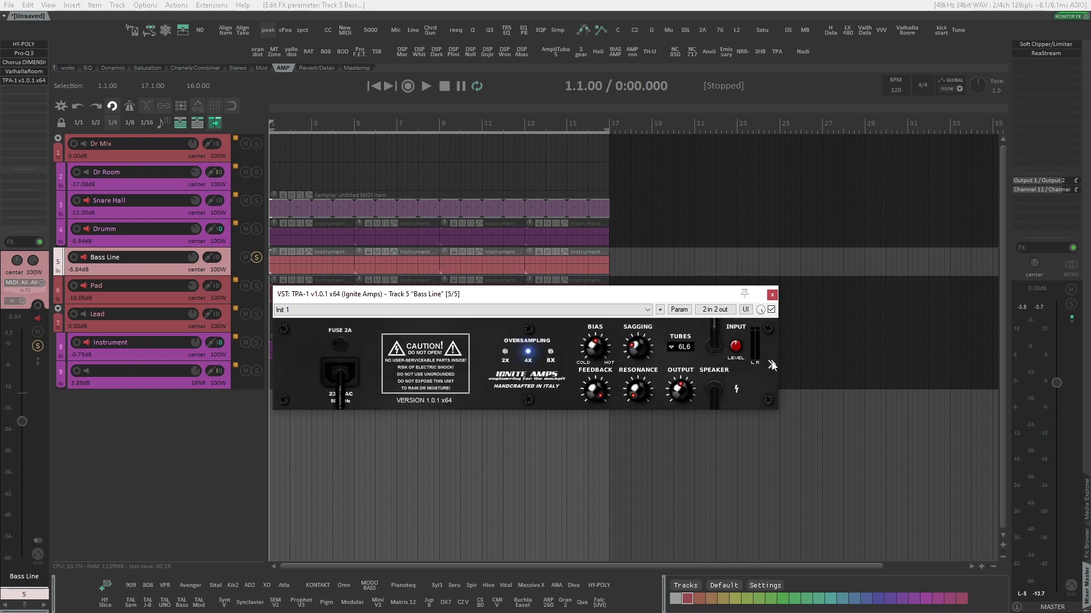
click(550, 356)
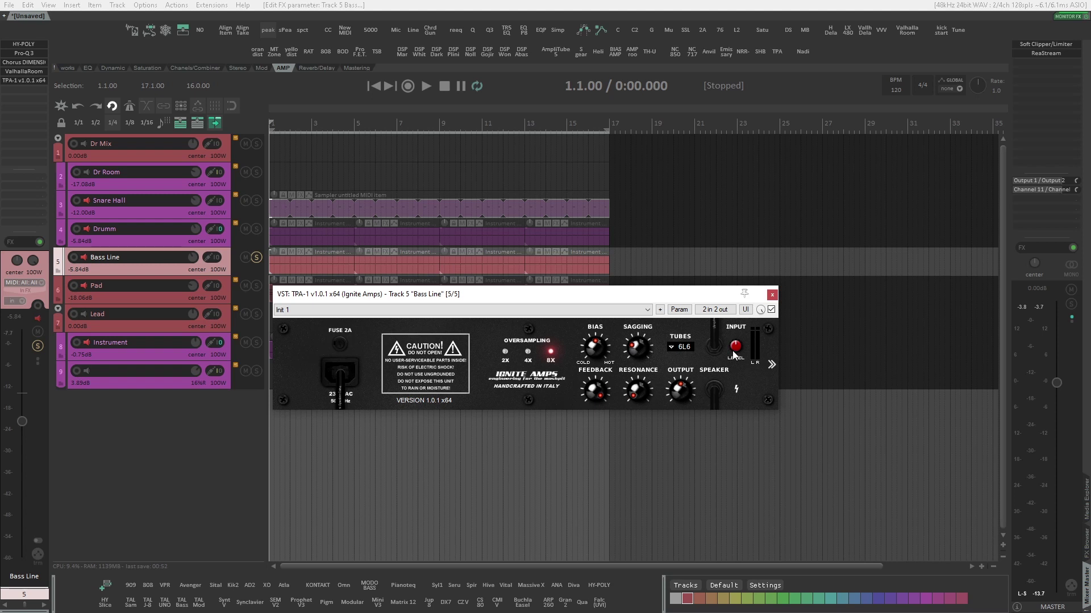
click(740, 369)
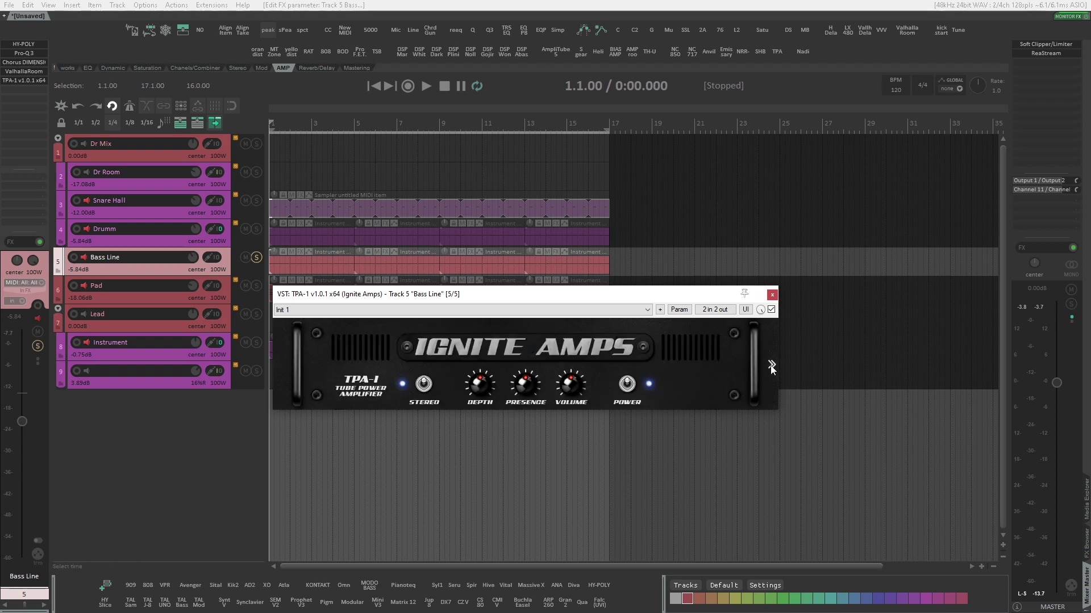
click(772, 365)
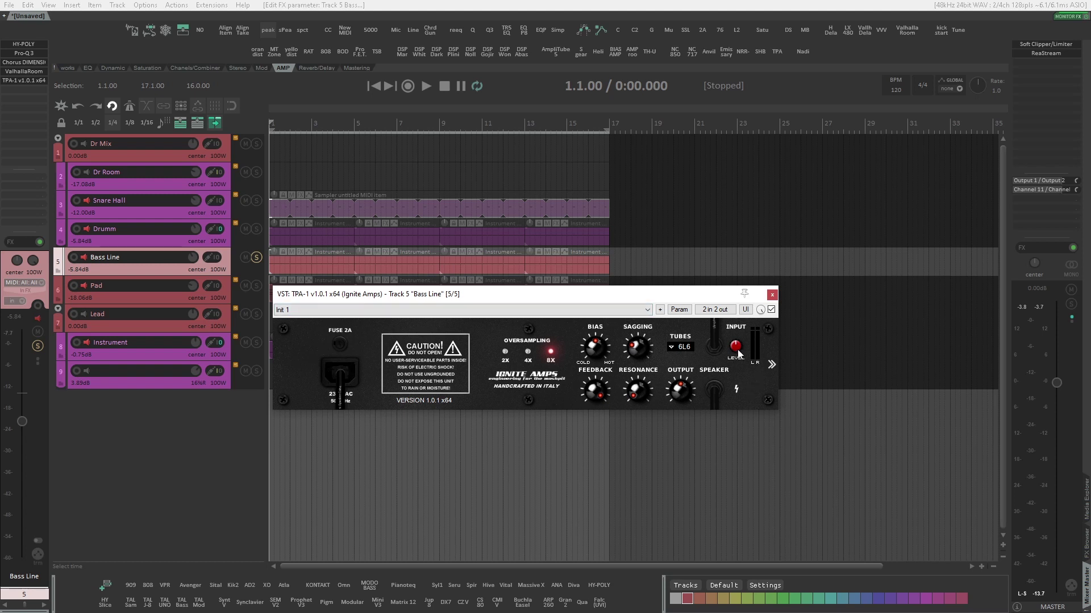
Play the soloed bass line and compare its sound with the TPA-1 bypassed and enabled.
key(space)
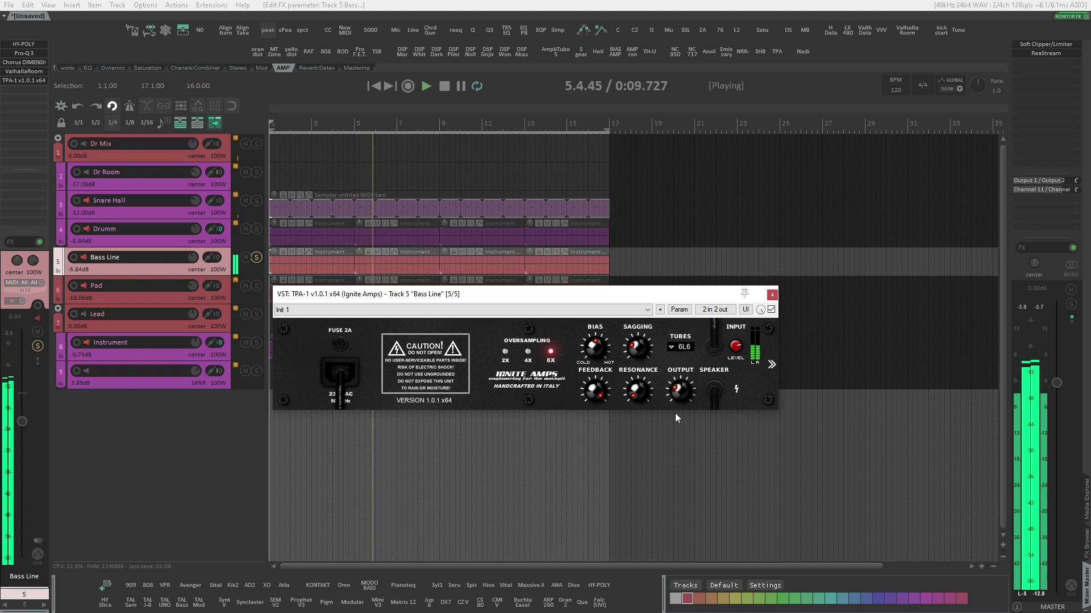
click(771, 310)
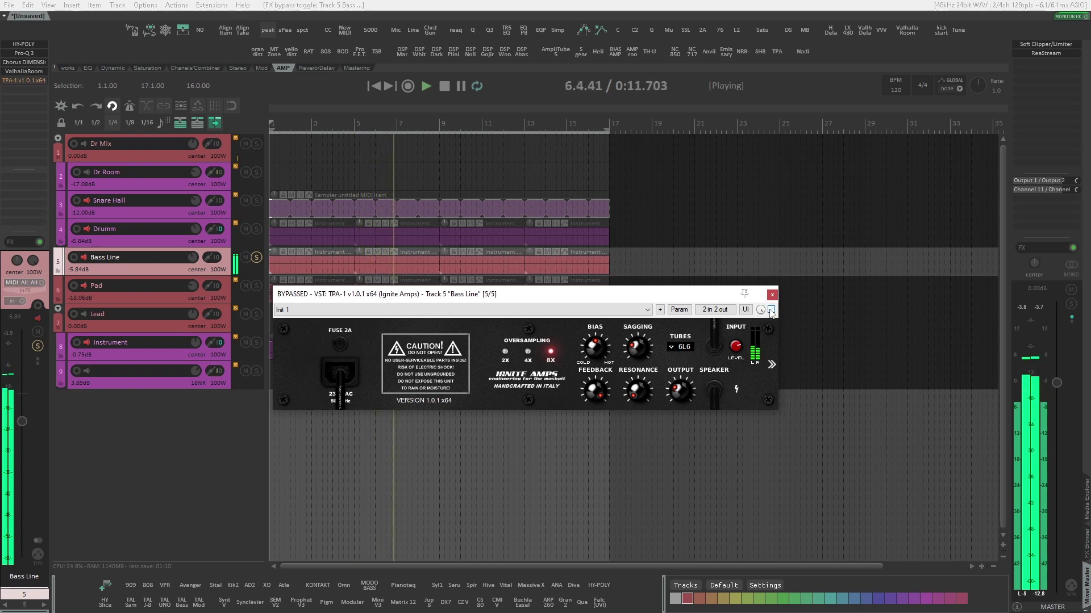
click(771, 310)
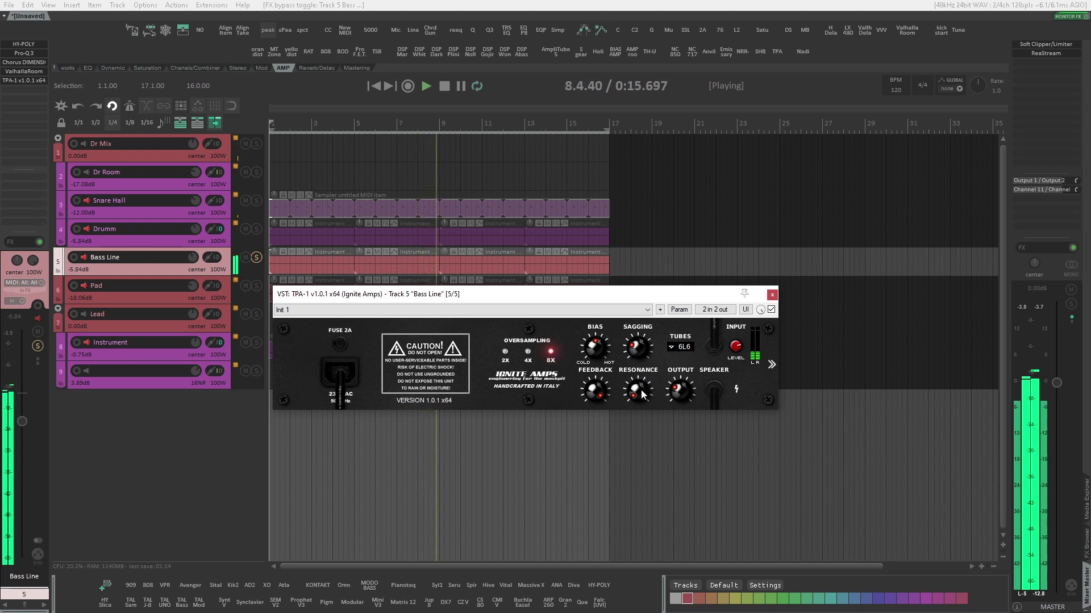
key(space)
Audition the bass line while checking the TPA-1's front-panel Volume and rear-panel Output controls.
click(771, 364)
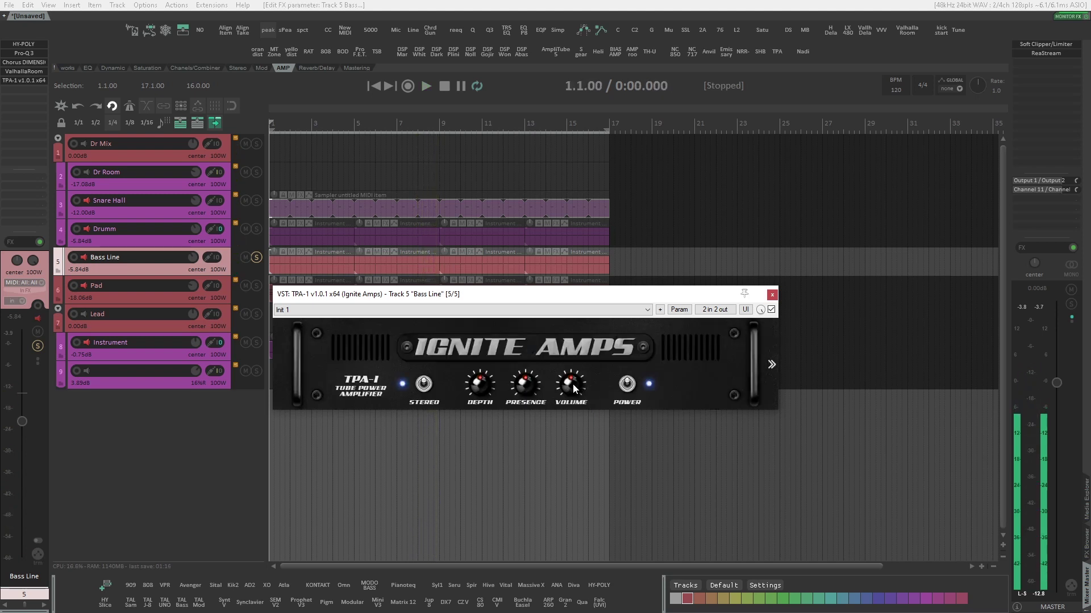
key(space)
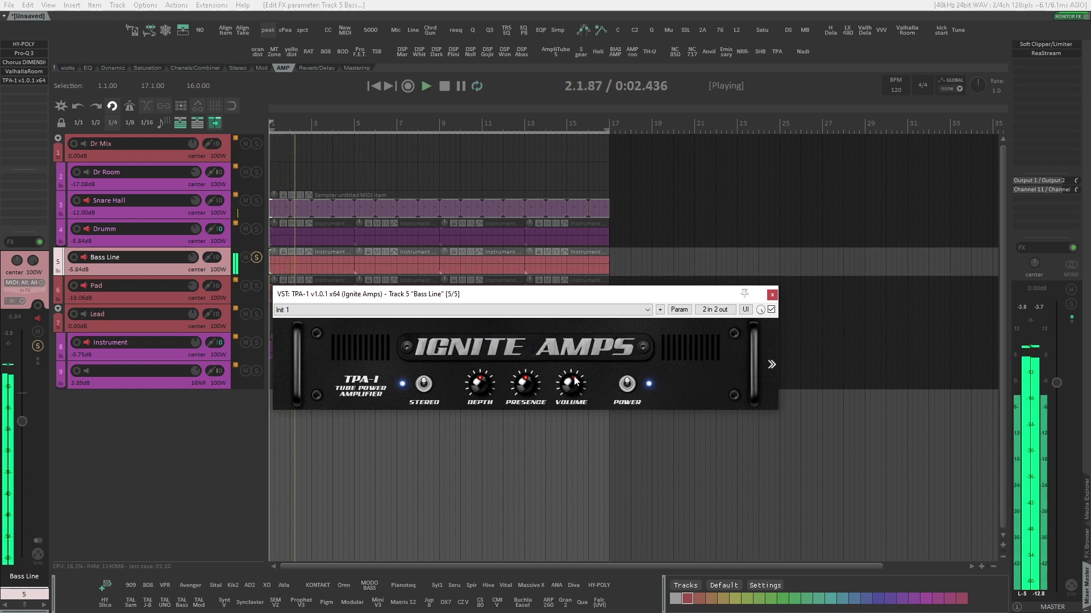
click(770, 365)
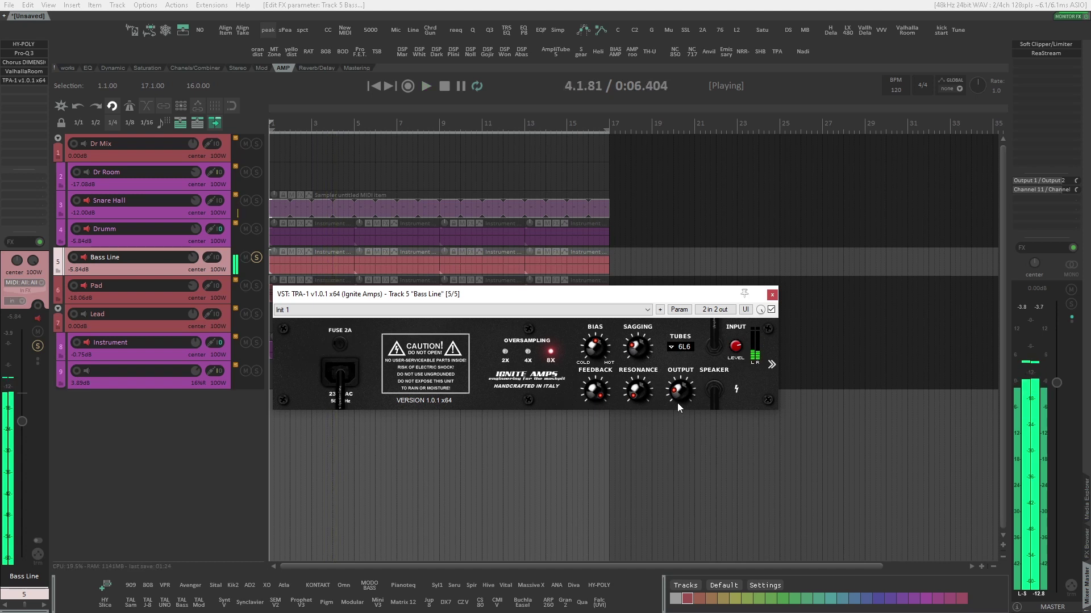
key(space)
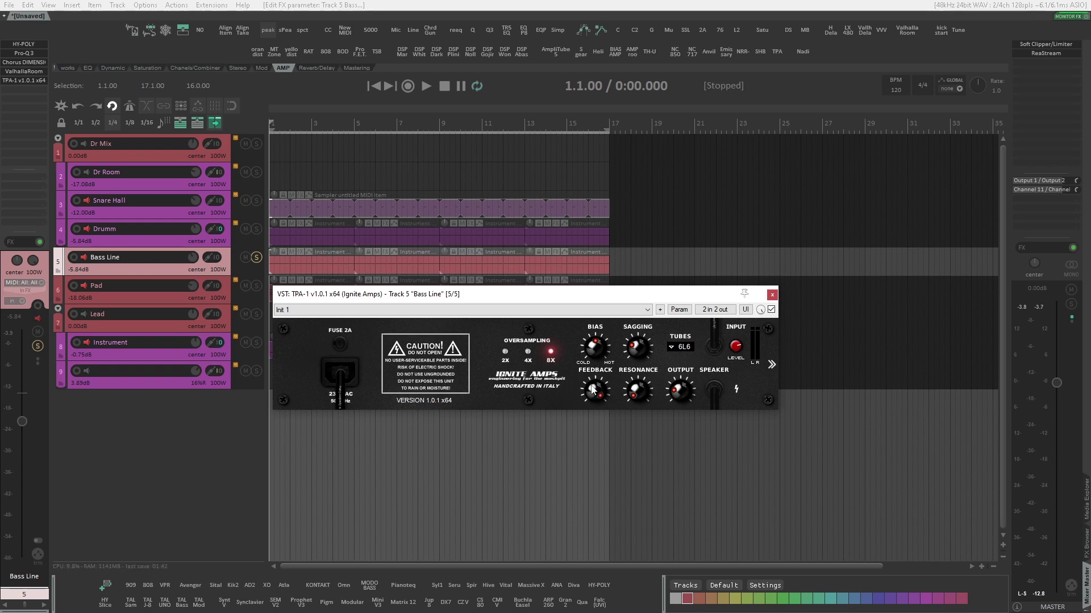
Lower the TPA-1's Feedback and raise its Resonance while auditioning the bass line.
key(space)
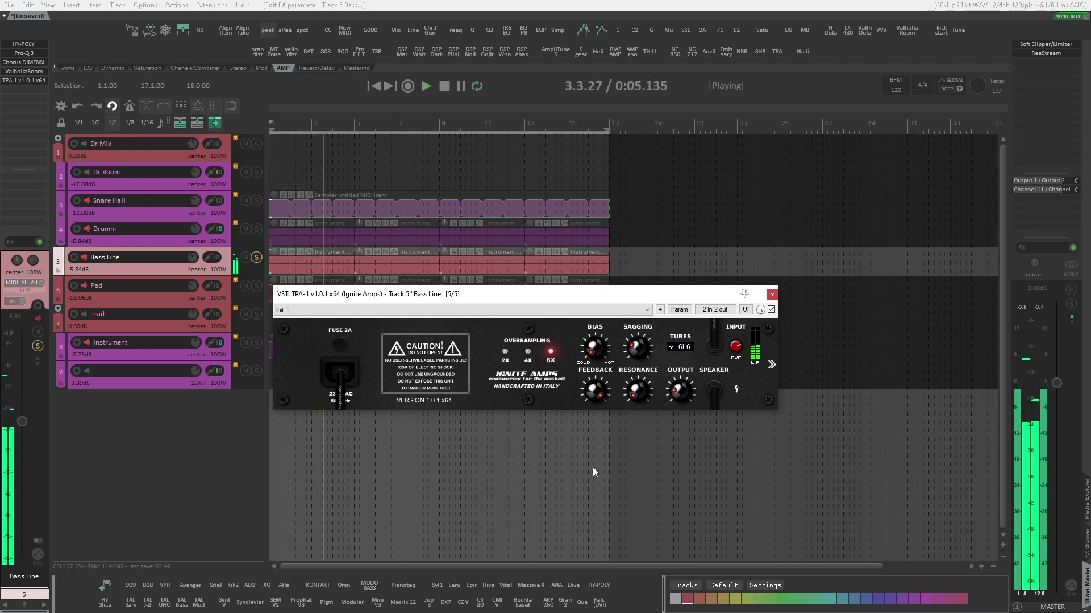
mouse_move(581, 332)
mouse_down()
mouse_move(581, 318)
mouse_move(582, 332)
mouse_up()
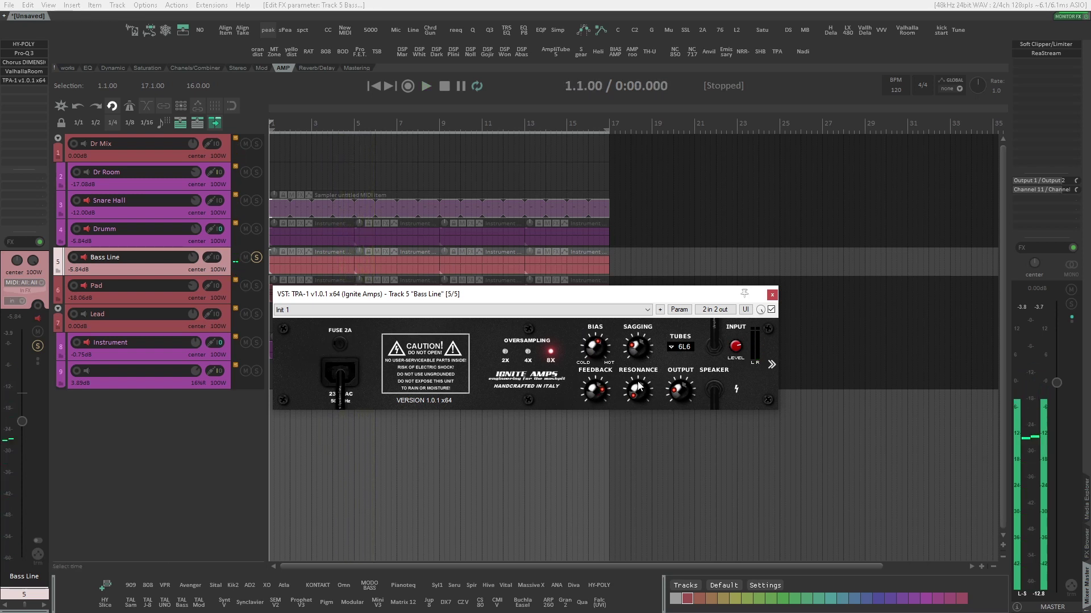
key(space)
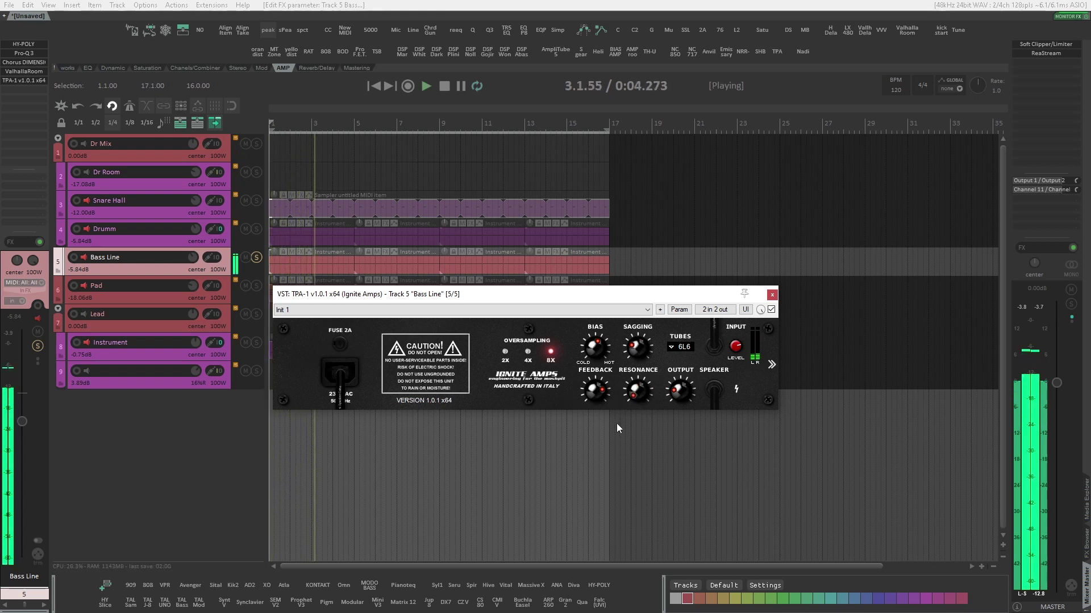
drag(636, 391, 631, 364)
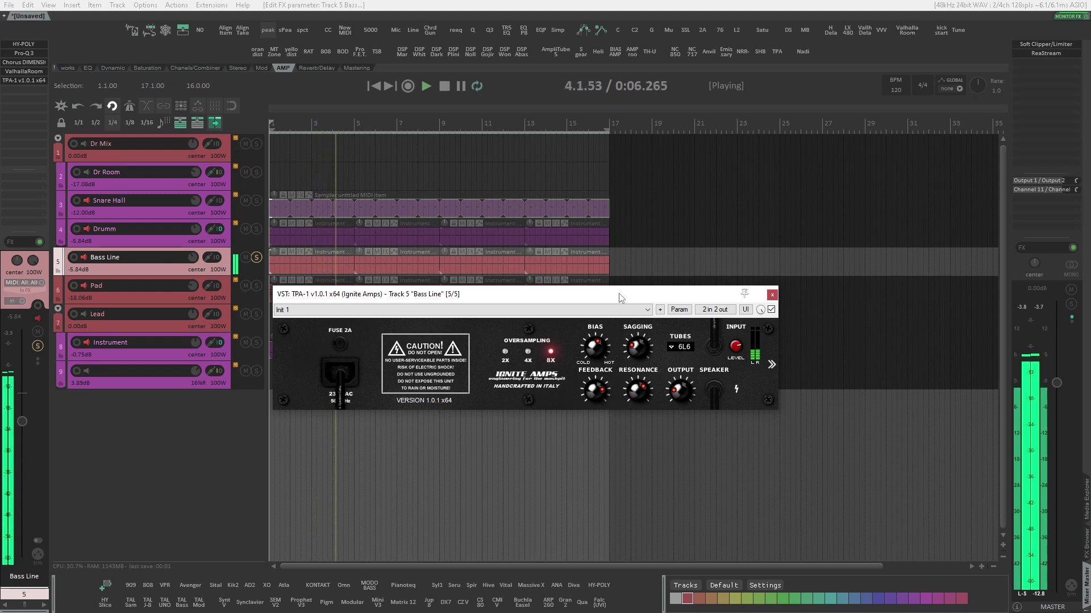
key(space)
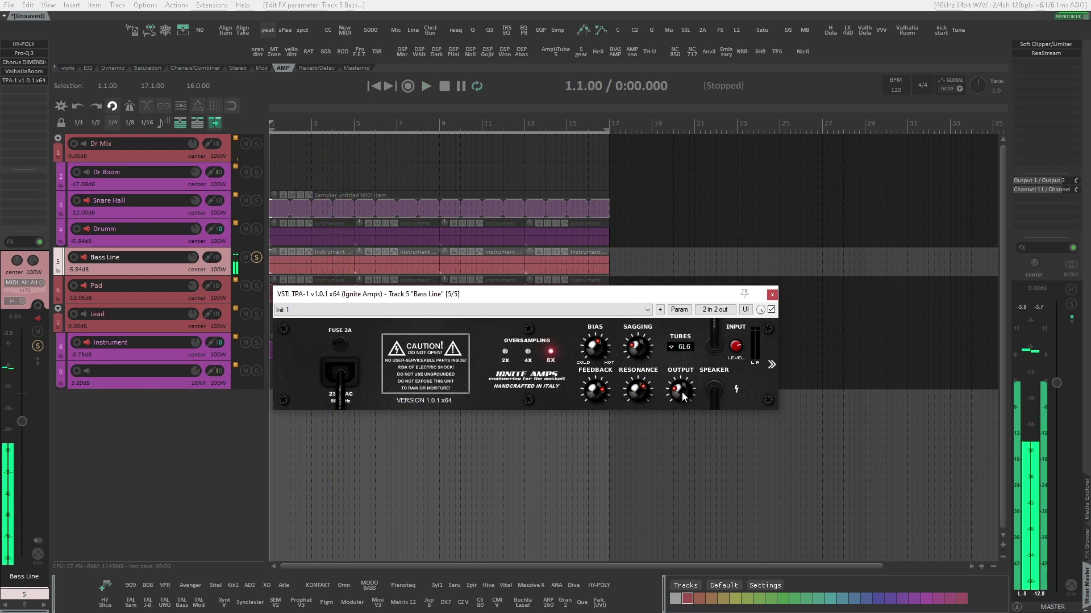
Play the soloed bass line from the start and compare it with the TPA-1 bypassed and re-enabled.
key(space)
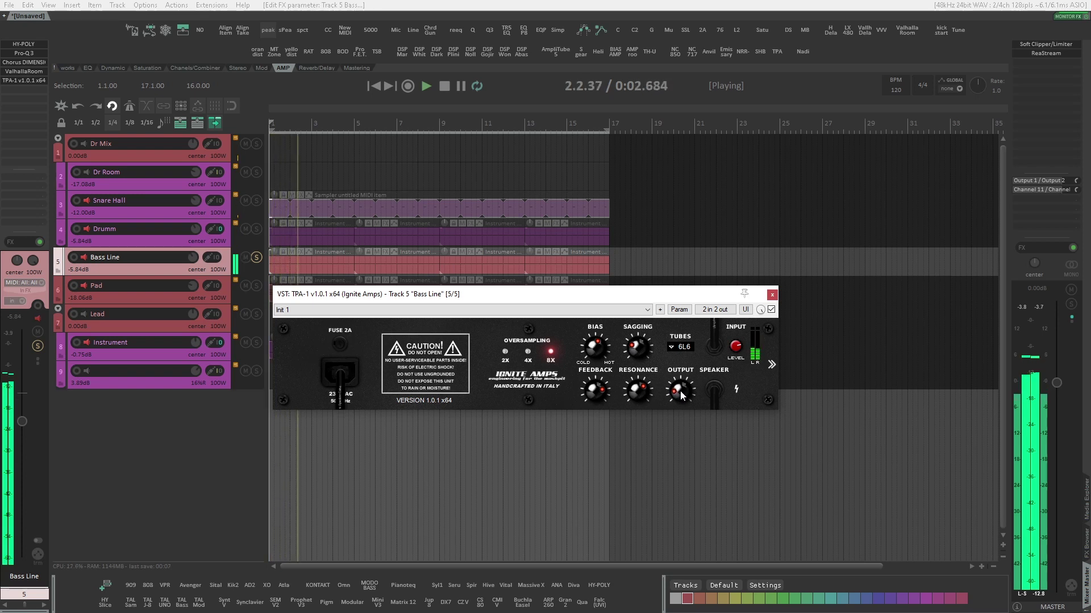
click(771, 310)
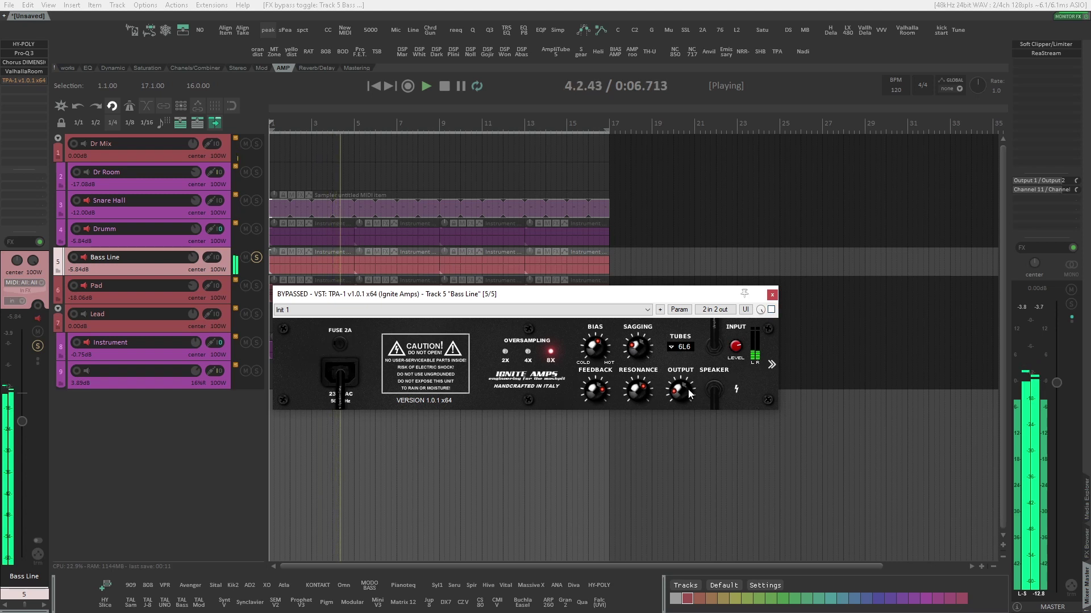
click(770, 310)
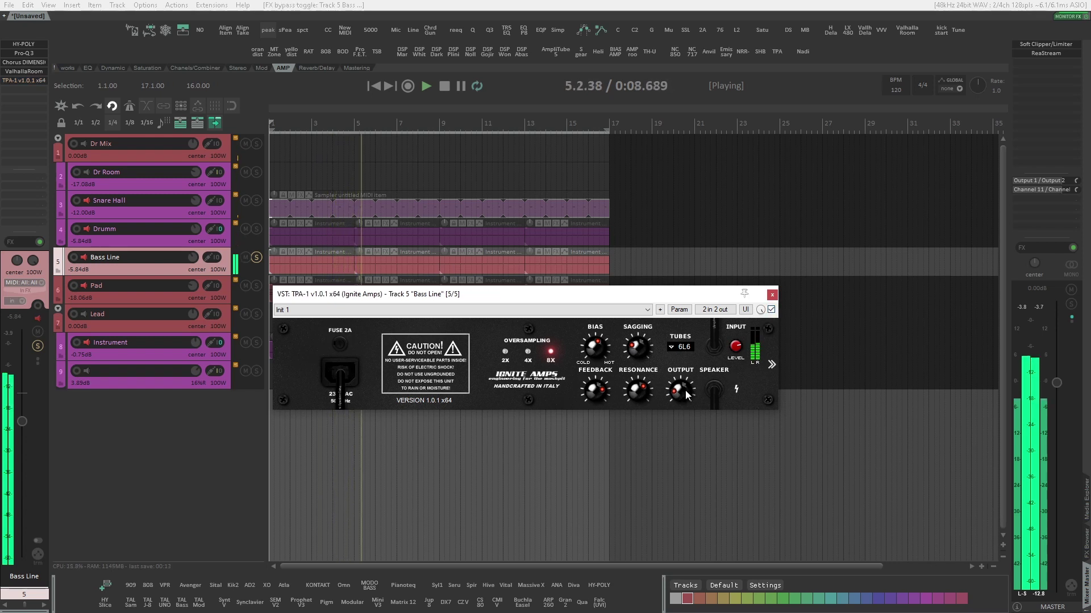
key(space)
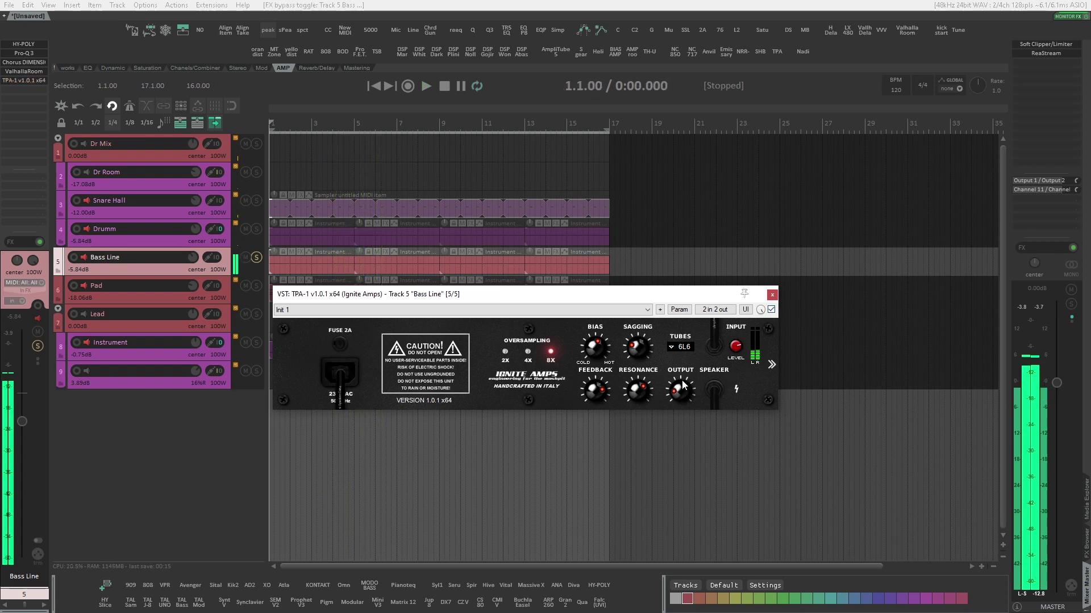
Unsolo the Bass Line track and play the full mix with that track's TPA-1 window open.
click(772, 294)
click(256, 257)
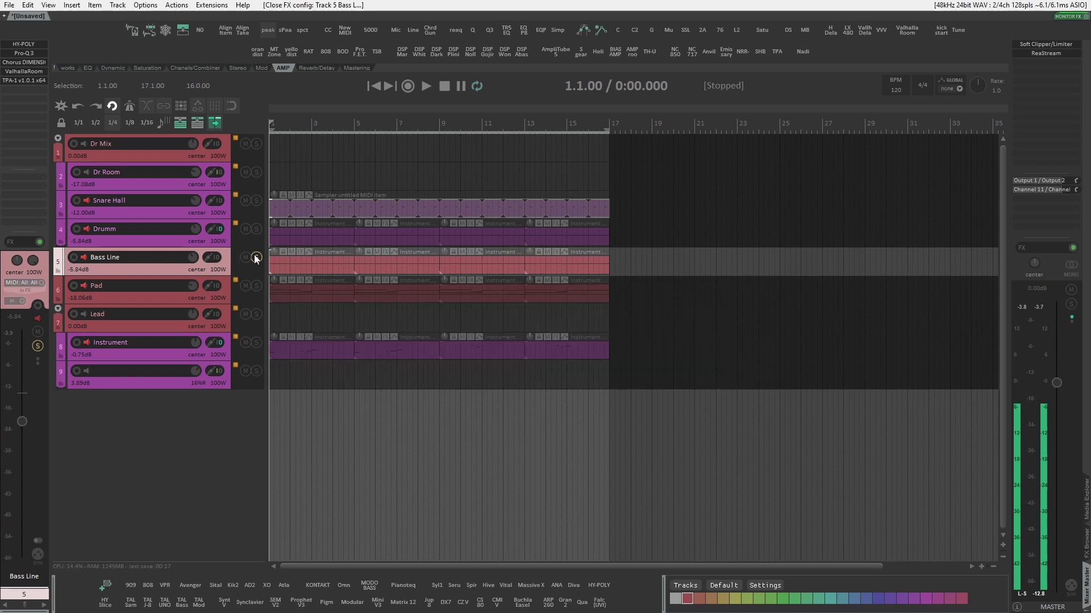
key(space)
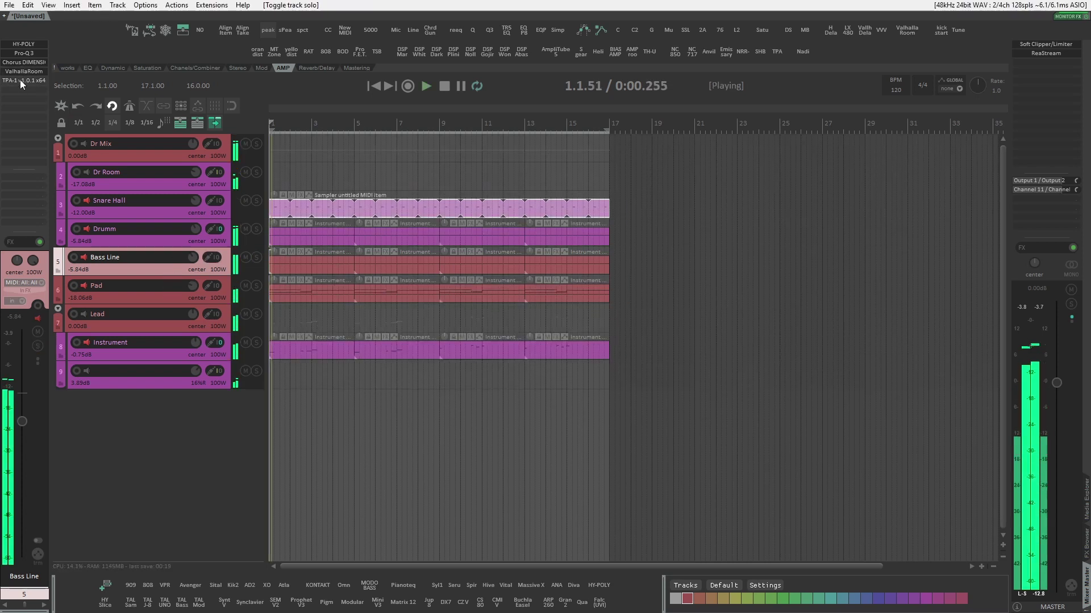
click(19, 80)
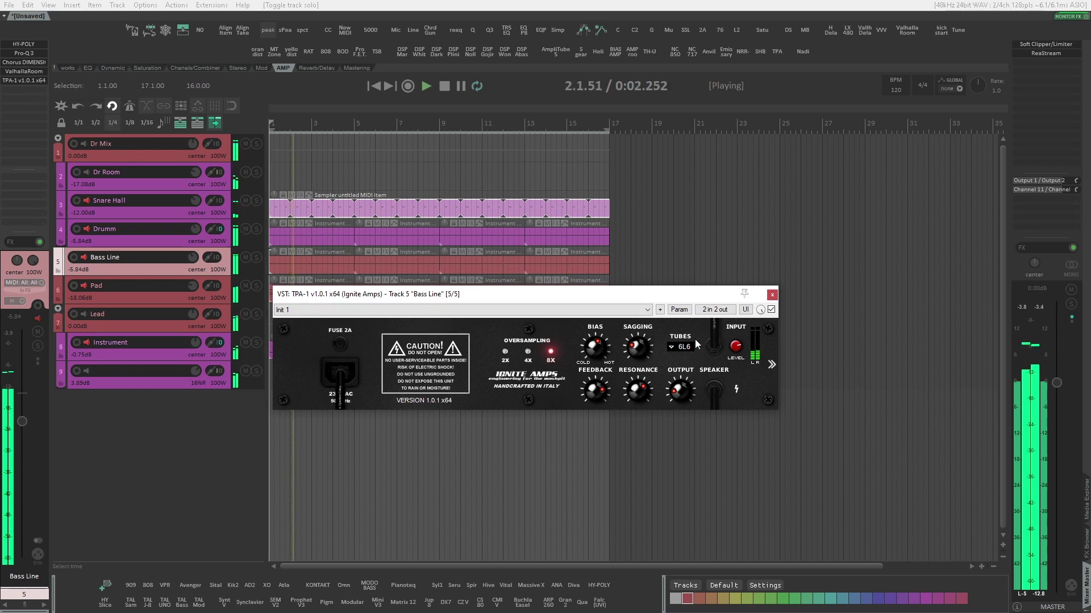
Compare the full mix with the bass line's TPA-1 power switched off and on, and close the plugin window.
click(630, 382)
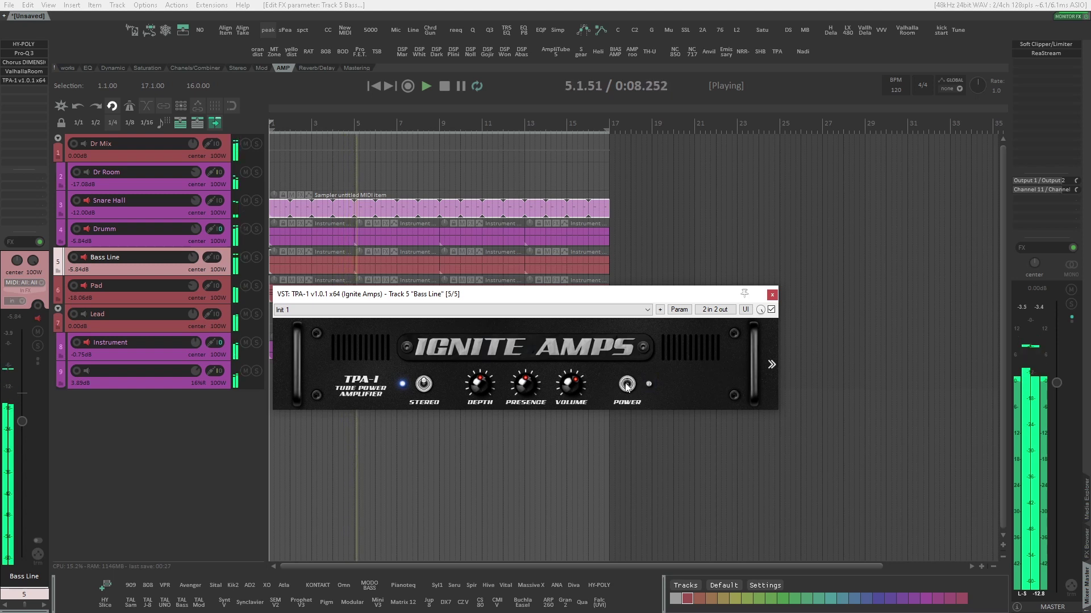
click(627, 384)
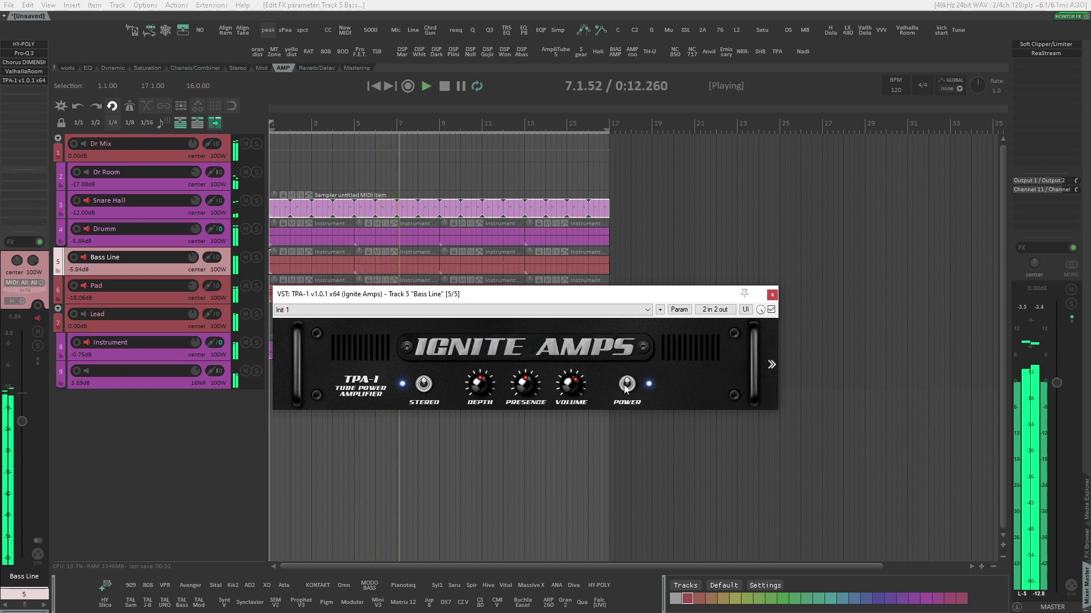
click(626, 384)
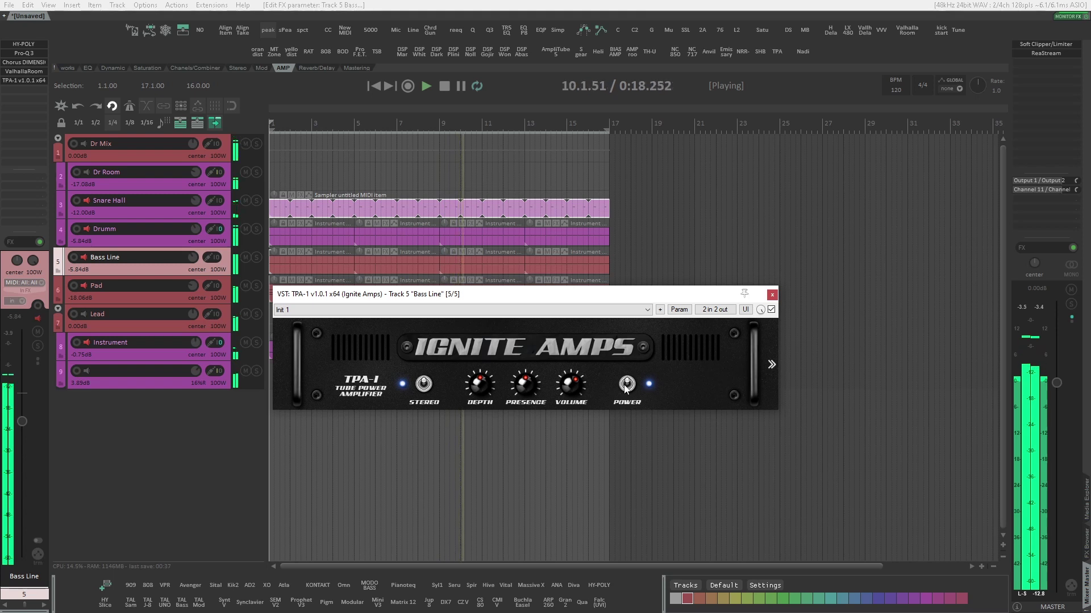
click(625, 386)
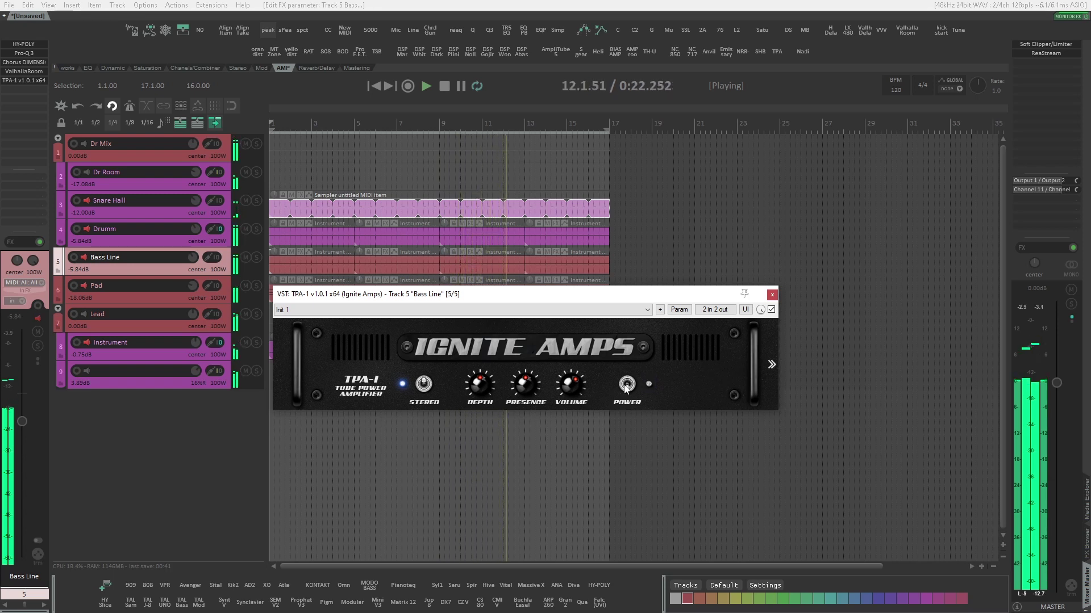
key(space)
click(771, 295)
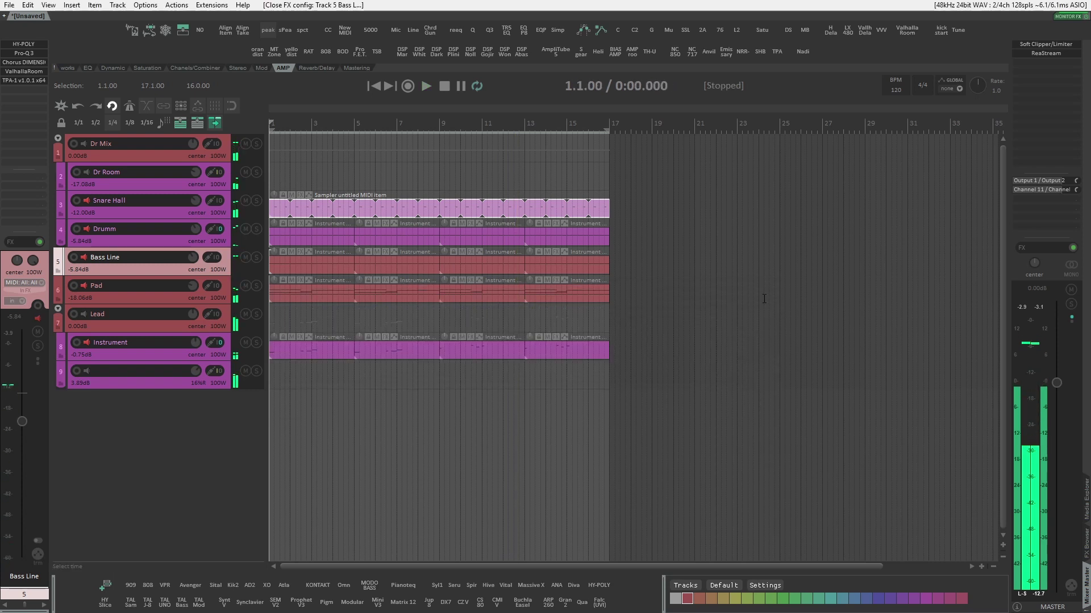
Add the TPA-1 to the Dr Mix folder track and turn on its Stereo switch.
click(160, 303)
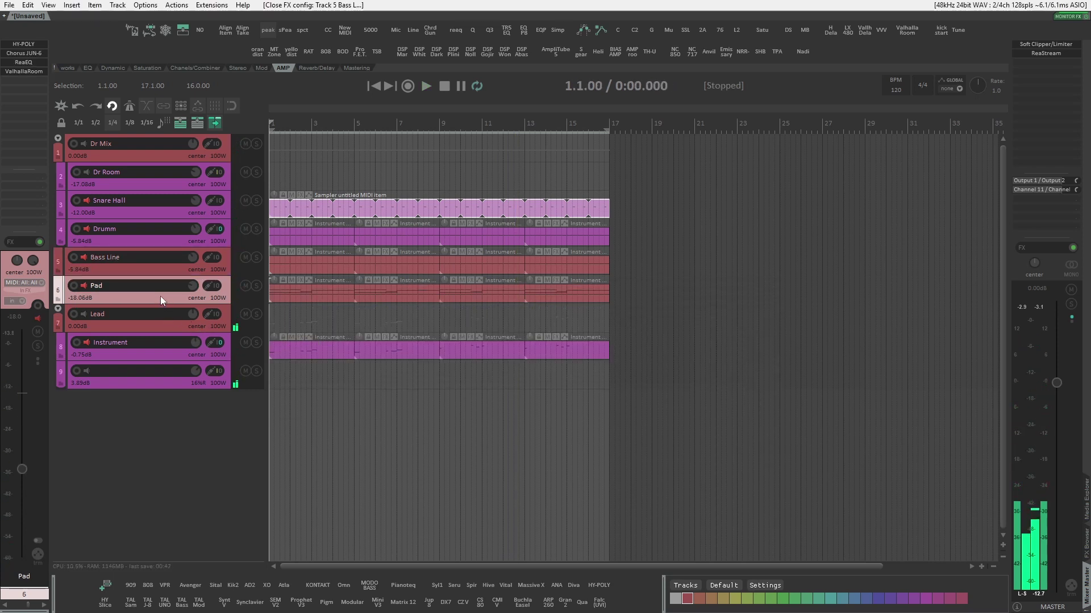
click(149, 156)
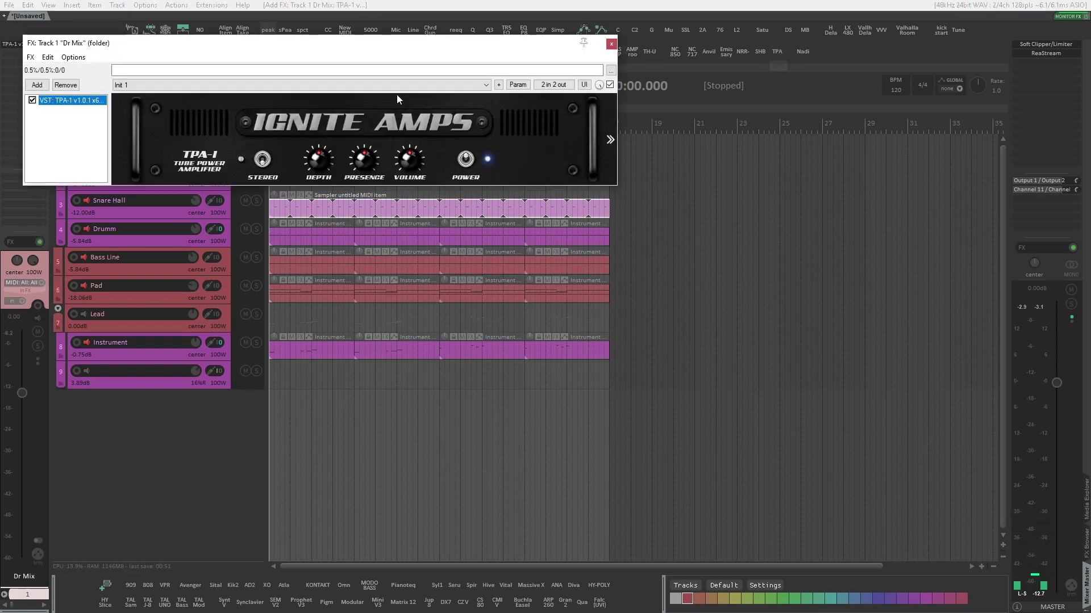
drag(385, 15, 634, 374)
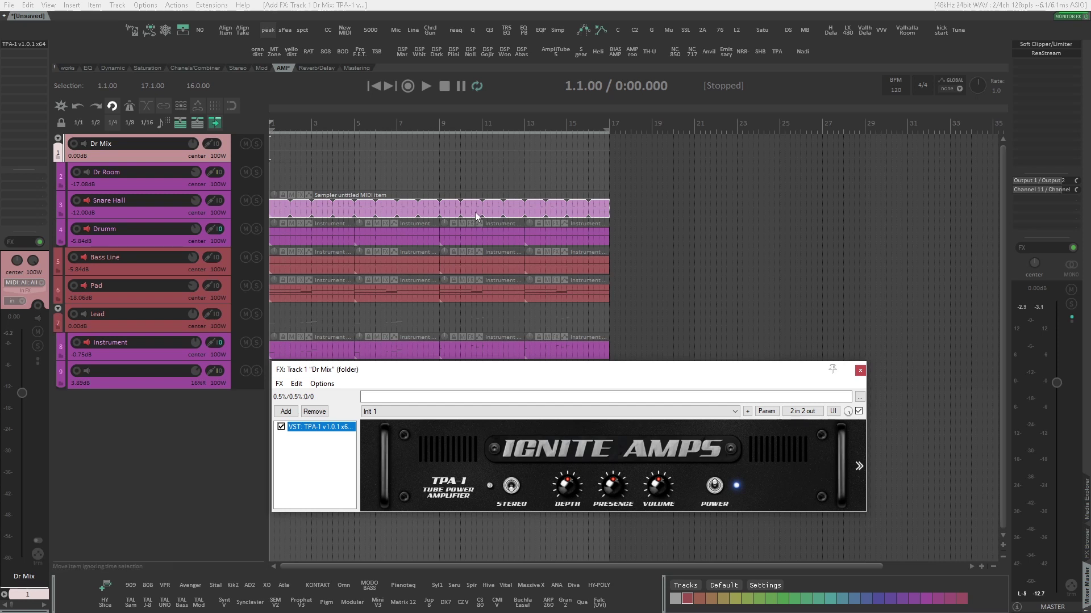
click(511, 487)
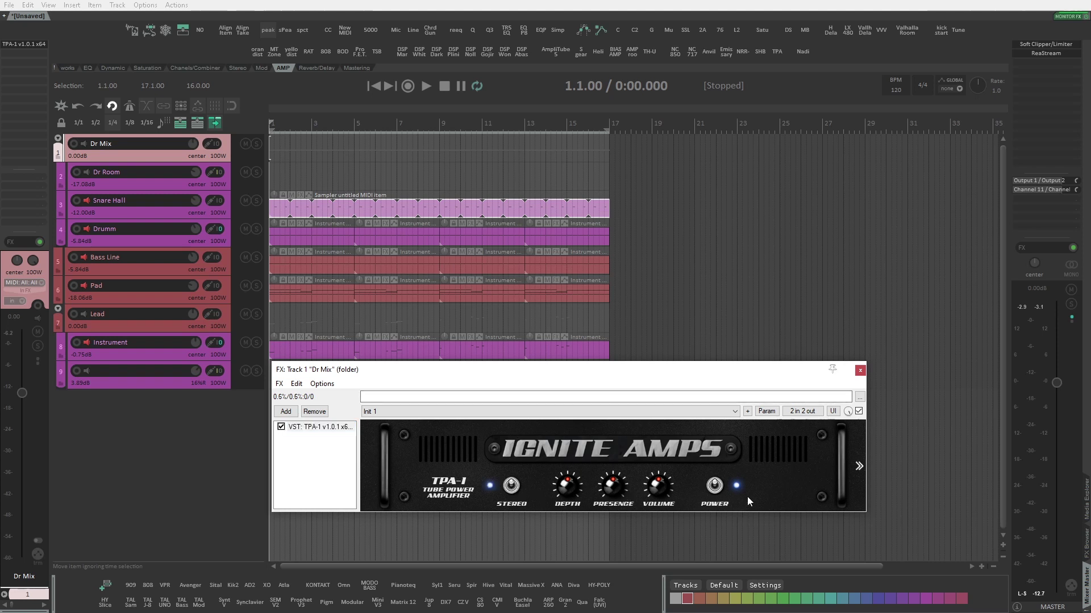
Set the tube type to KT88 on the rear panel of the Dr Mix track's TPA-1.
drag(611, 372, 562, 233)
click(811, 329)
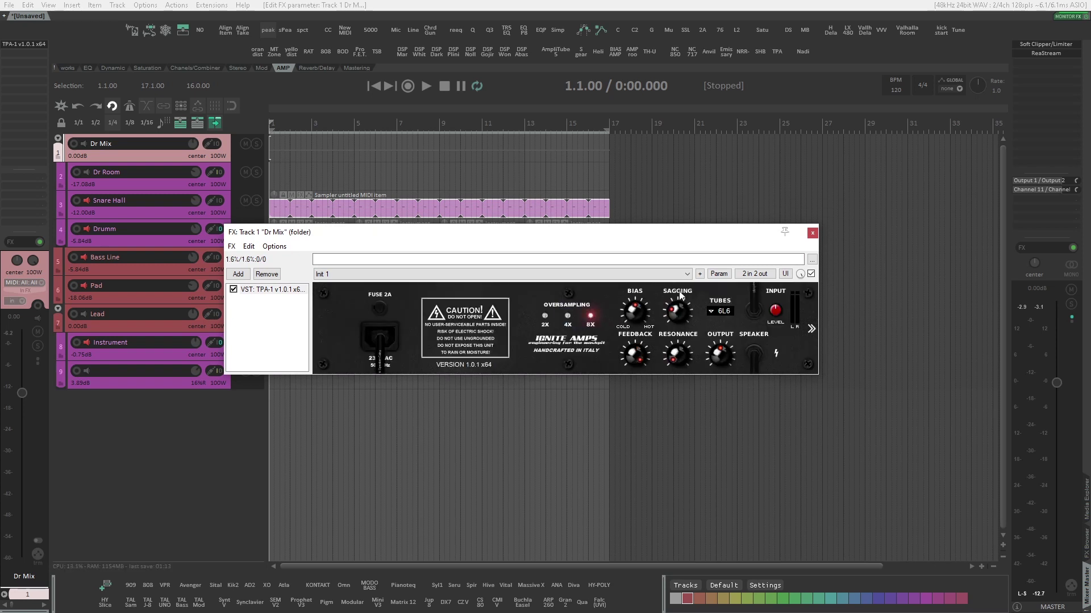
click(724, 311)
click(757, 349)
Play the mix and compare it with the Dr Mix track's TPA-1 bypassed and enabled while checking the rear-panel knobs.
key(space)
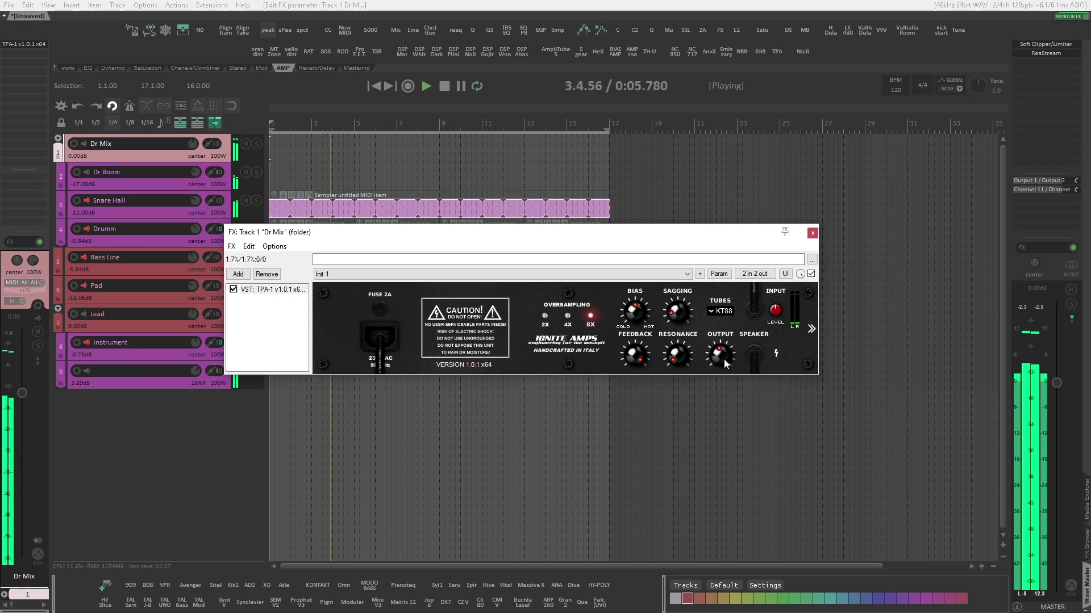
click(810, 273)
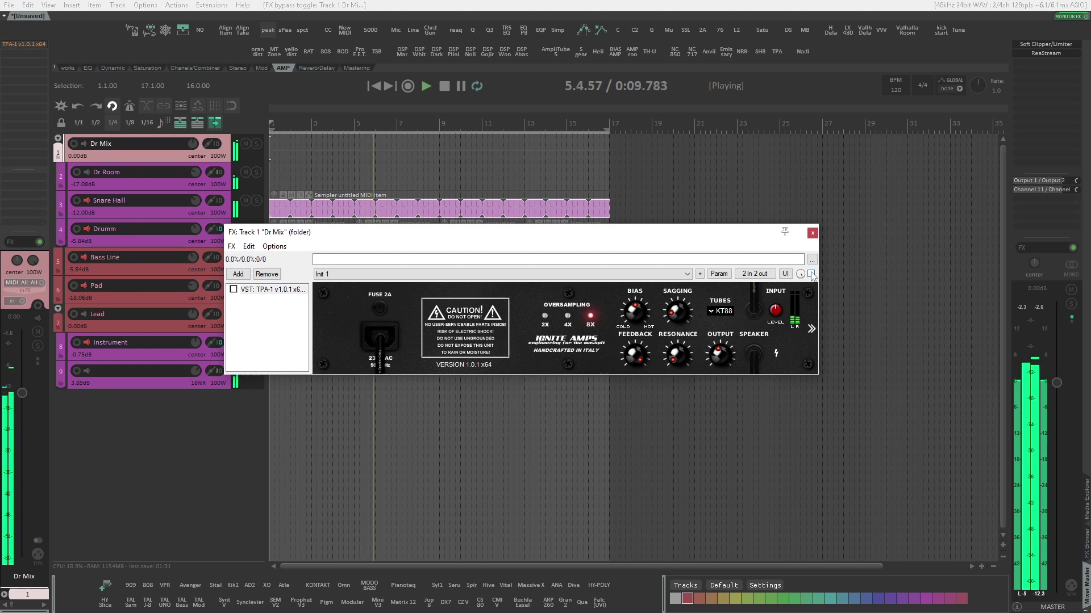
click(810, 274)
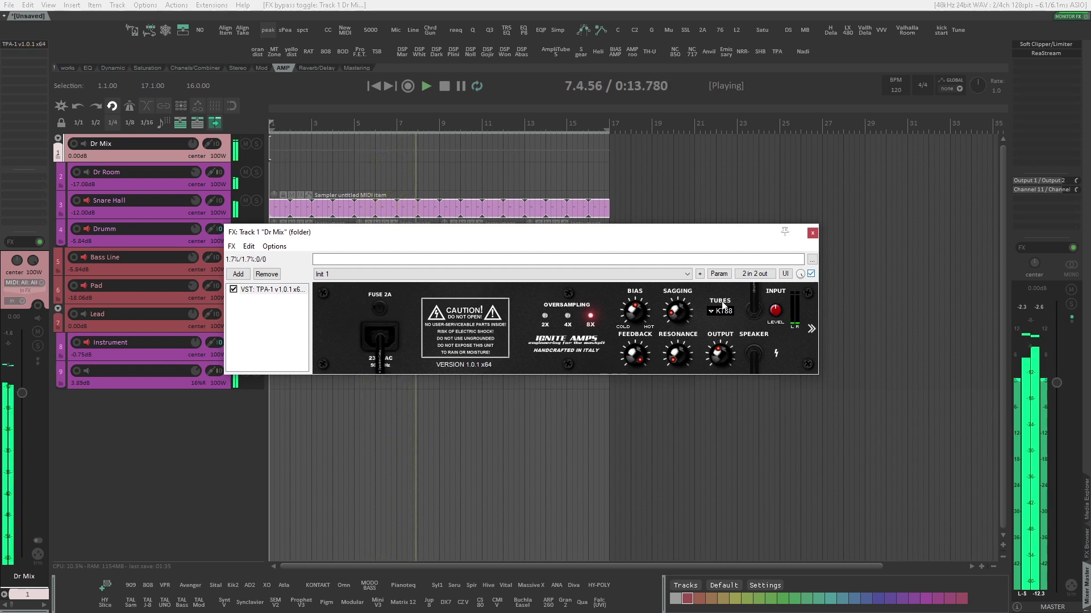
click(721, 352)
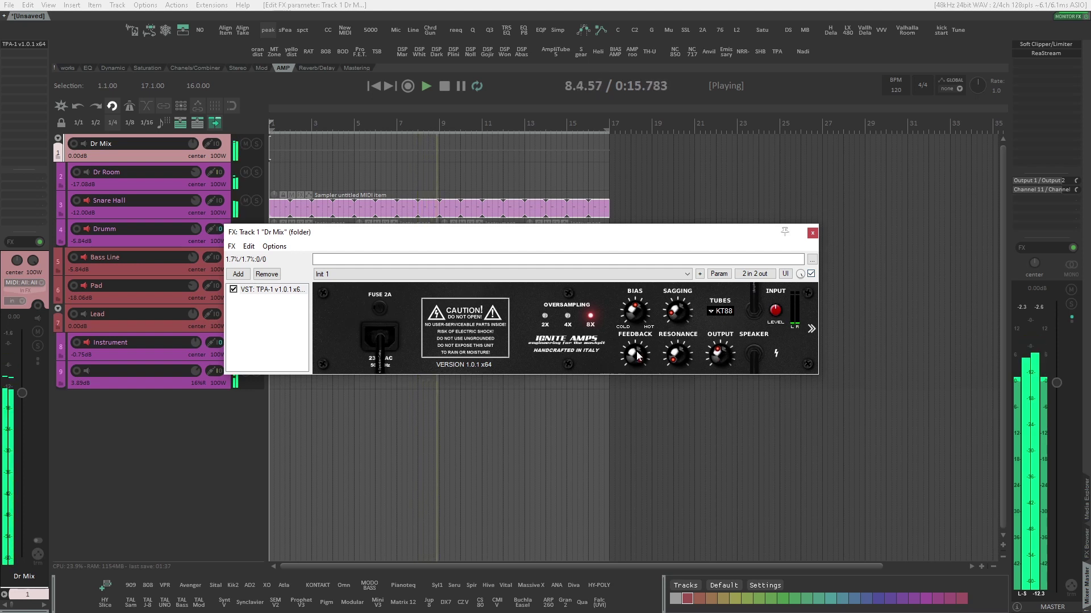
key(space)
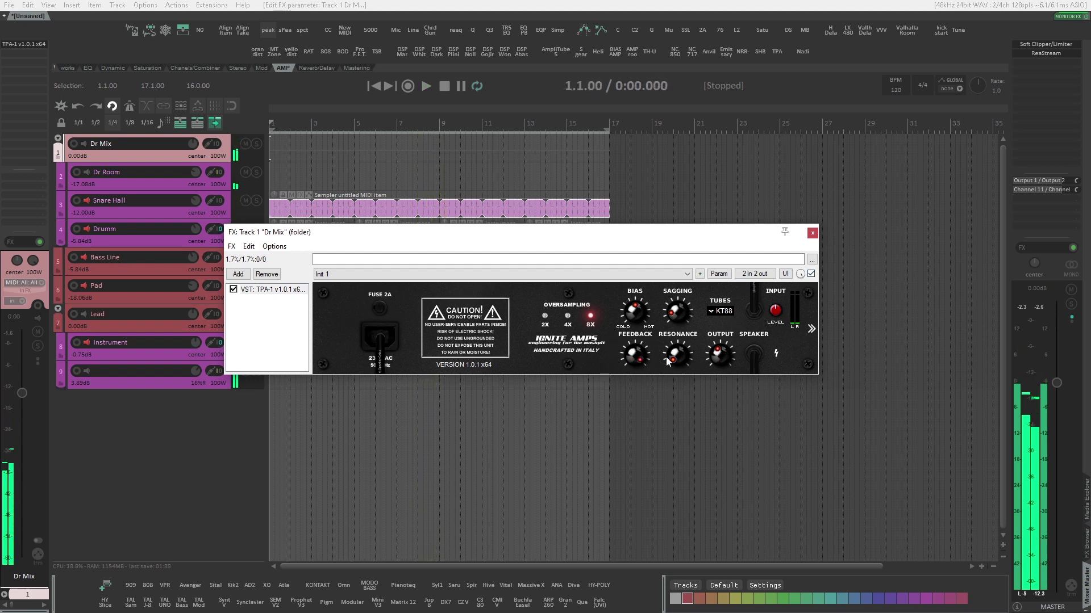
Return the Dr Mix track's TPA-1 to its front panel and audition the mix while toggling the amp's power.
key(space)
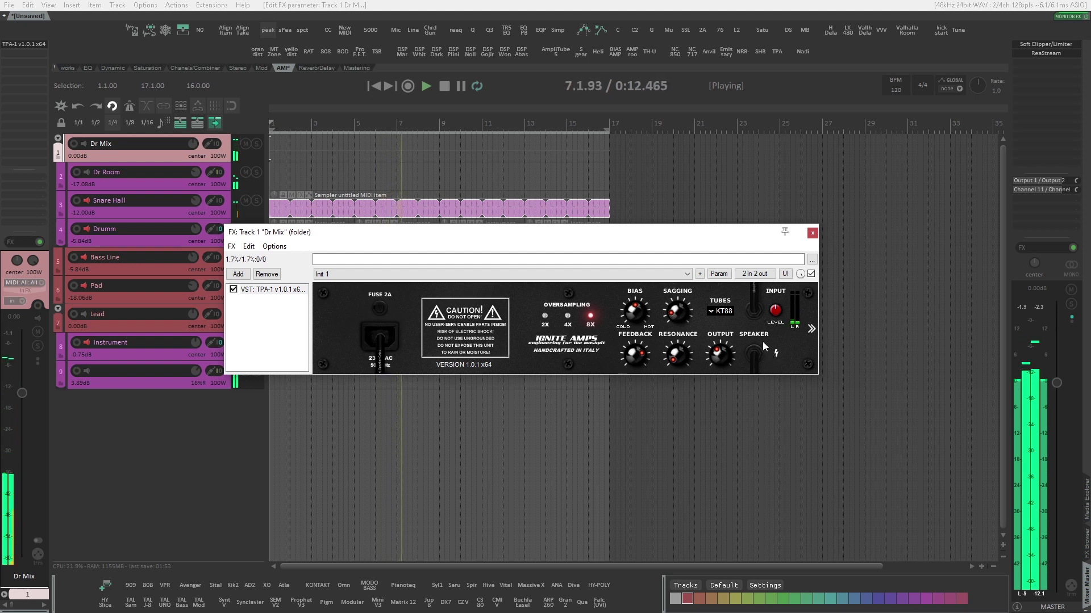
click(772, 353)
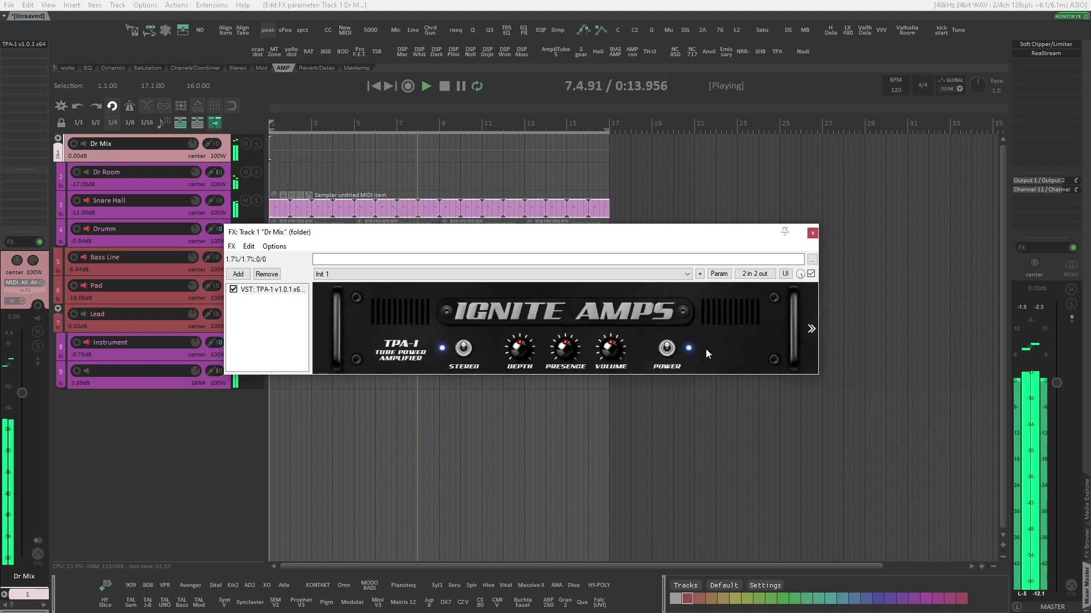
click(667, 348)
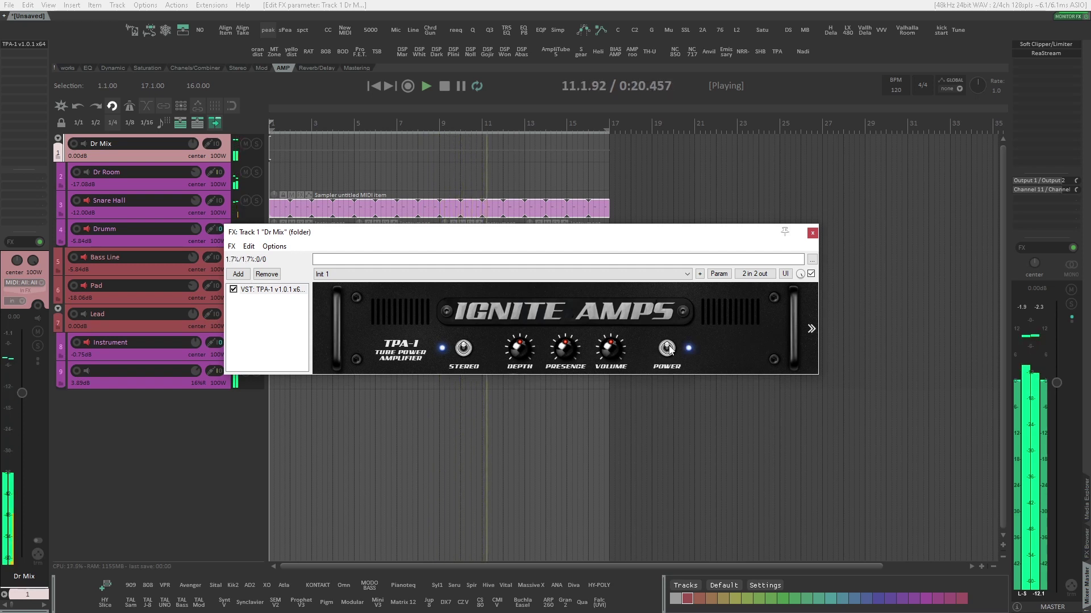
key(space)
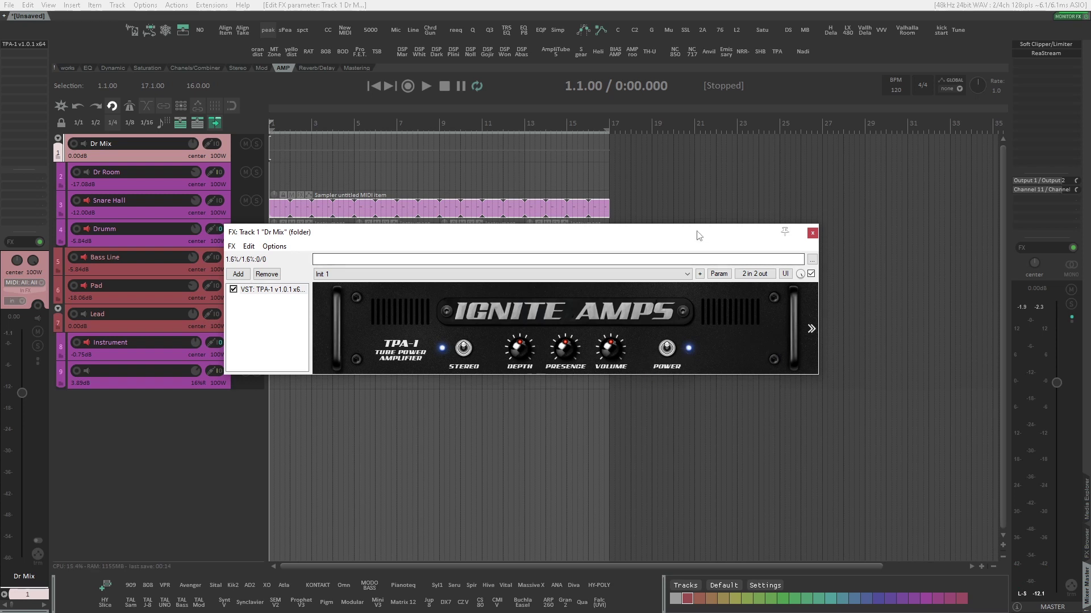
Reposition the Dr Mix effects window, compare playback with the TPA-1 powered off and on, and close the window.
drag(699, 236, 530, 402)
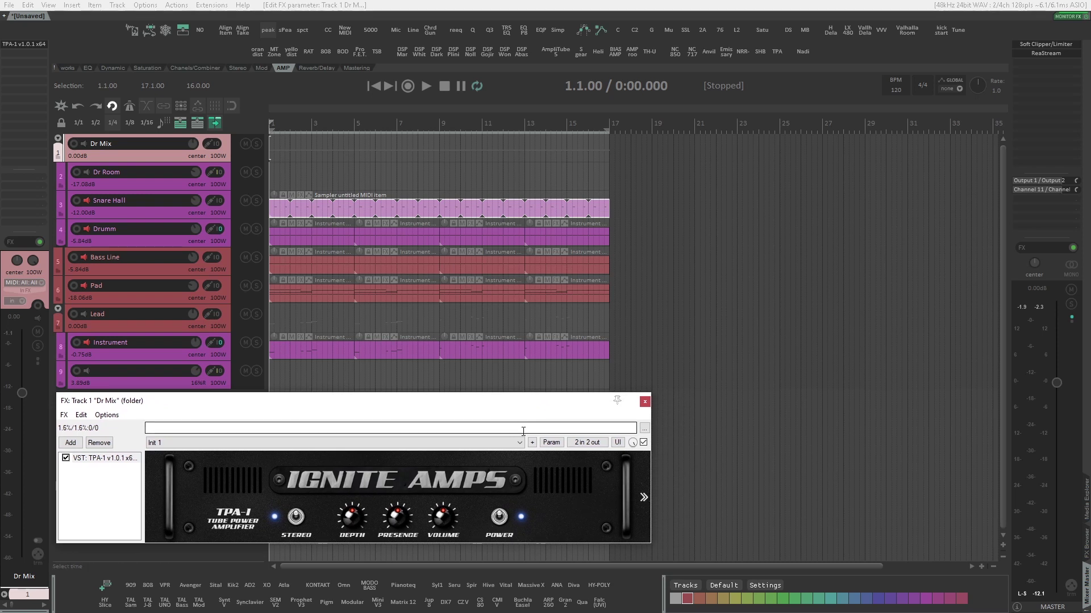
drag(521, 406, 606, 293)
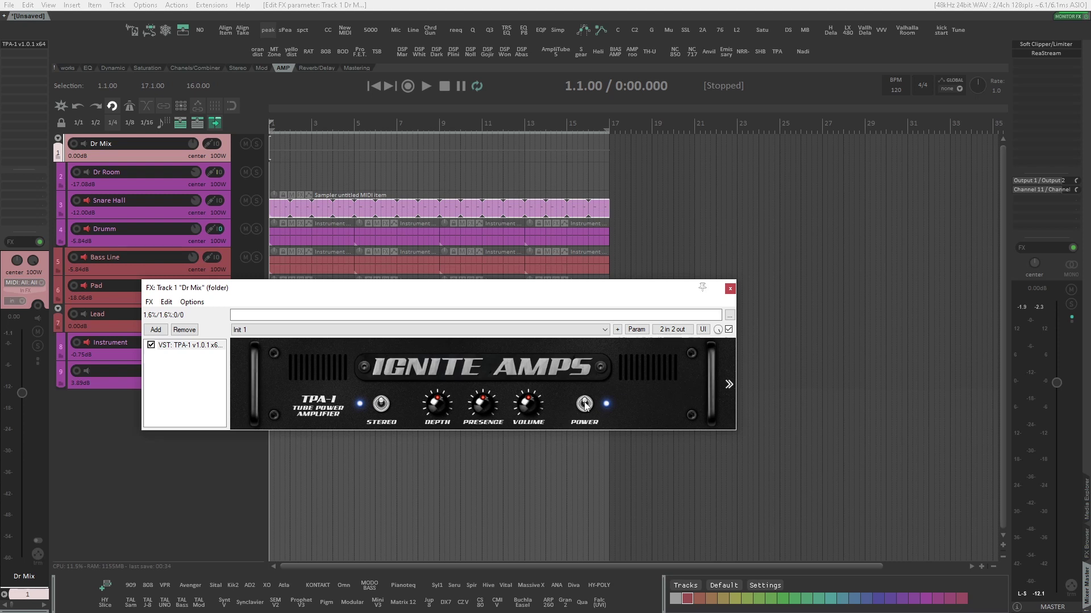
key(space)
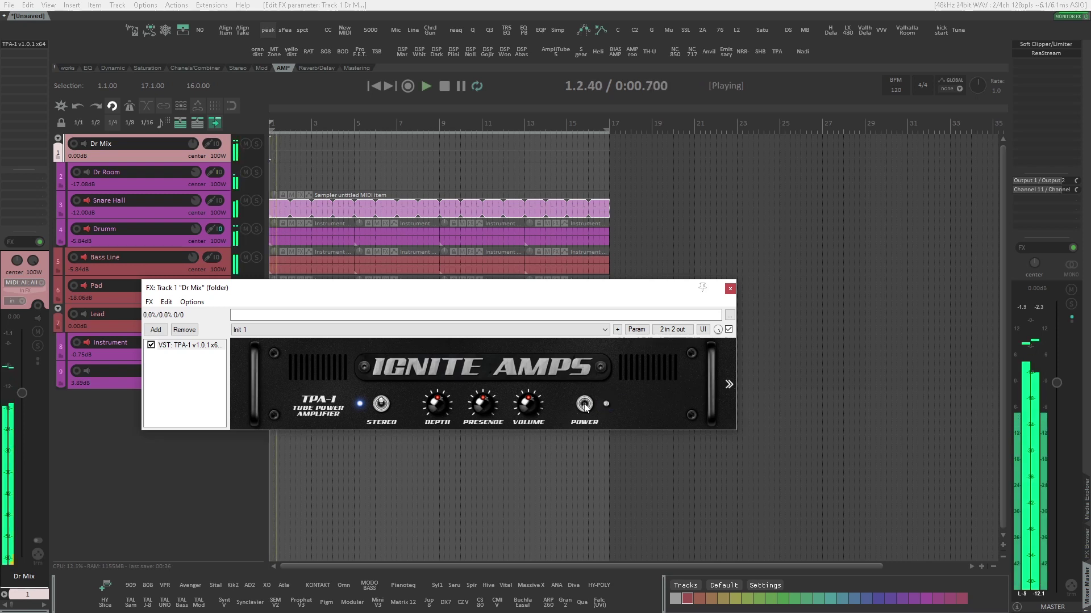
click(585, 405)
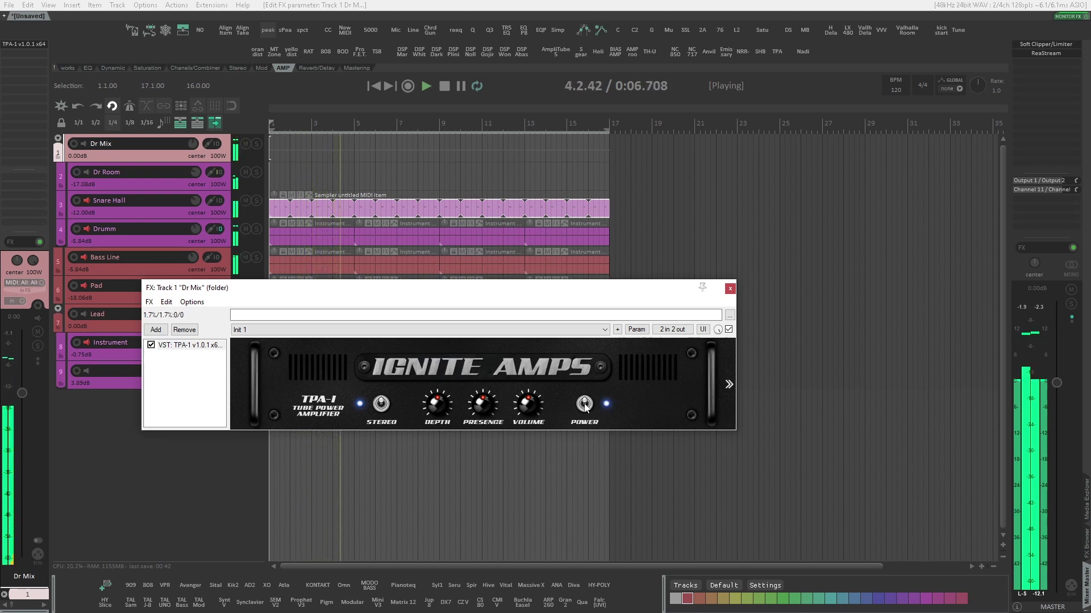
click(585, 404)
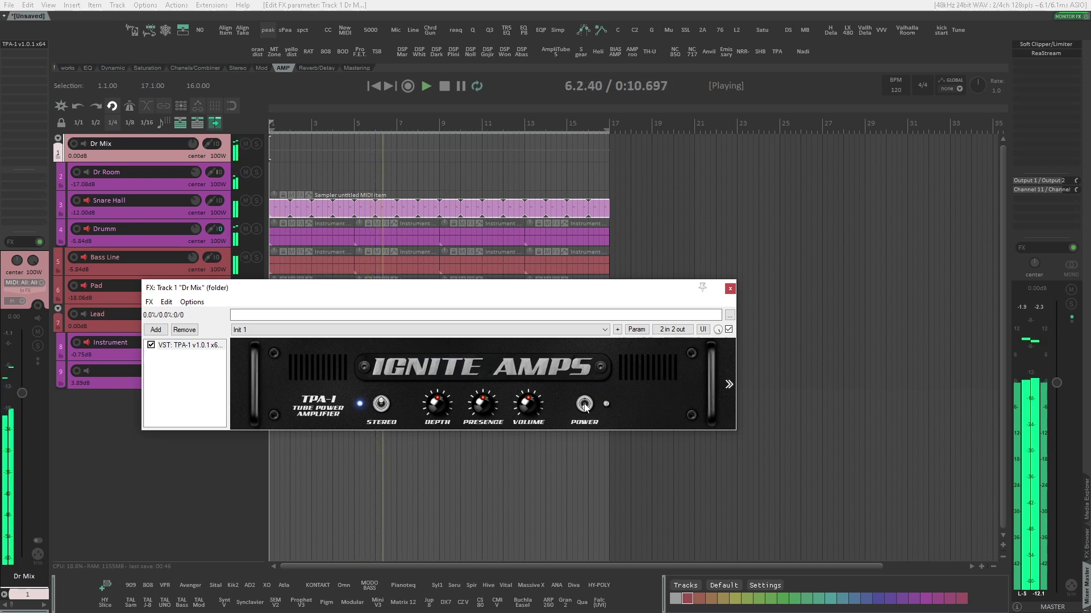
click(585, 404)
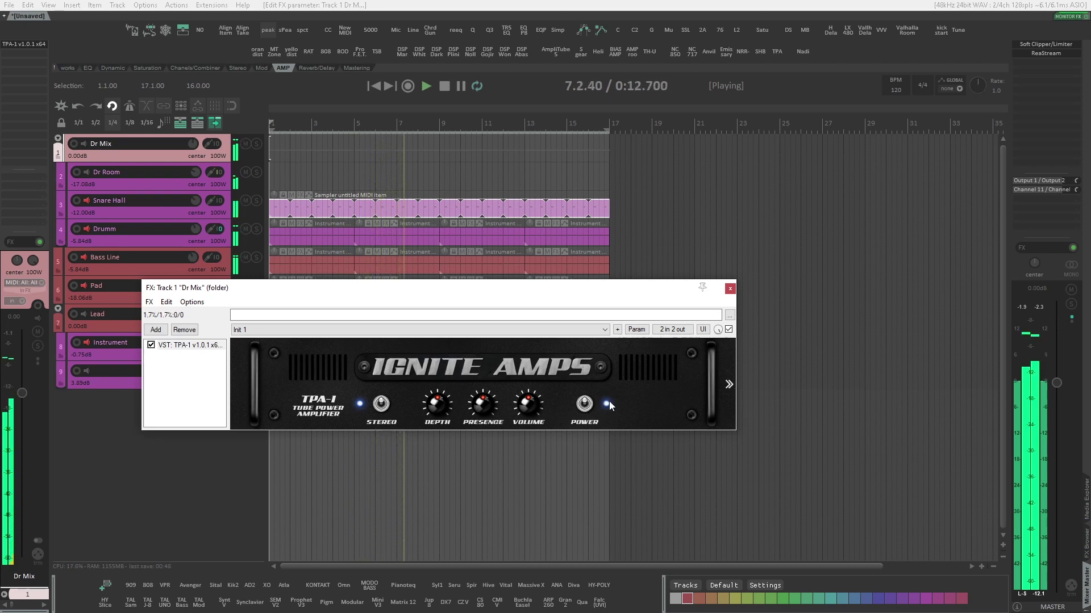
click(445, 89)
click(730, 288)
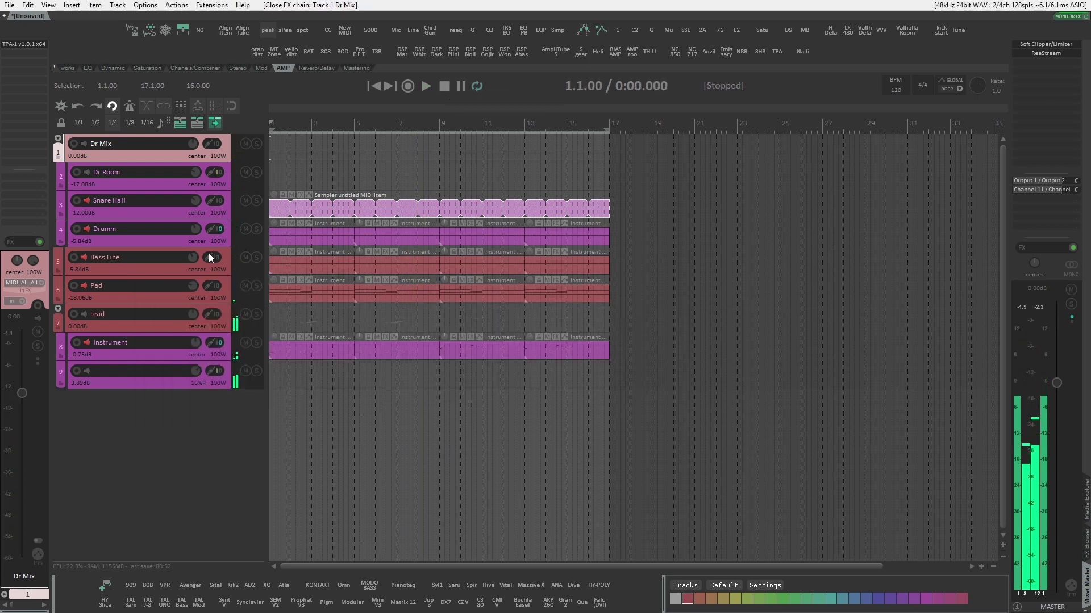
Solo the Lead folder track and play it from the start.
click(144, 326)
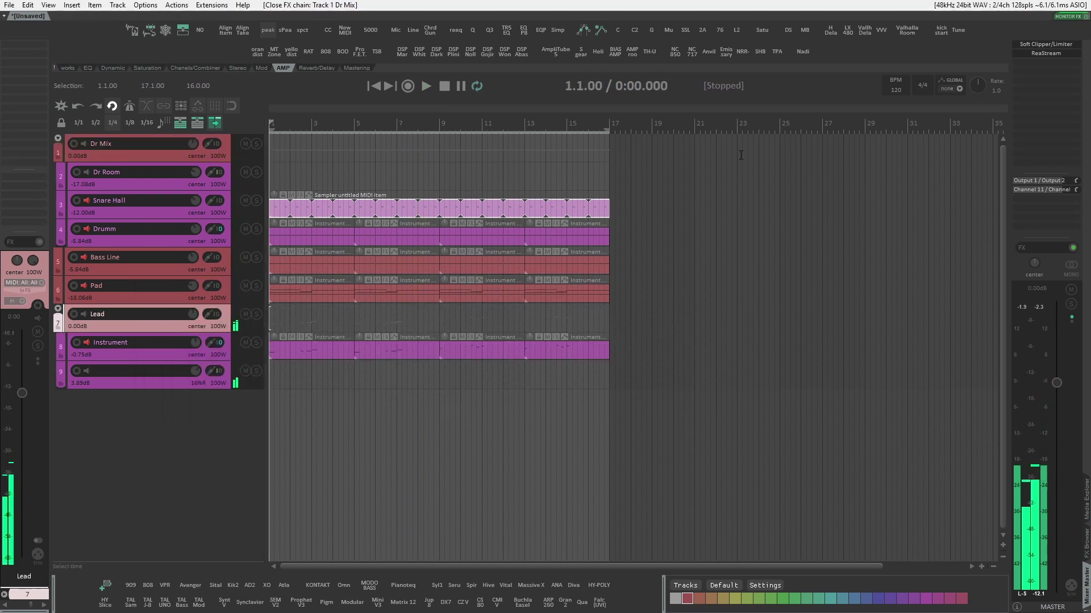
click(257, 314)
key(space)
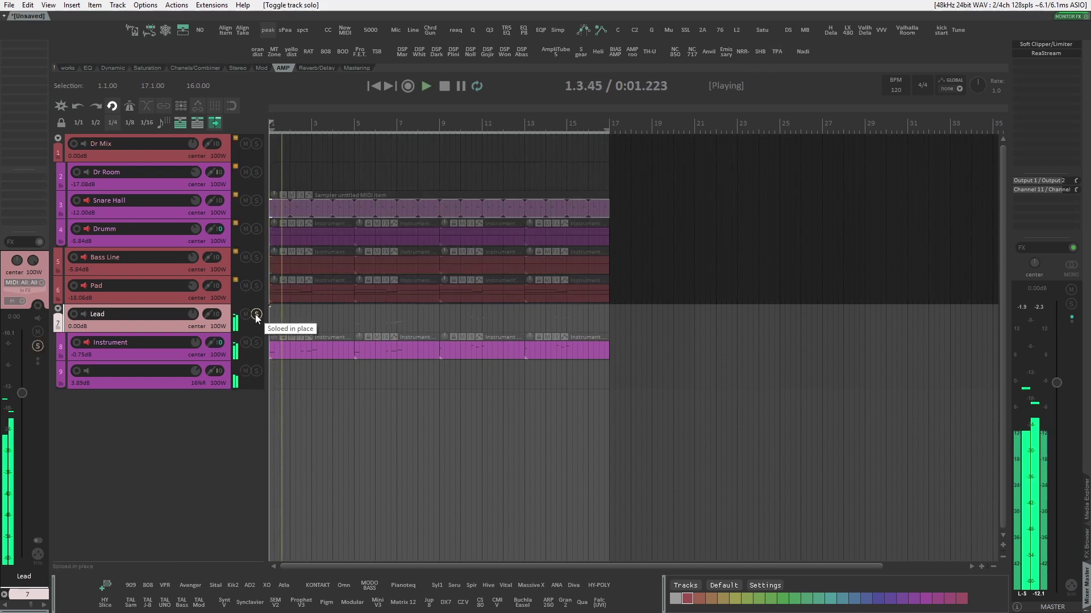
Stop playback, unsolo the Lead folder track, and add TPA-1 to it in stereo mode.
key(space)
click(256, 315)
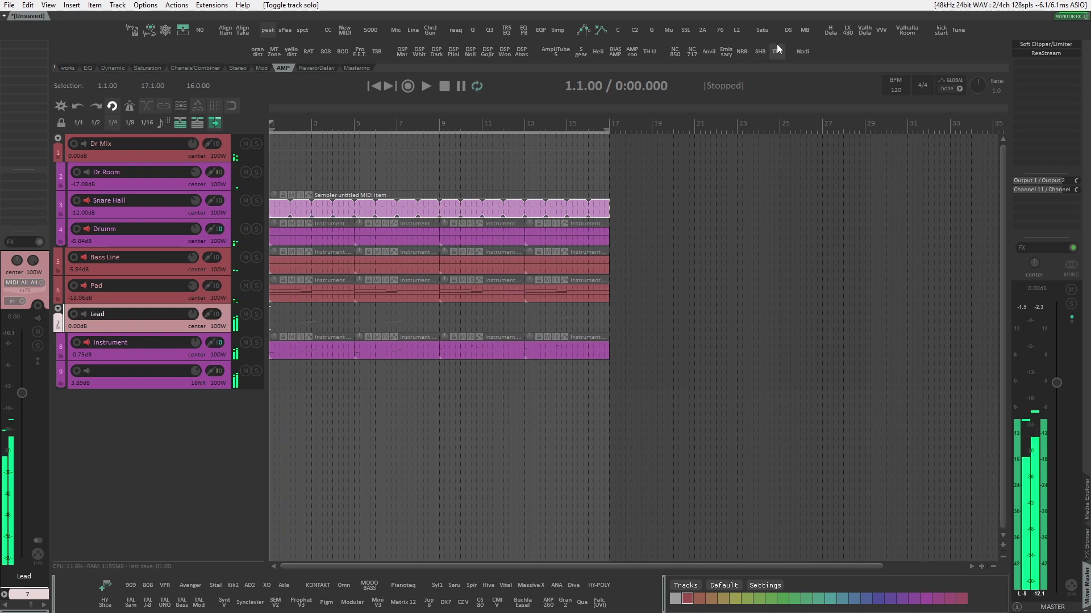
drag(317, 41, 539, 346)
click(482, 459)
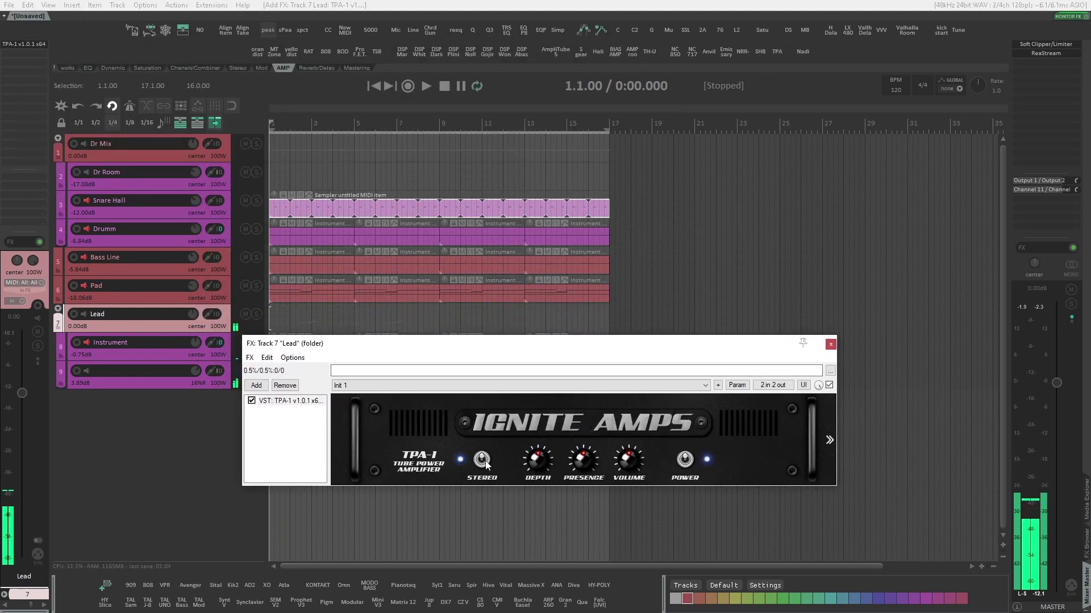
Set the Lead amp's oversampling to 8X on its rear panel and adjust Presence on the front panel.
click(830, 441)
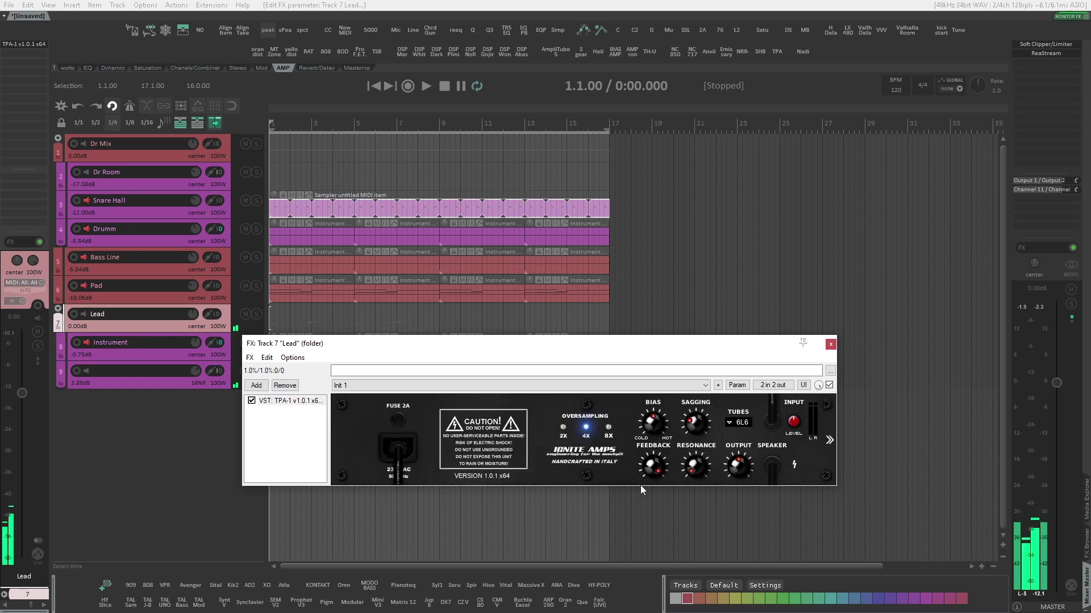
click(609, 433)
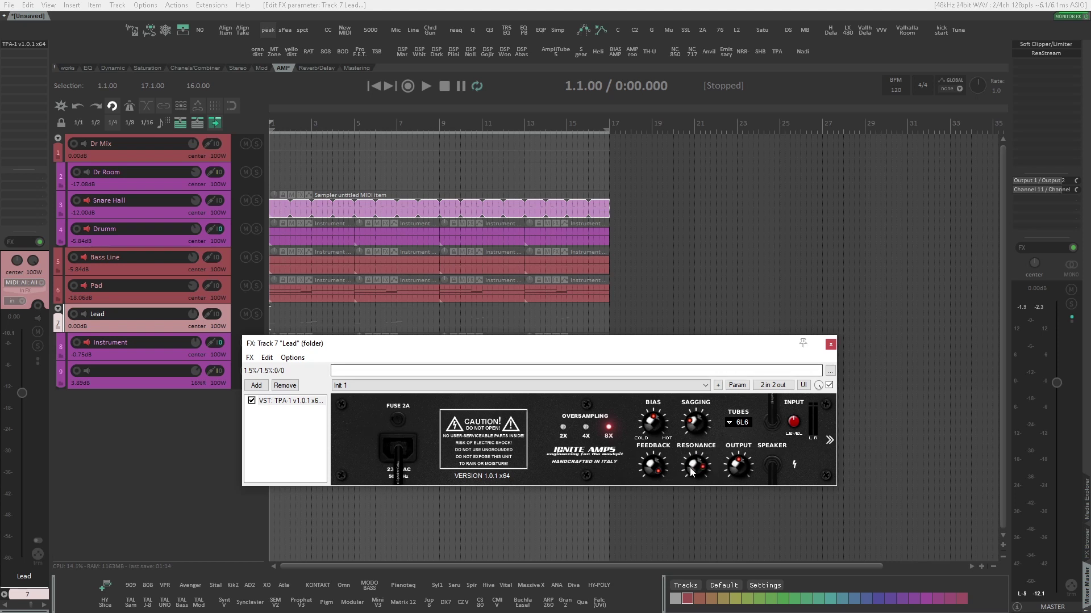
click(829, 440)
drag(589, 460, 588, 434)
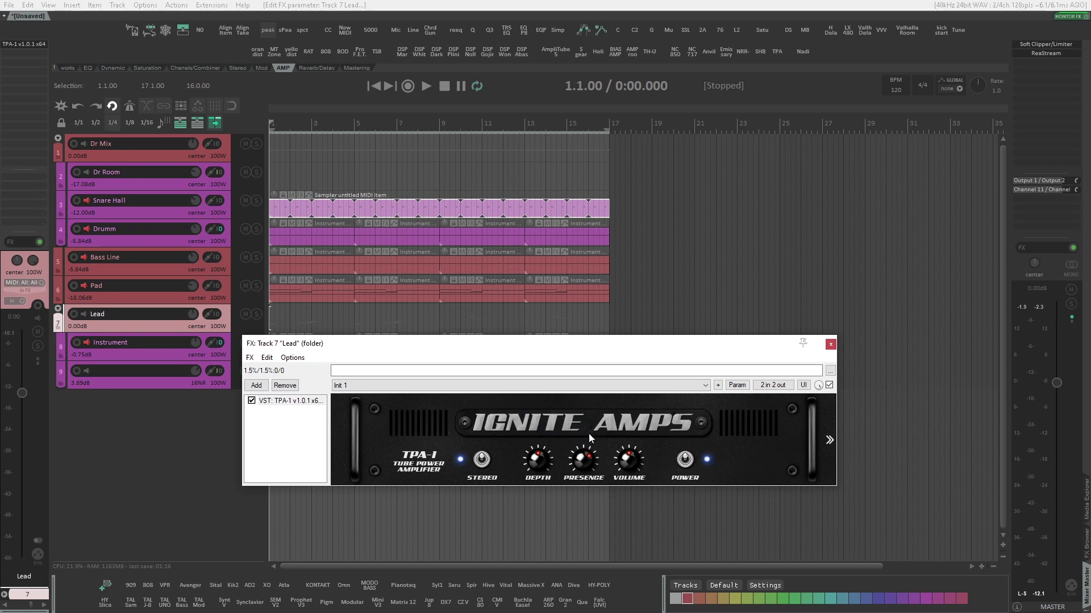
Play the mix, inspect the Lead amp's rear panel, and compare the sound with its power off and on.
key(space)
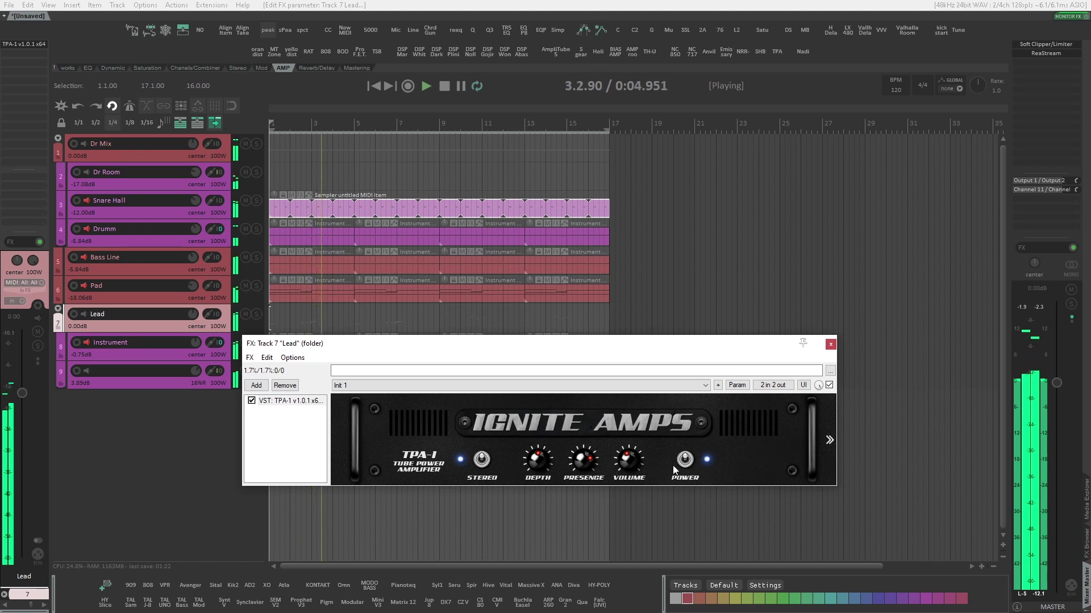
click(693, 463)
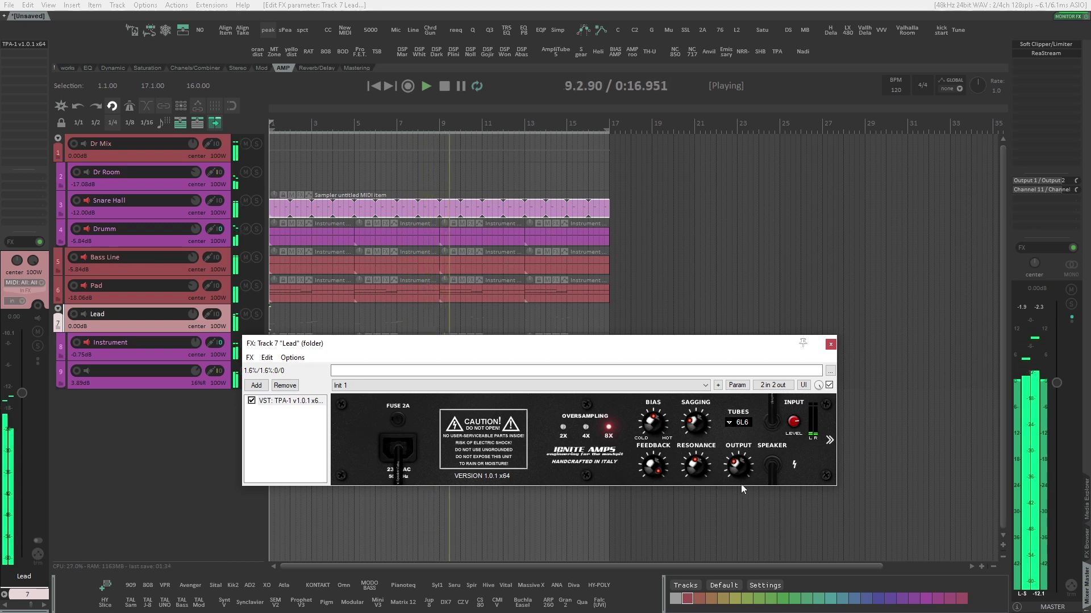
click(829, 441)
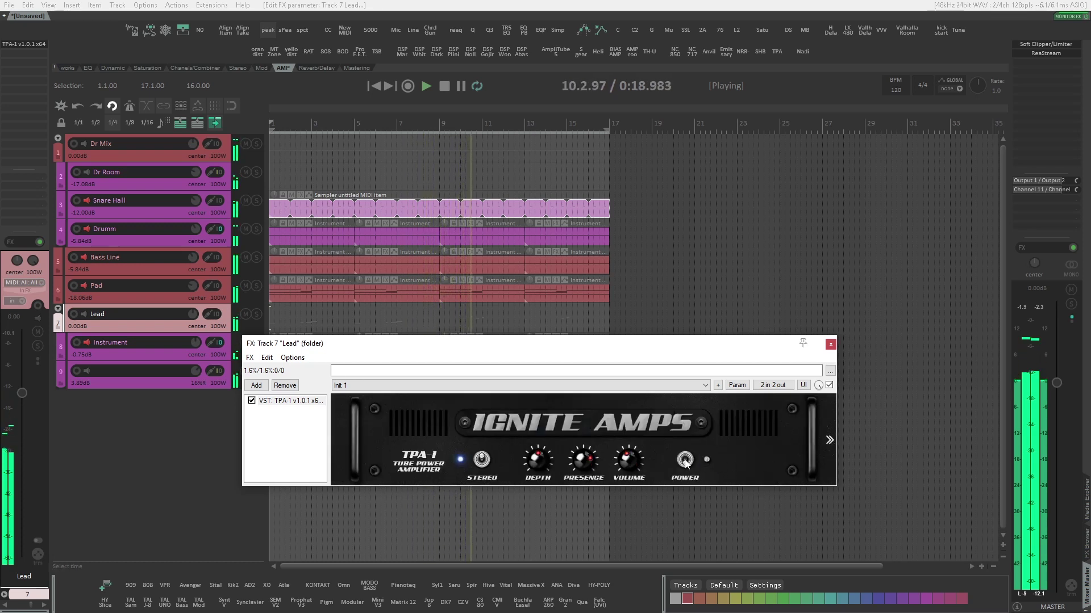
click(685, 462)
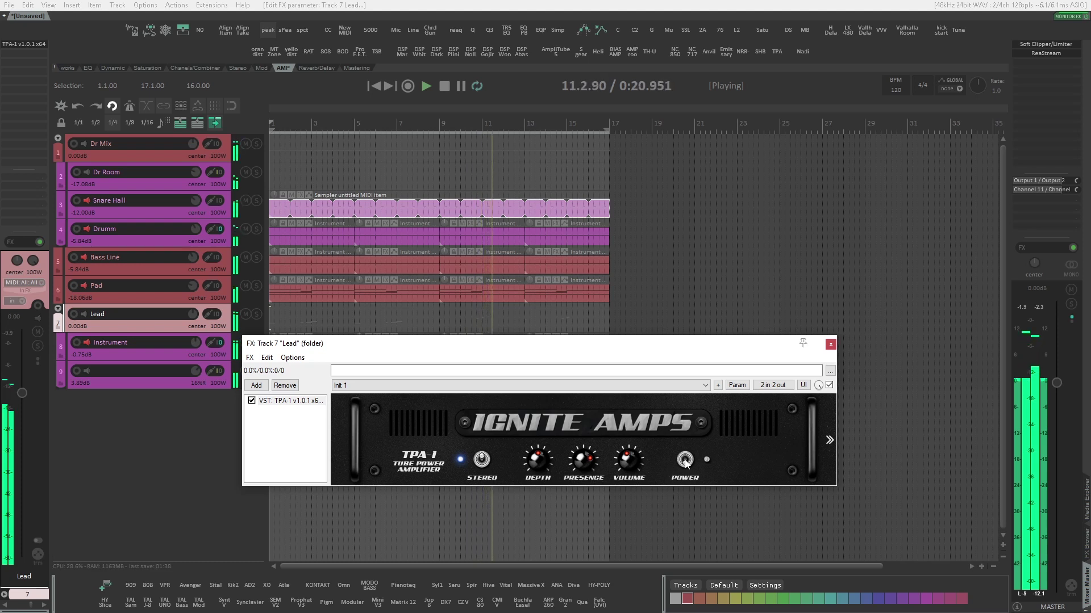
key(space)
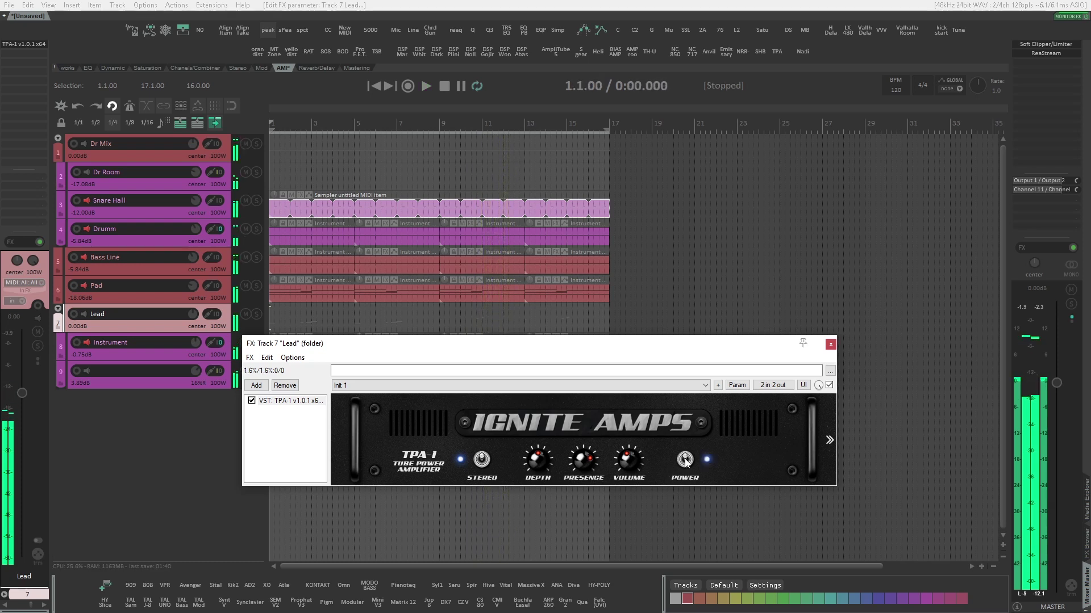
Replay the mix's opening from the start with the Lead amp powered off and powered on.
key(space)
click(686, 462)
key(space)
key(space)
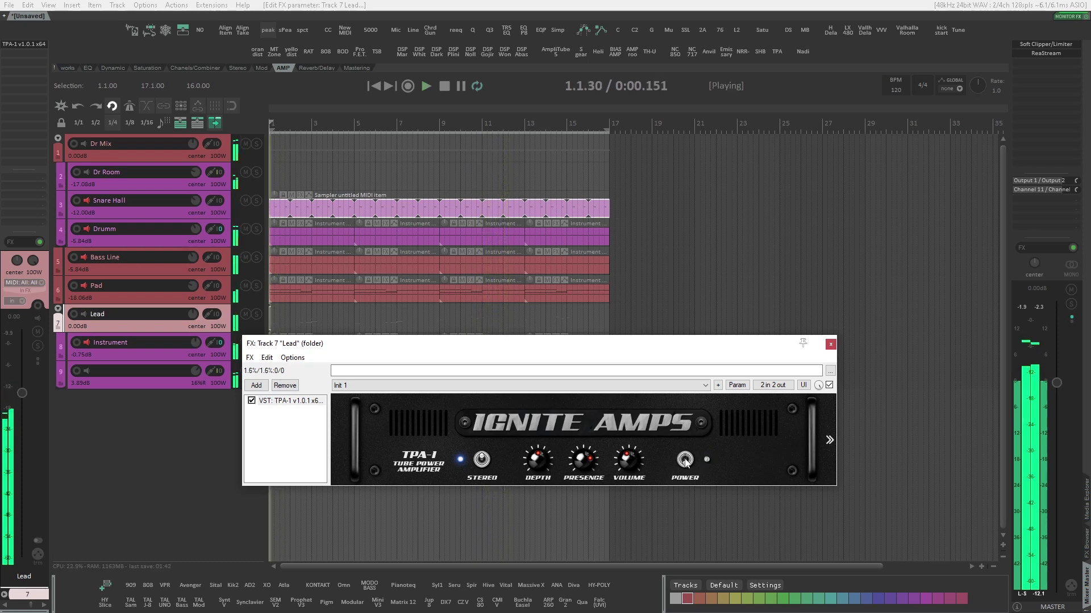
key(space)
key(space)
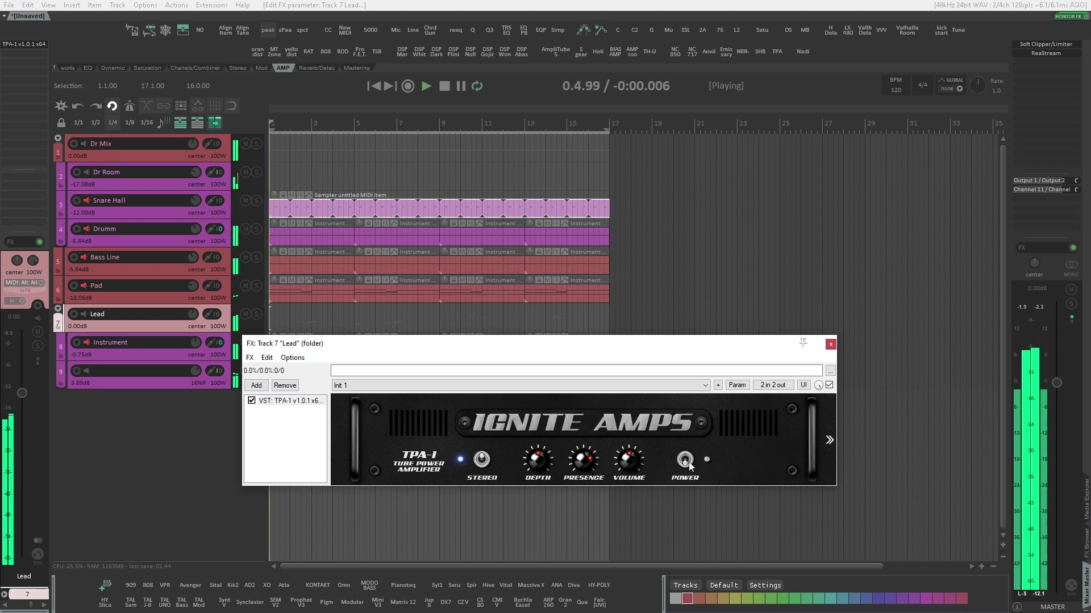
click(686, 462)
key(space)
key(space)
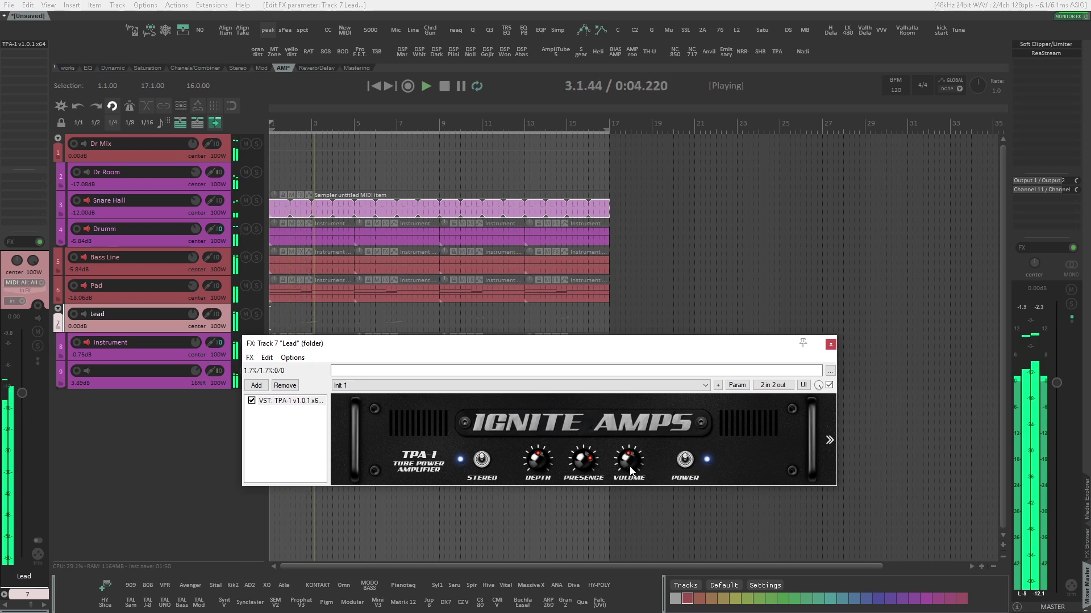
Restart the mix several times to compare its opening again while toggling the Lead amp's power.
key(space)
key(space)
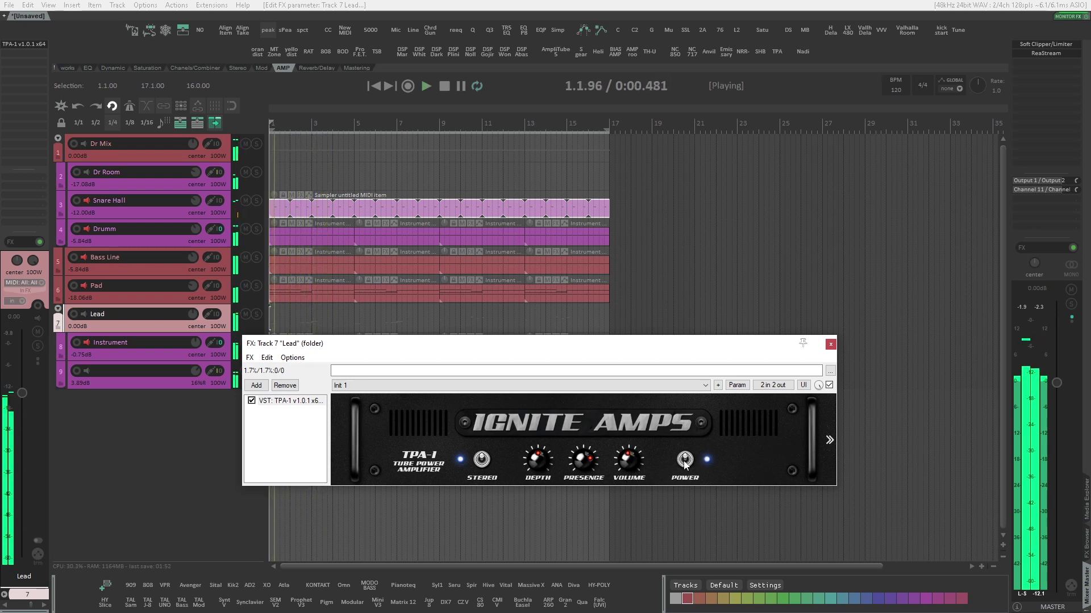
key(space)
key(space)
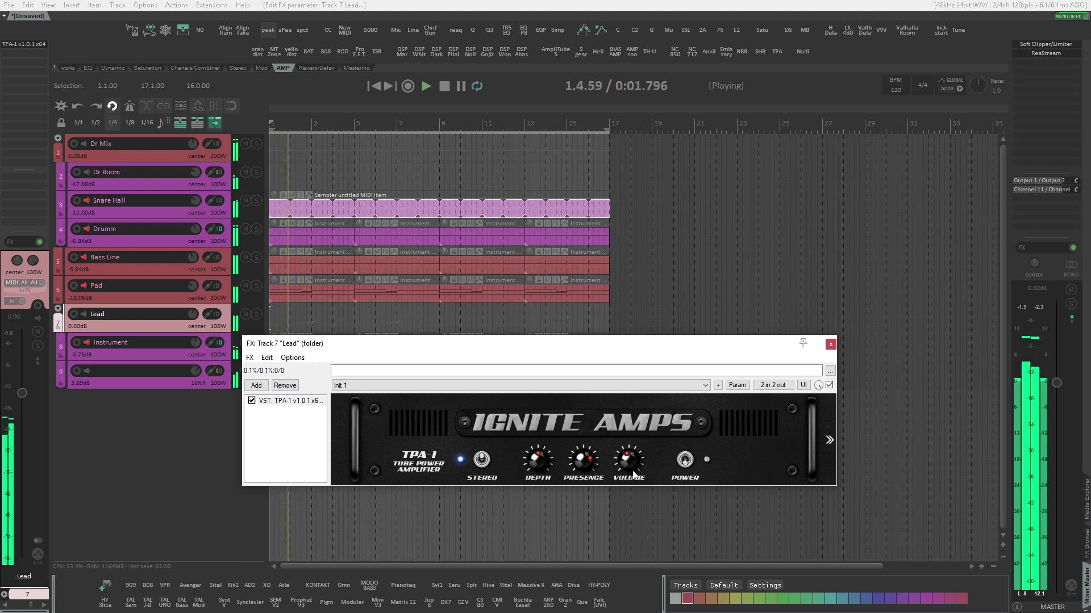
click(684, 461)
key(space)
key(space)
Flip the Lead amp to its rear panel and replay the opening with the plugin bypassed and enabled.
click(829, 441)
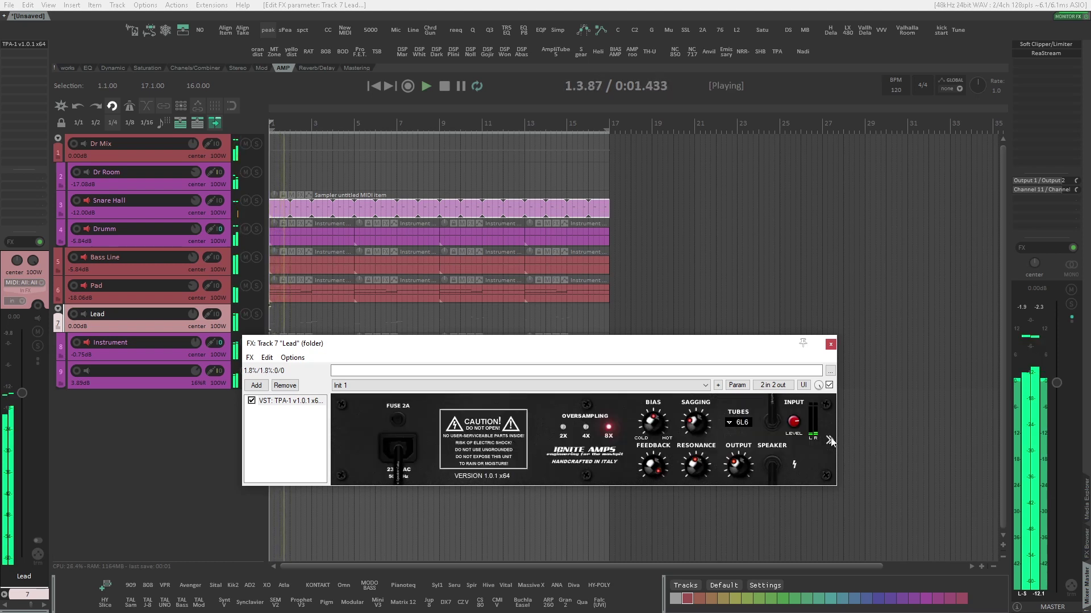
key(space)
key(space)
click(829, 385)
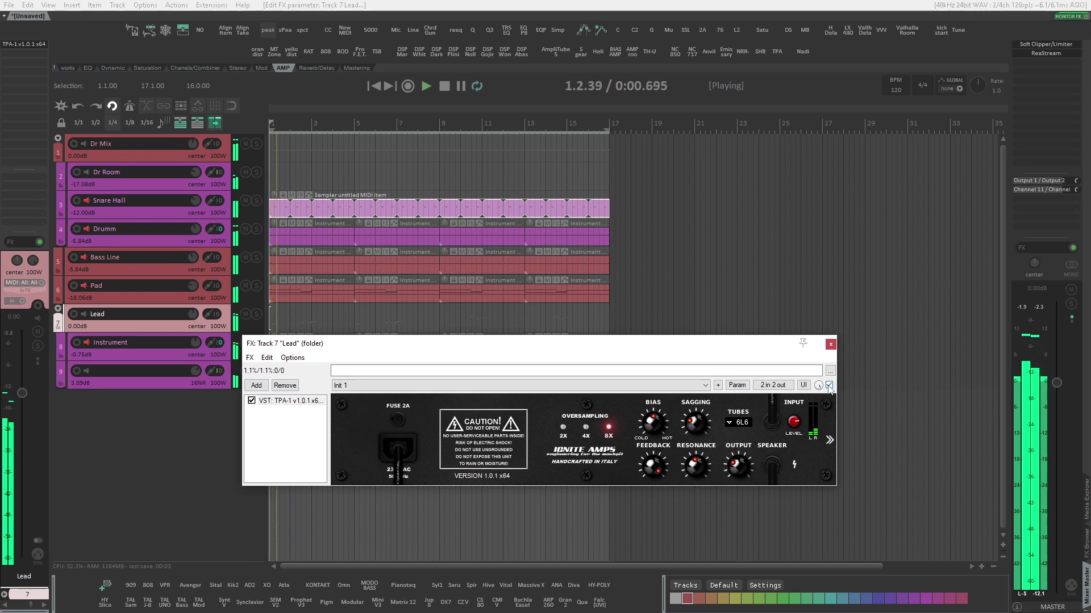
key(space)
key(space)
click(829, 385)
key(space)
key(space)
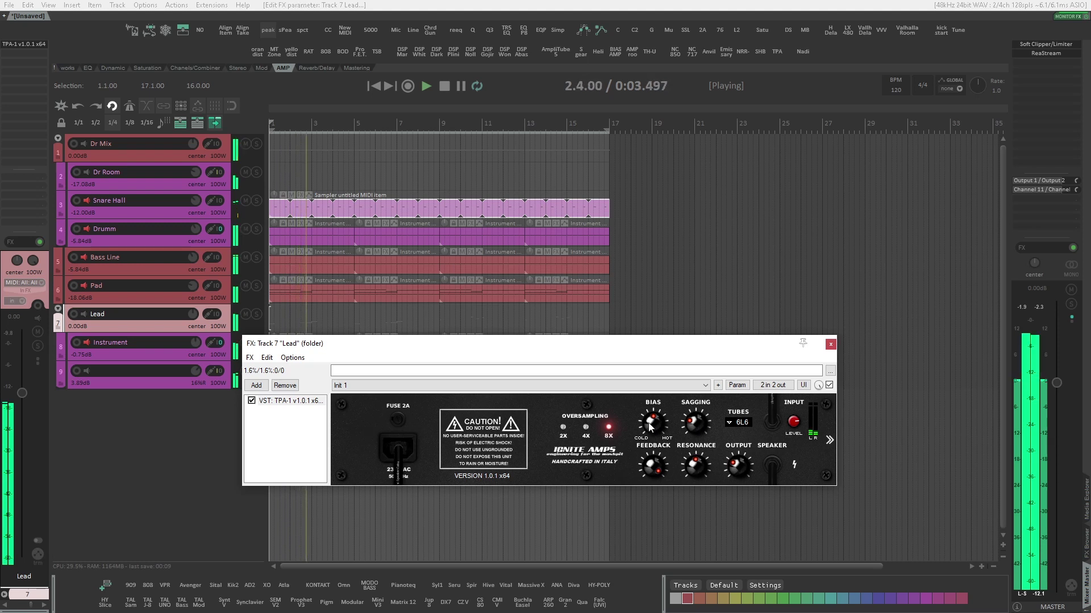
Check the Lead amp's Bias knob during playback, close its effects window, and stop the mix.
click(654, 423)
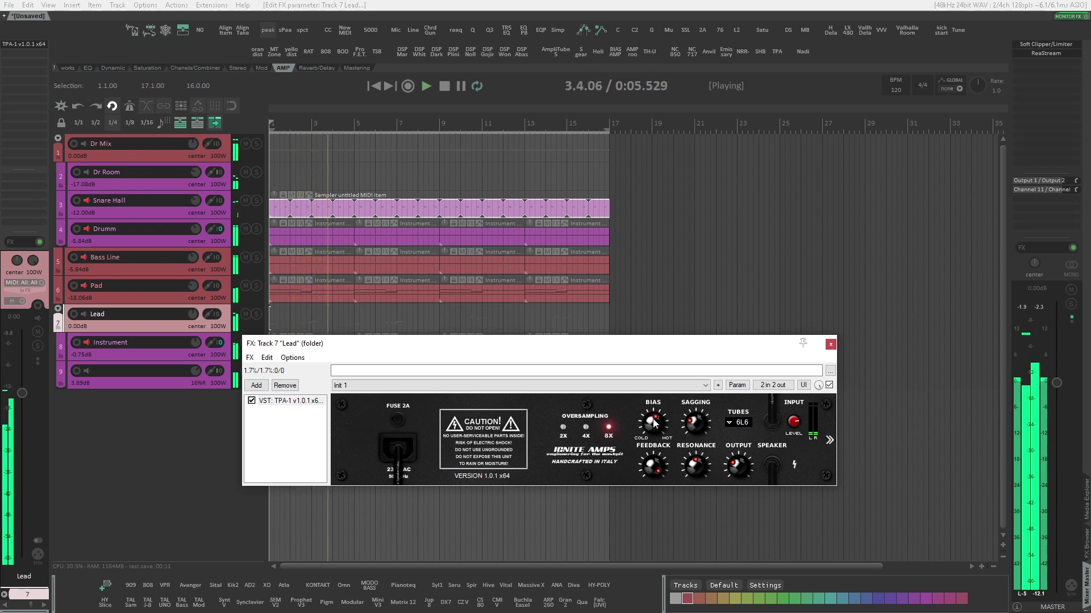
click(830, 345)
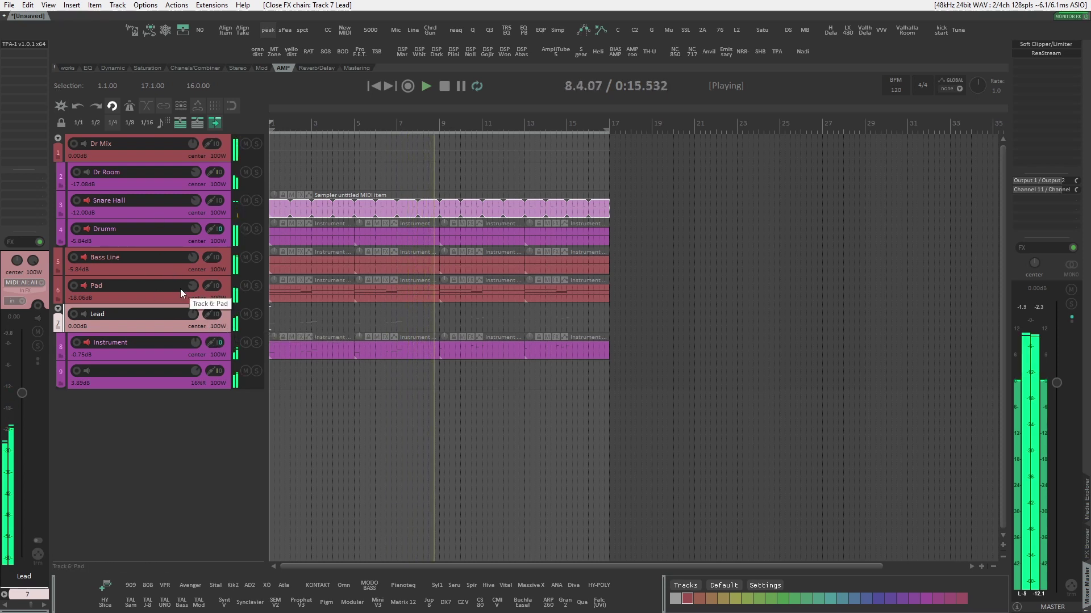
key(space)
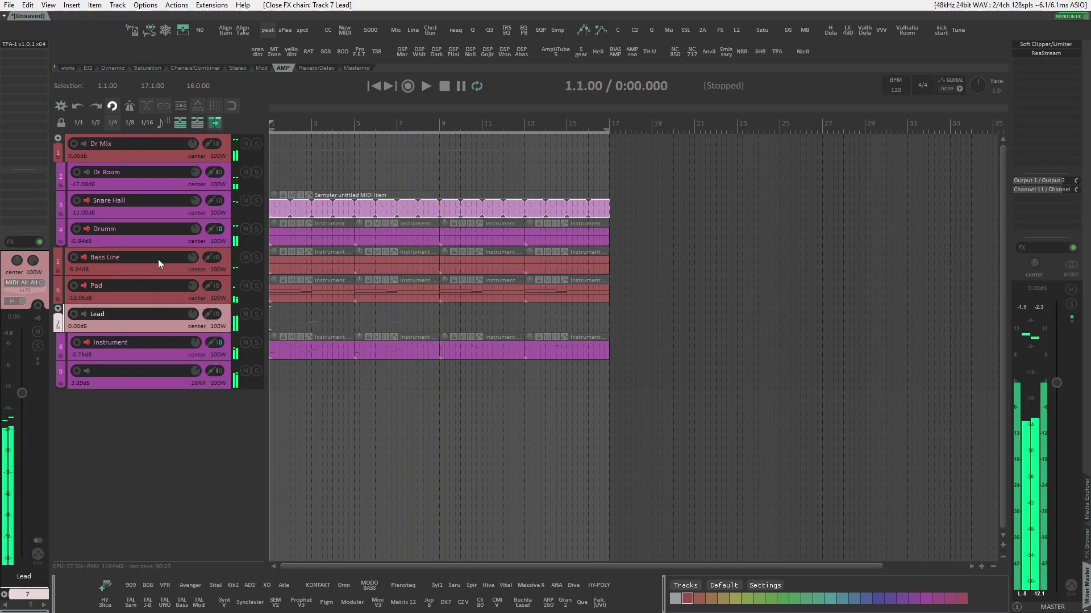
Open the Dr Mix track's TPA-1 in its own floating window and place it over the arrangement.
click(131, 151)
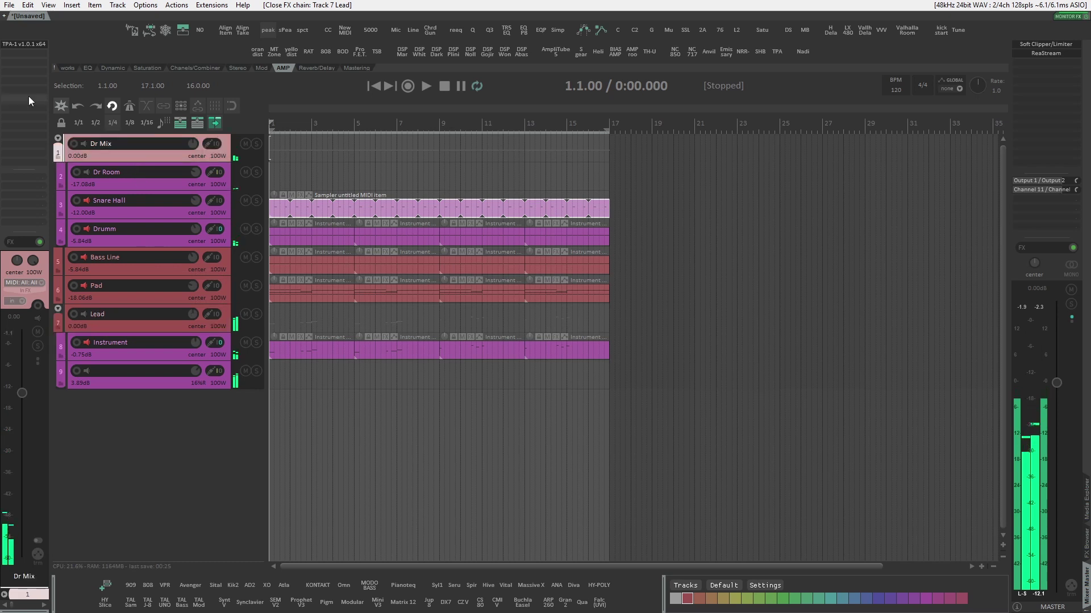
click(28, 44)
drag(384, 47, 659, 188)
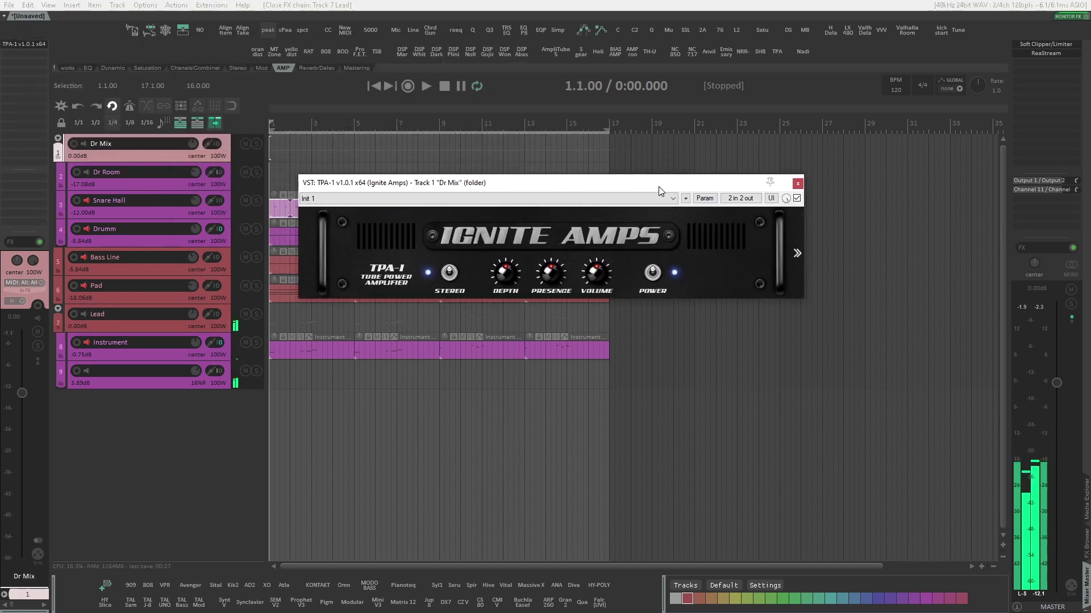
Open the Bass Line track's TPA-1 below the Dr Mix amp window and switch its power on.
click(146, 265)
click(32, 80)
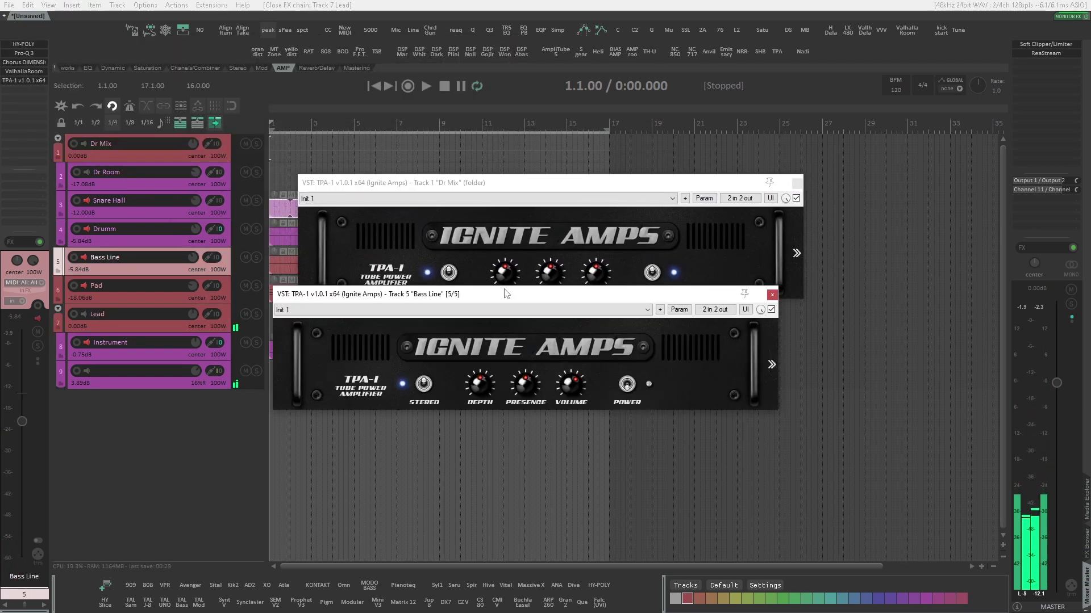
drag(503, 294, 537, 312)
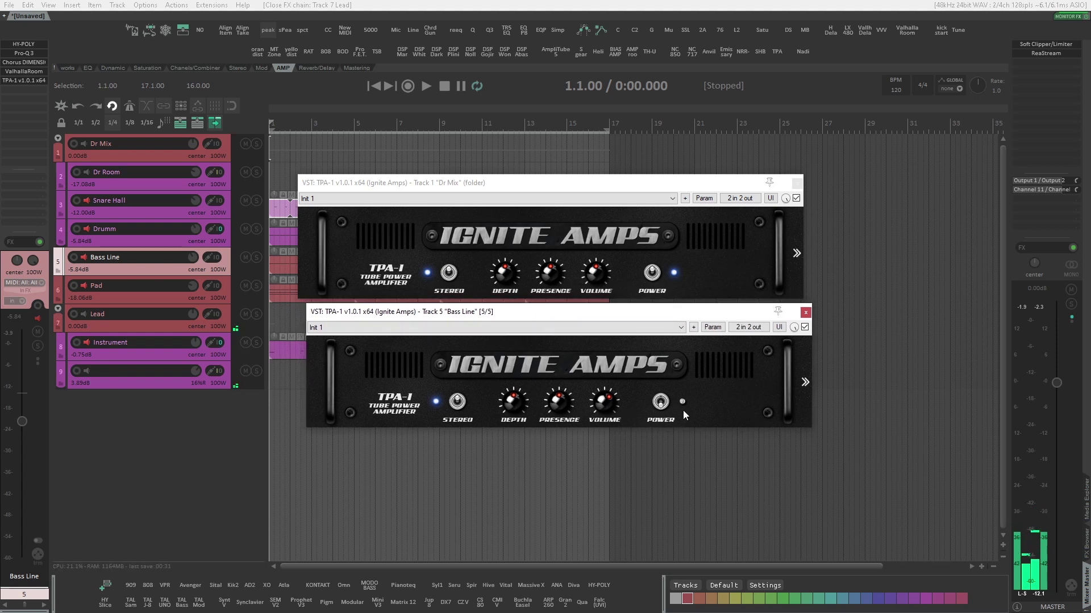
click(662, 404)
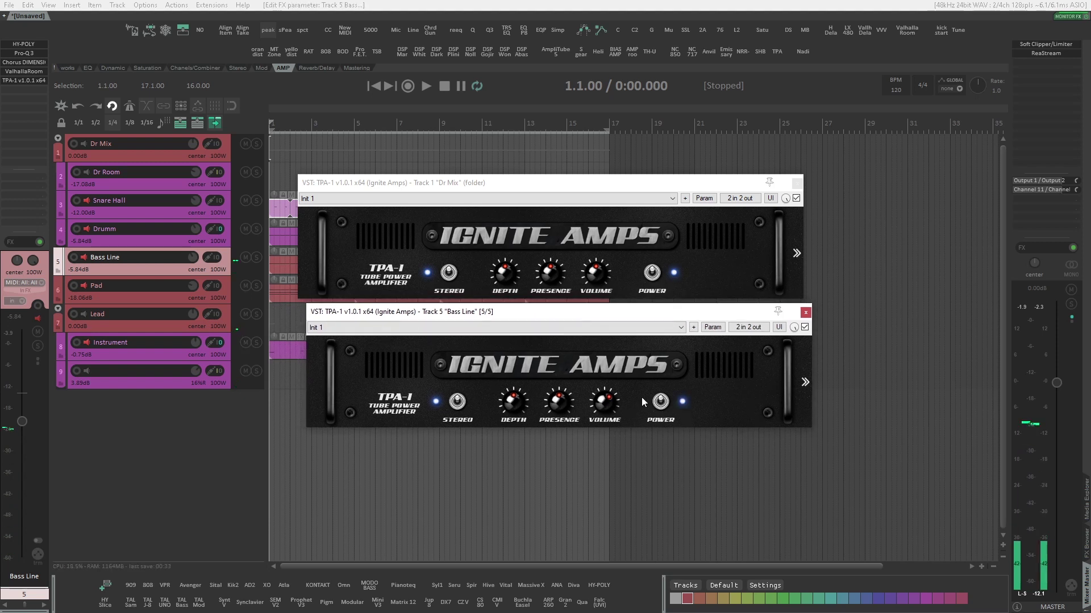
Open the Lead track's TPA-1 on its front panel and stack its window below the Bass Line amp.
click(123, 327)
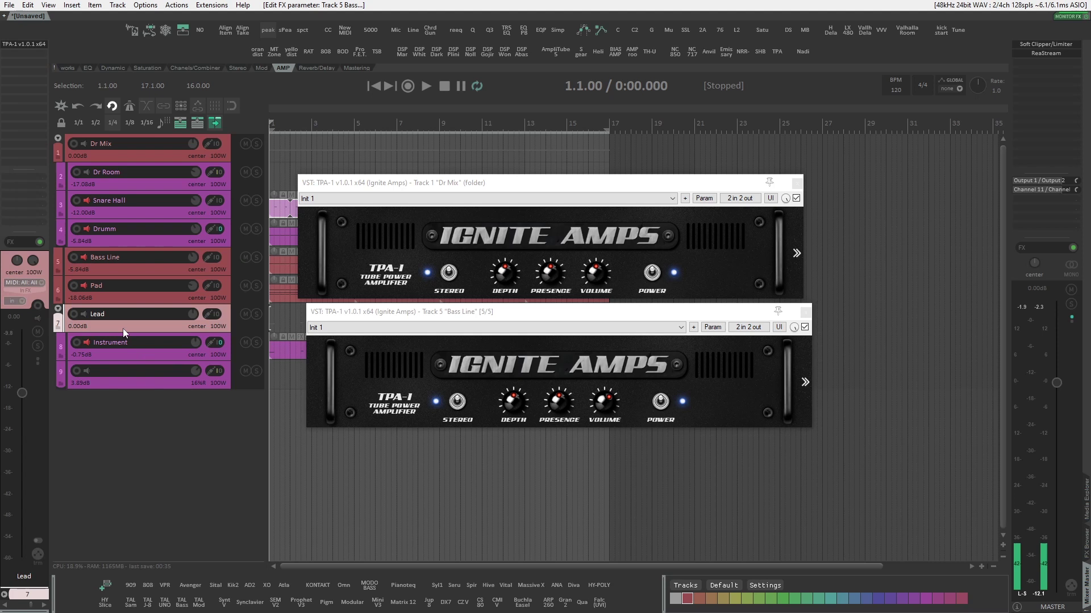
click(23, 44)
click(814, 272)
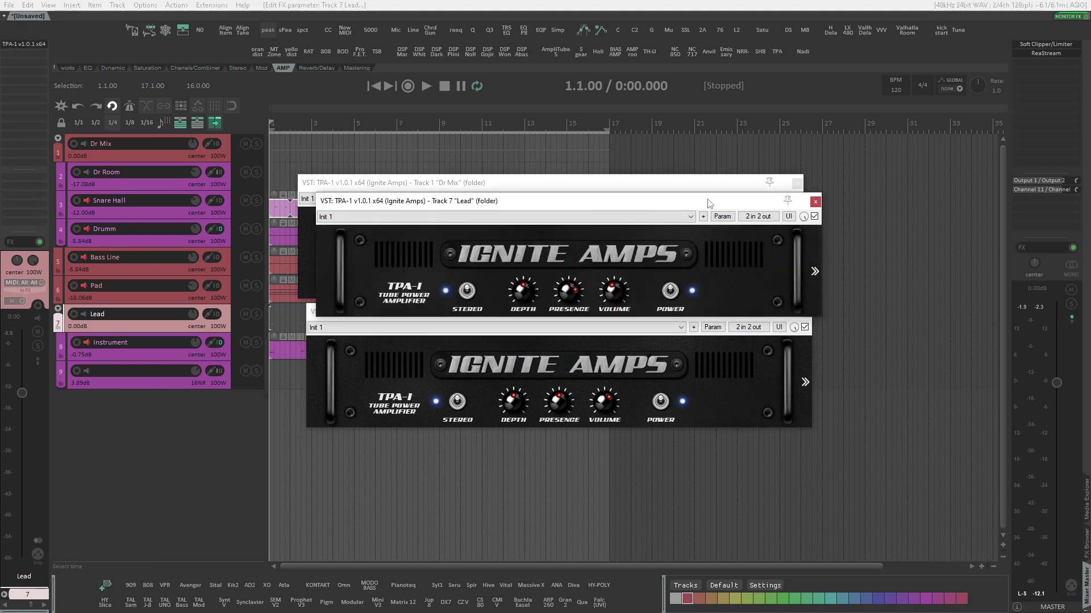
drag(706, 201, 706, 440)
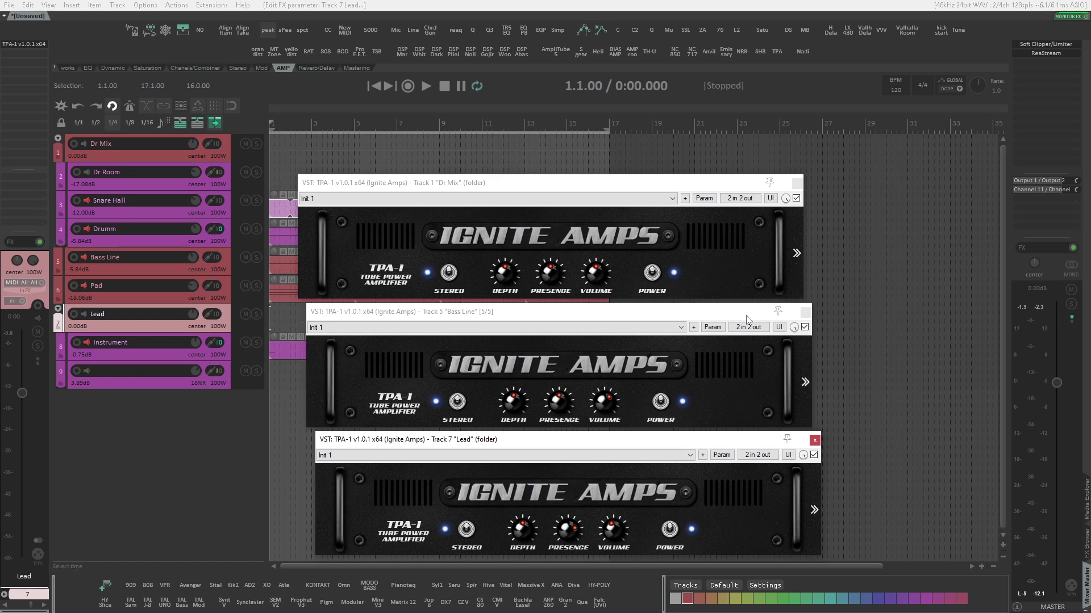
Play the mix and compare it with the Dr Mix, Bass Line and Lead amps all powered off and on.
key(space)
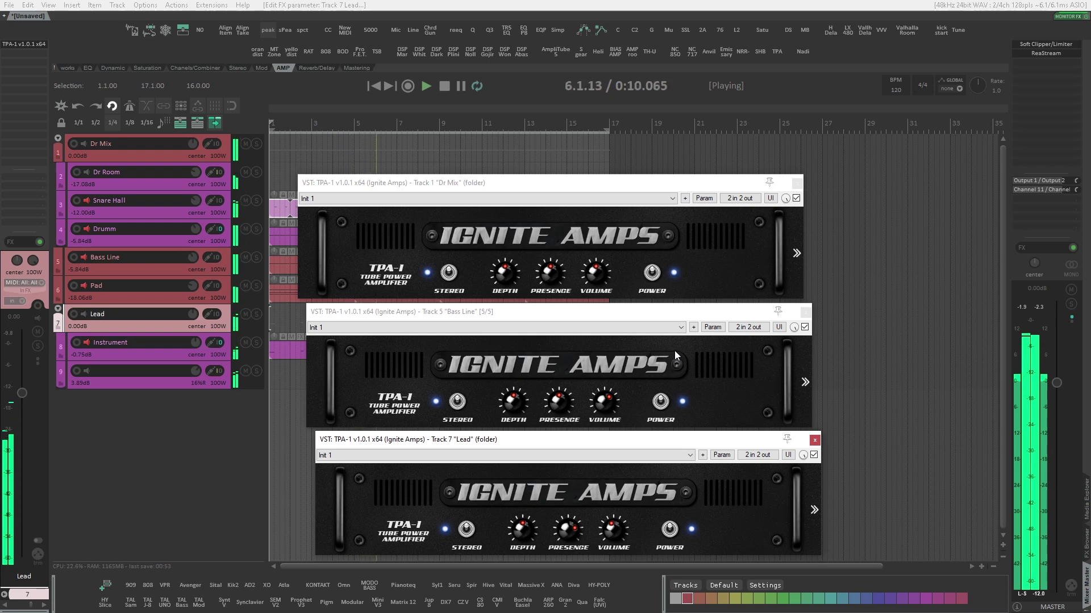
click(652, 274)
click(660, 401)
click(669, 530)
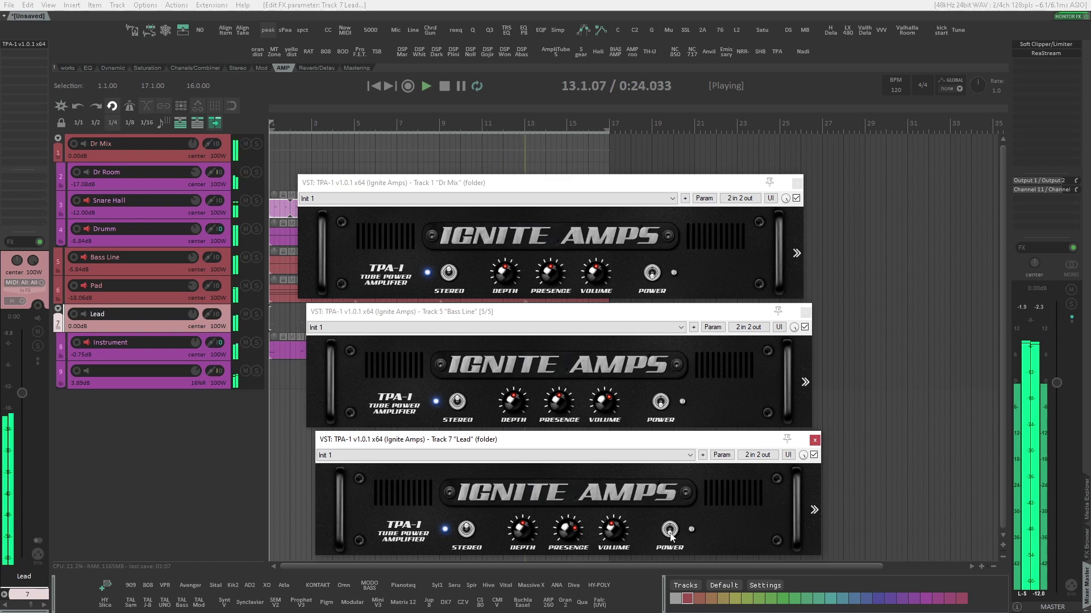
click(660, 401)
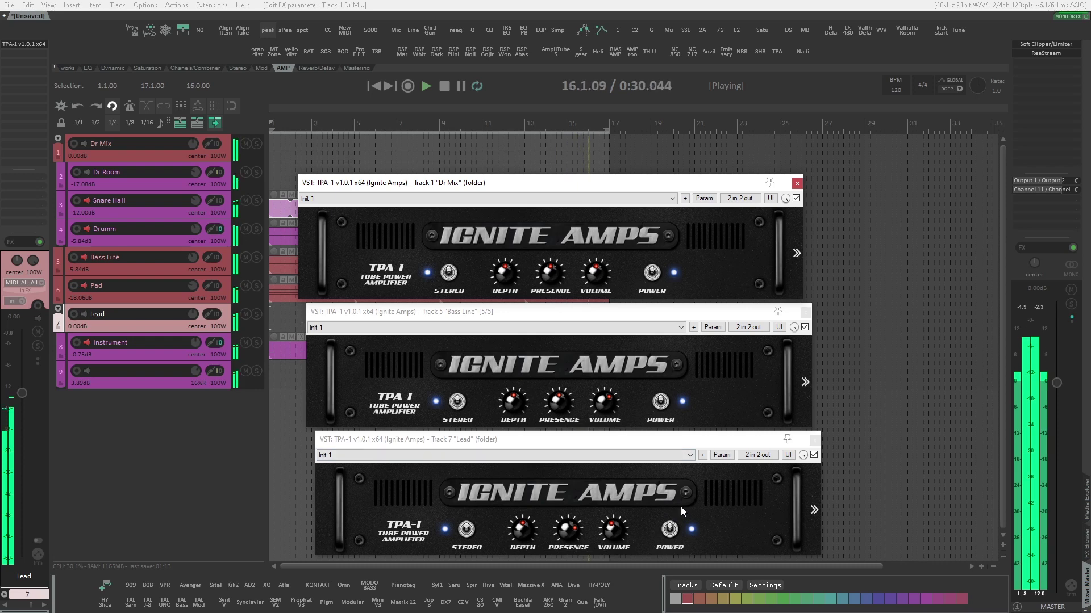
key(space)
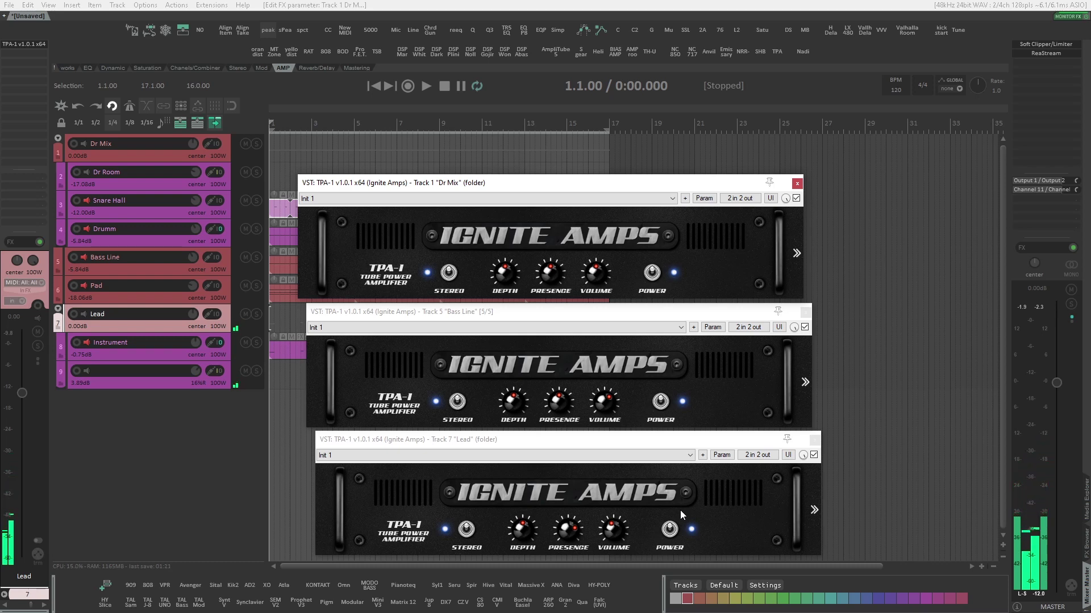
Clear the track selection and bring the Lead, Bass Line and Dr Mix amp windows into focus in turn.
click(194, 468)
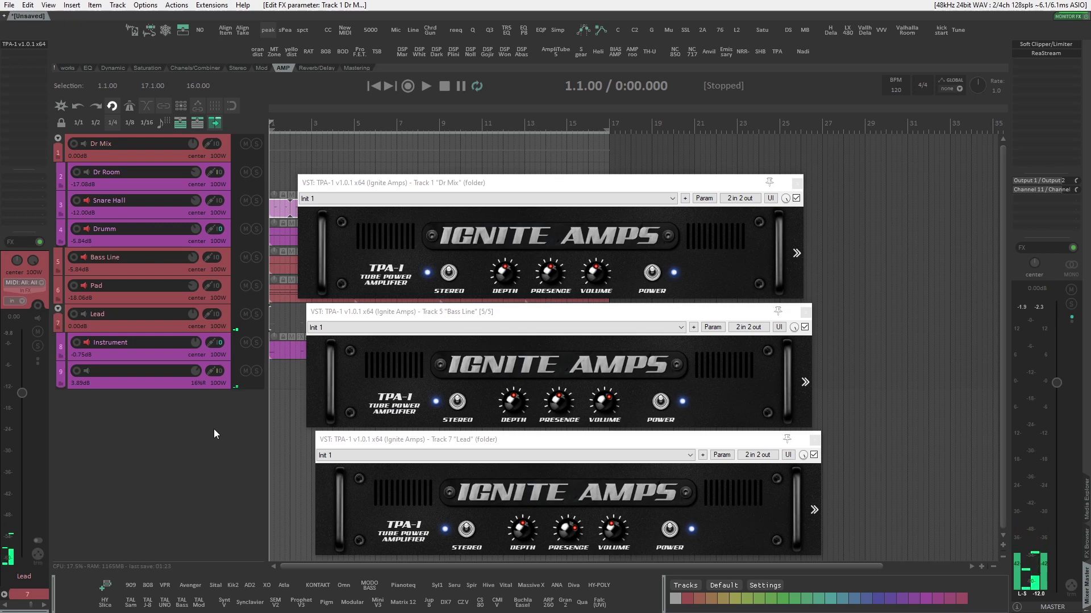
click(486, 444)
click(417, 314)
click(377, 188)
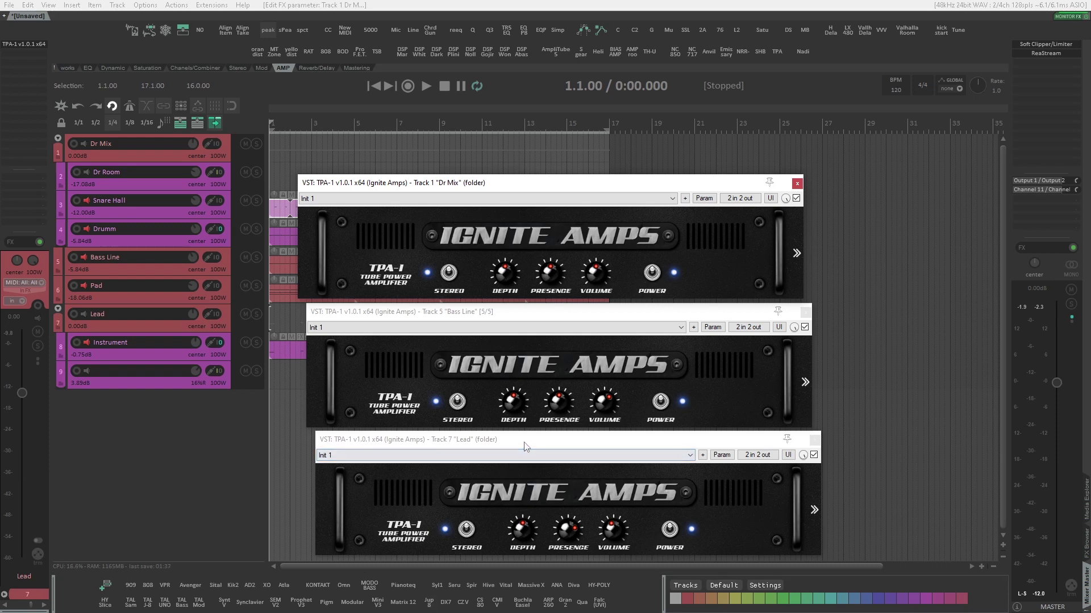
drag(659, 184, 656, 182)
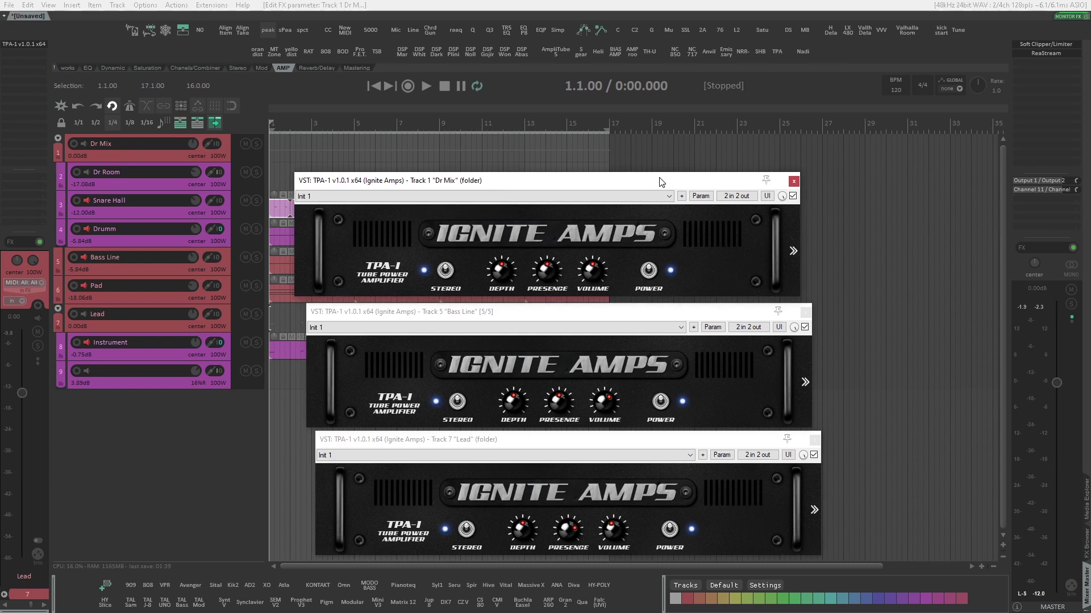
drag(742, 440, 747, 442)
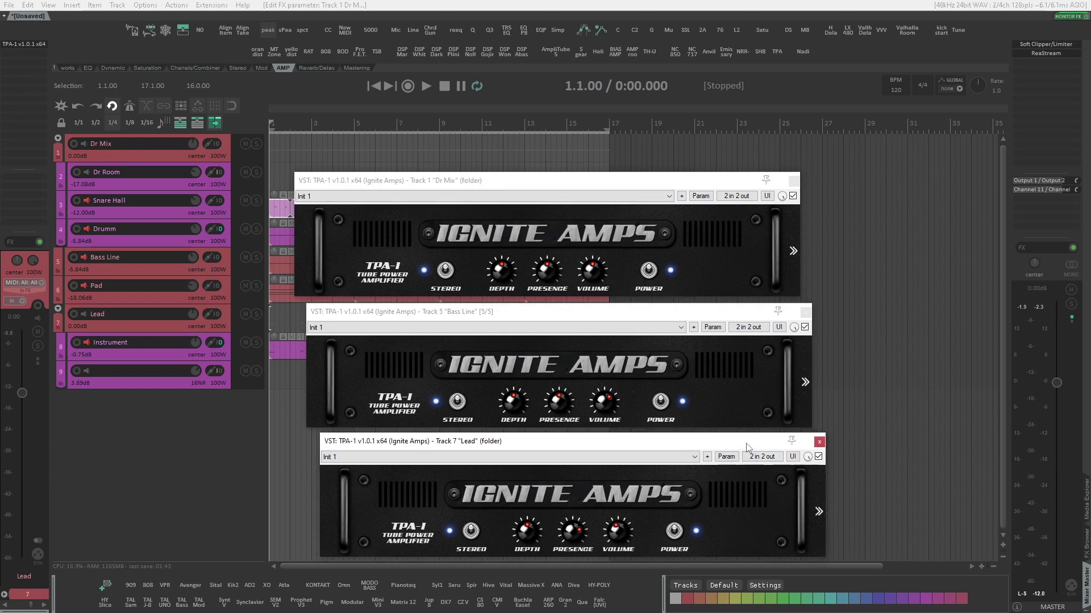
click(587, 183)
drag(586, 182, 587, 185)
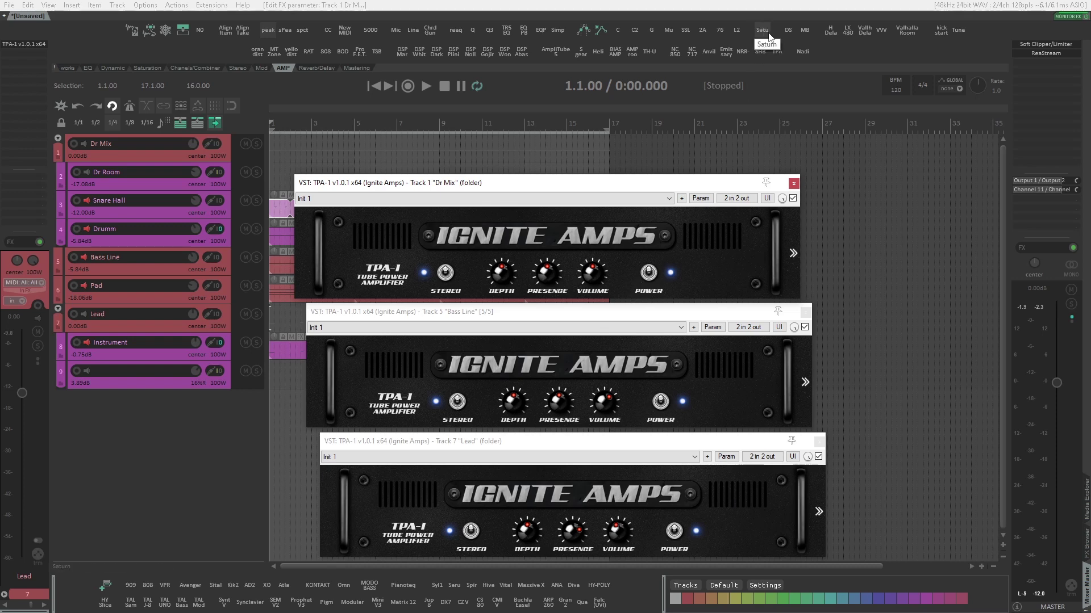
Examine the rear panels of the Dr Mix, Bass Line and Lead TPA-1 amps and return all three to their front panels.
click(793, 256)
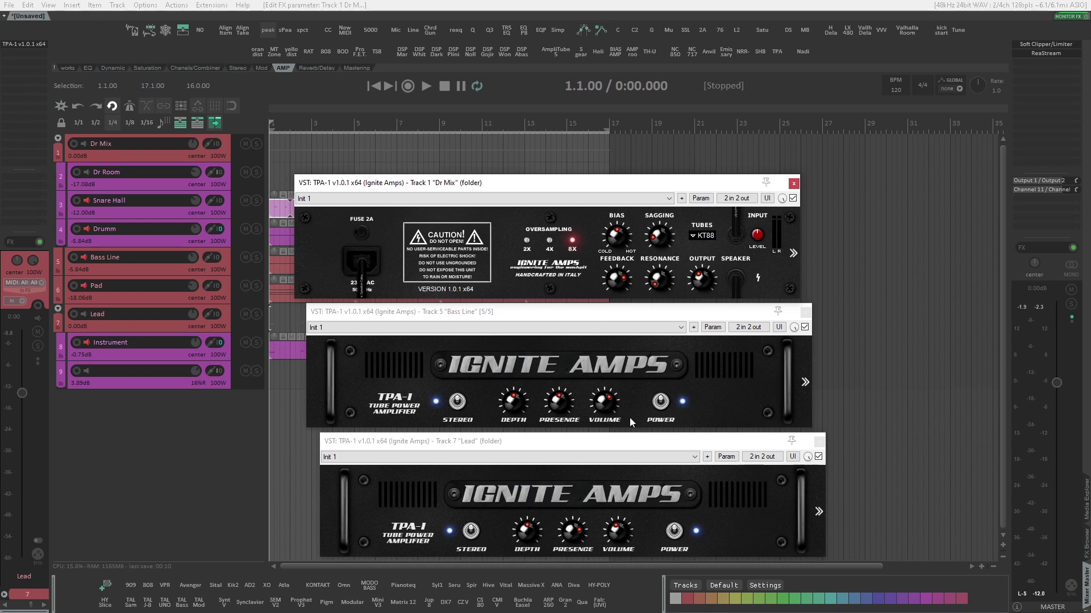
click(805, 383)
click(819, 511)
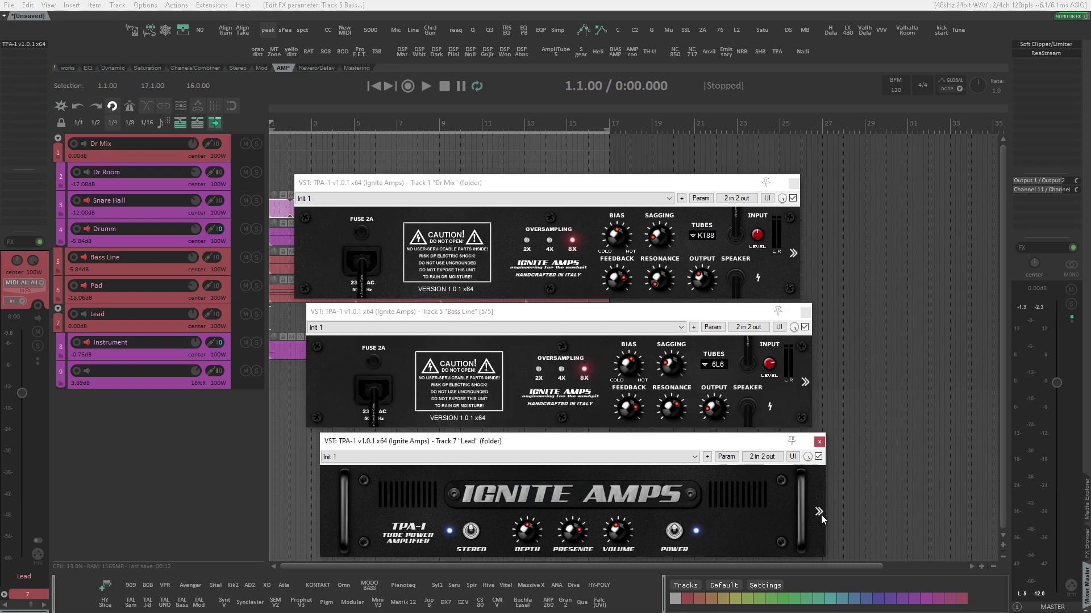
click(819, 513)
click(819, 513)
click(805, 382)
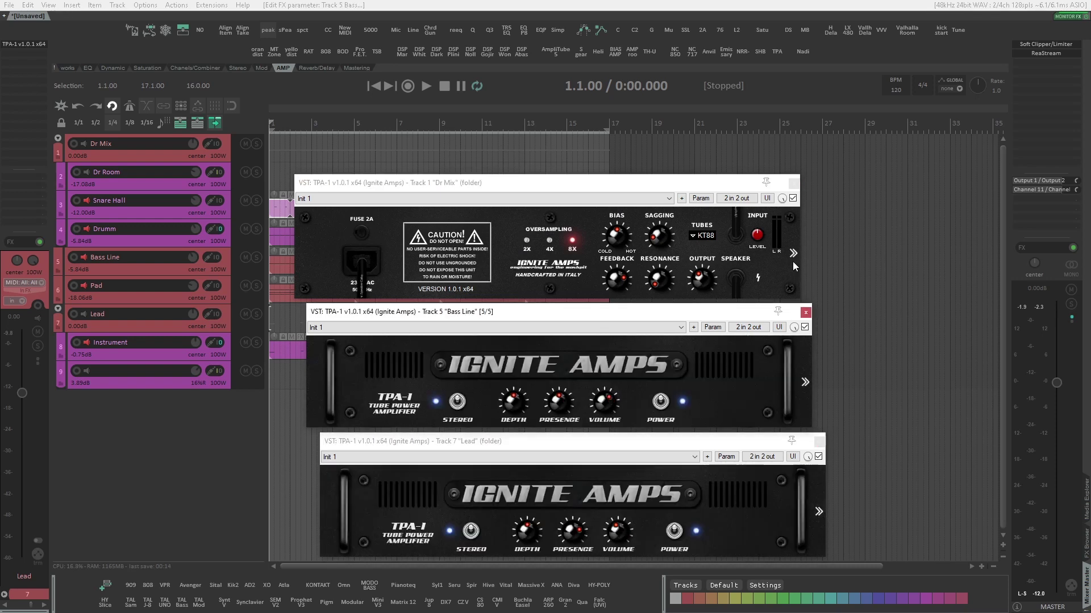
click(793, 253)
Close the TPA-1 windows of the Dr Mix, Bass Line and Lead tracks.
click(794, 183)
click(806, 312)
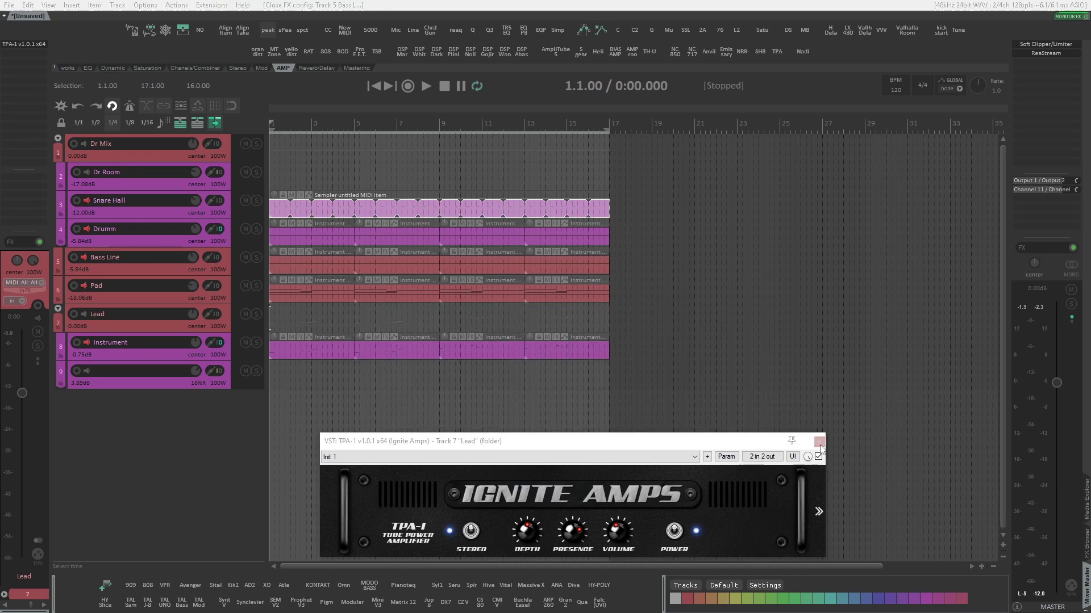
click(819, 443)
Add the Ignite Amps SHB-1 bass head after the TPA-1 on the Bass Line track and reposition its FX chain window.
click(130, 267)
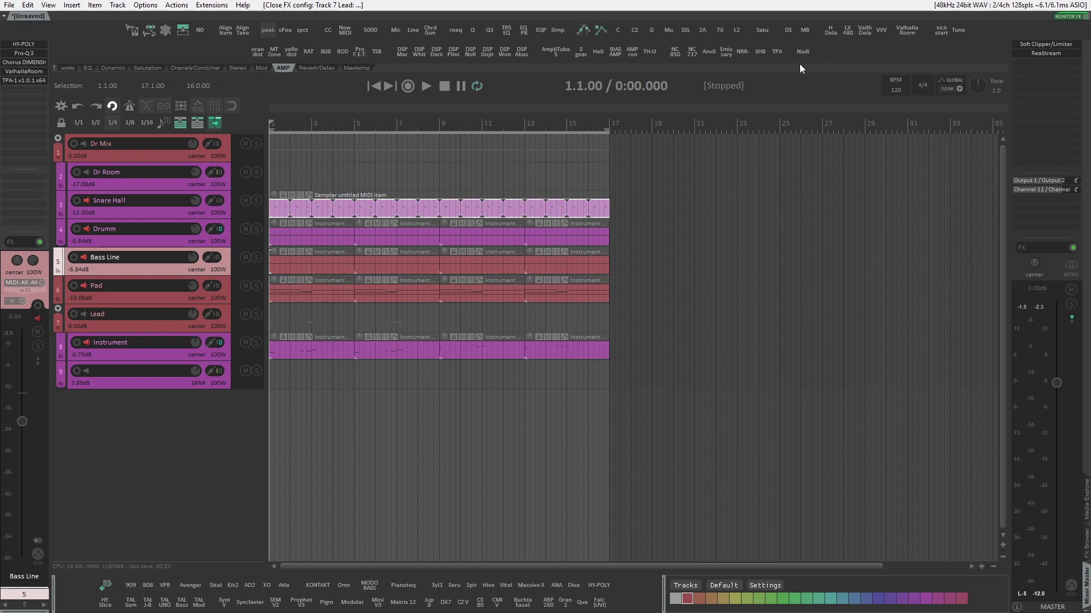
click(762, 56)
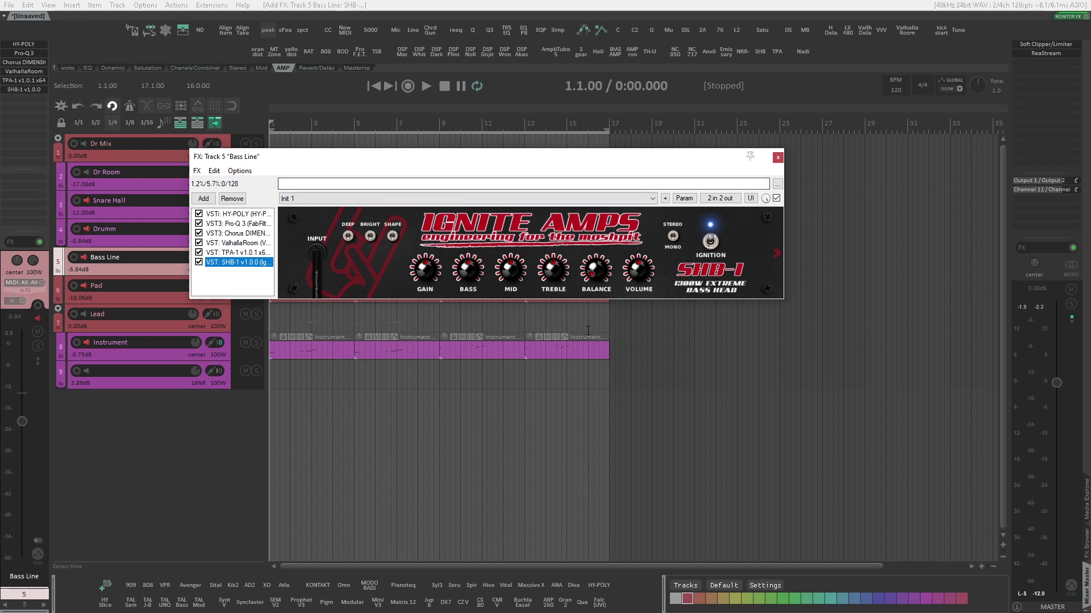
drag(479, 165, 480, 246)
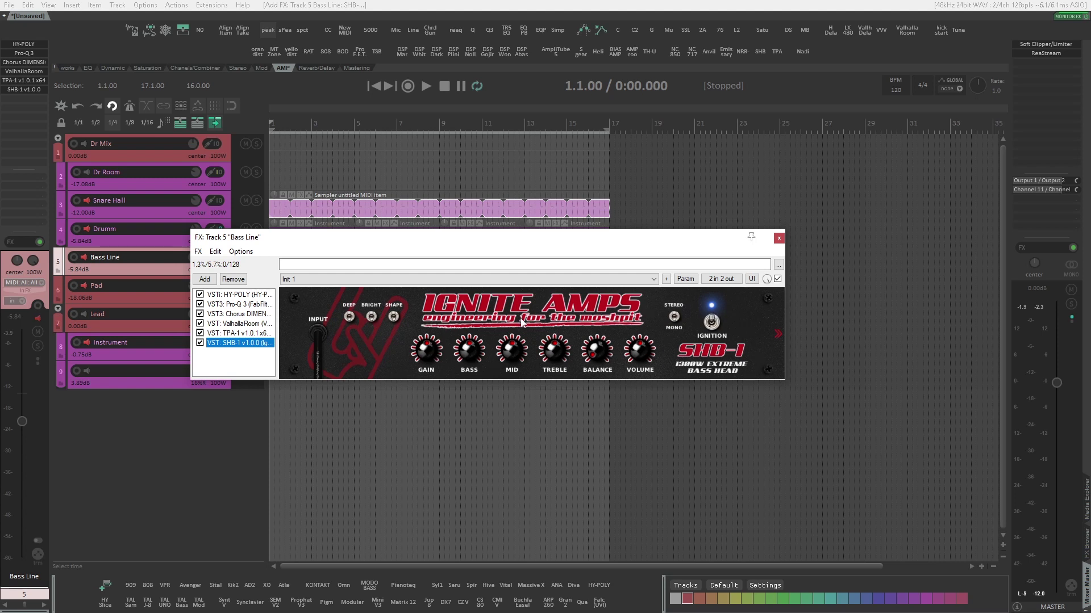
drag(340, 239, 372, 388)
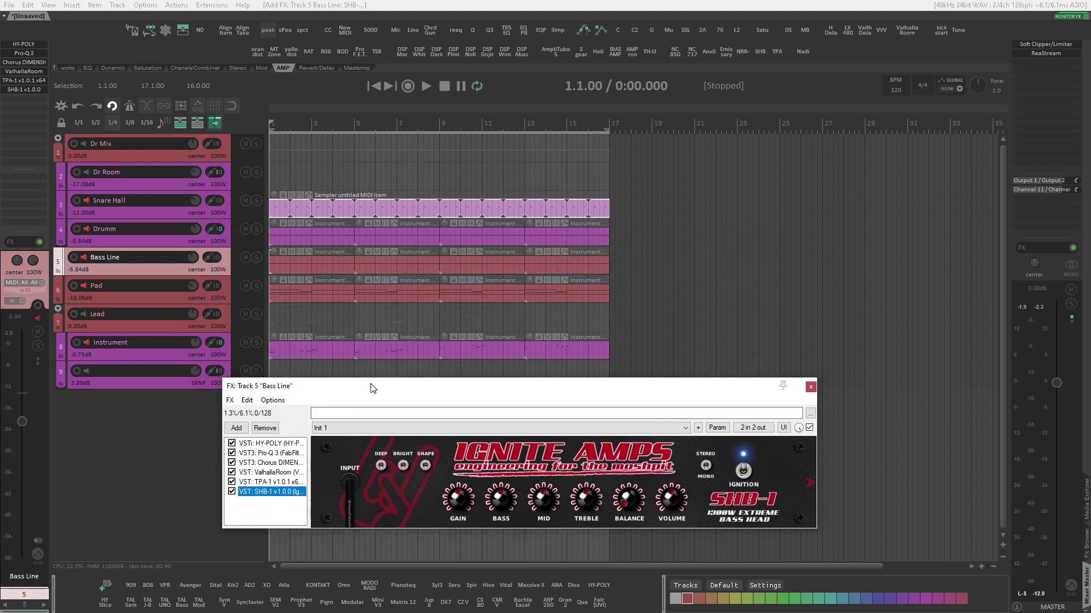
drag(508, 389, 479, 250)
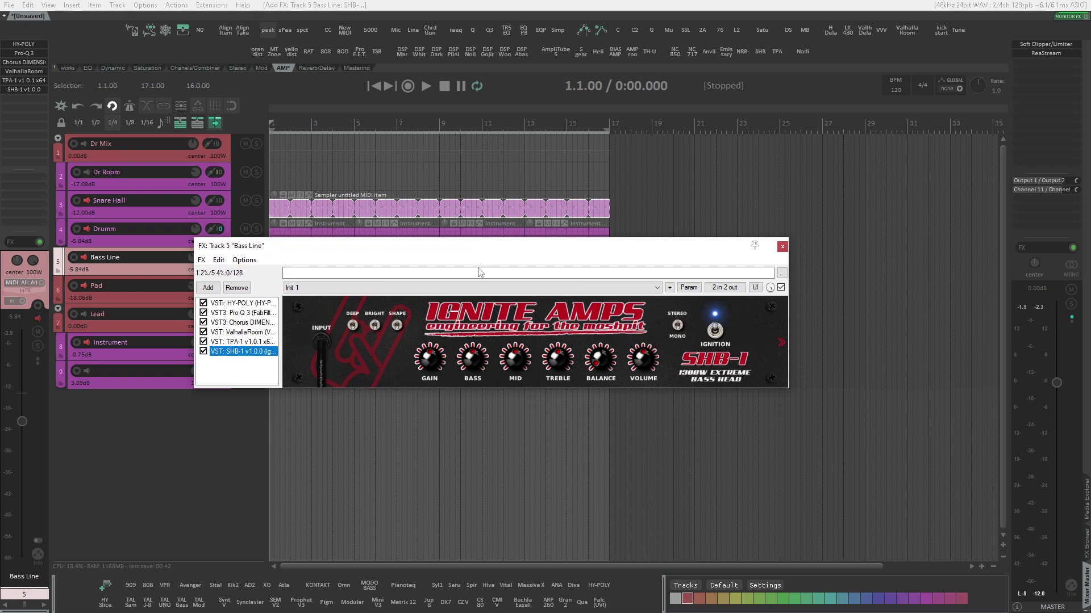
Close the Bass Line FX chain and place the SHB-1's own floating window below the tracks.
key(Escape)
drag(608, 268, 658, 405)
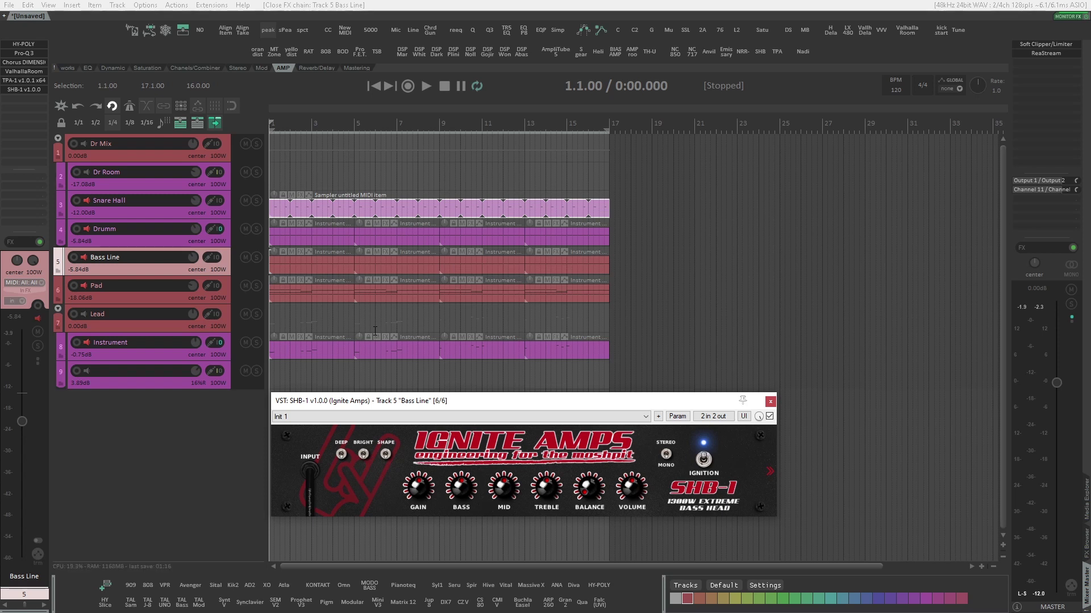
drag(507, 401, 506, 397)
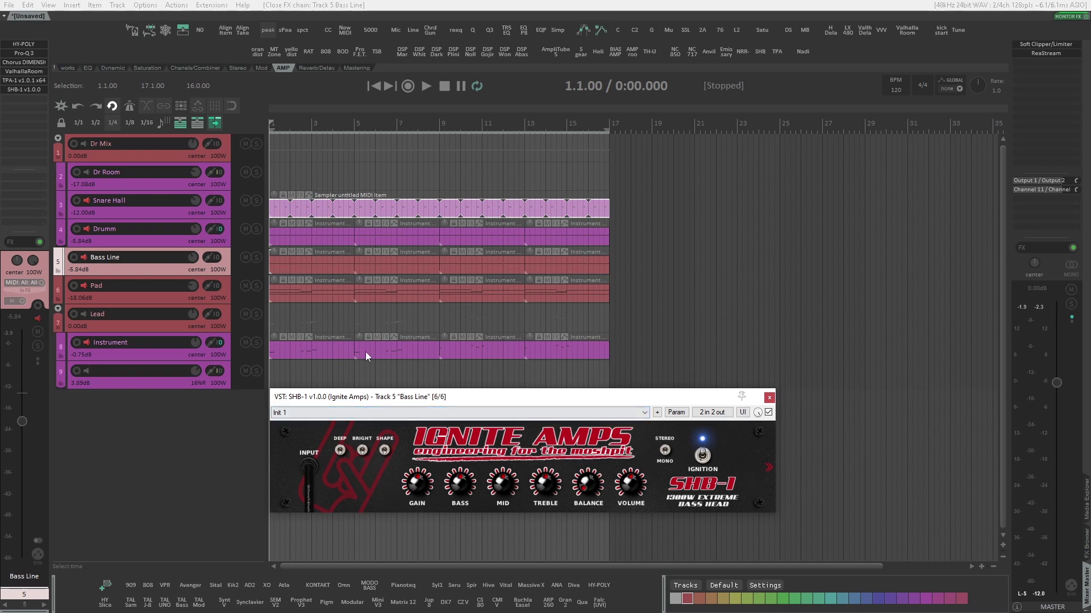
Examine the SHB-1's rear panel controls and return to its front panel.
click(149, 268)
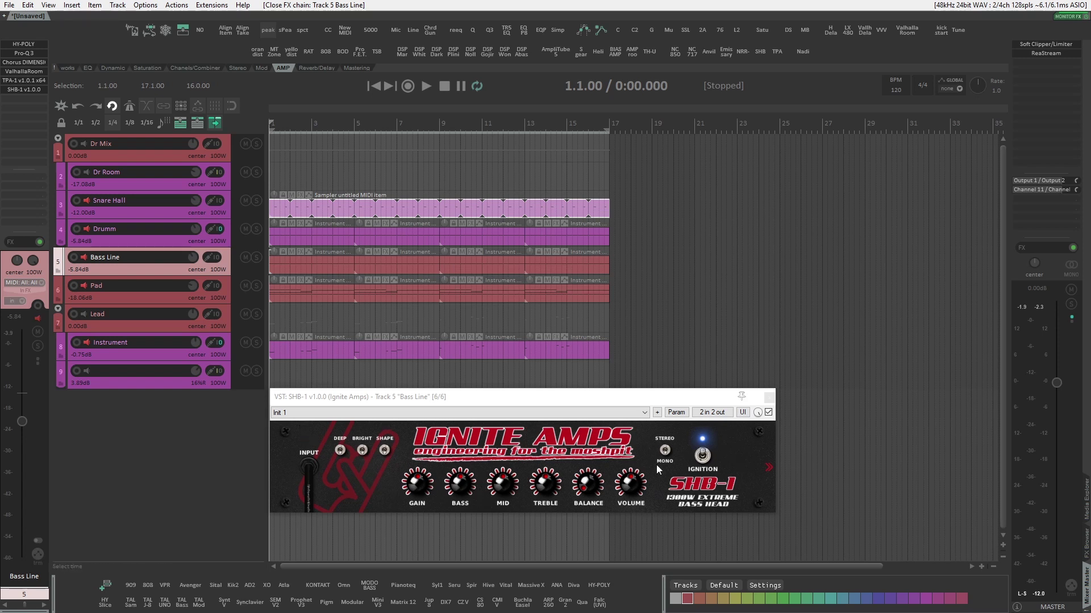
click(669, 452)
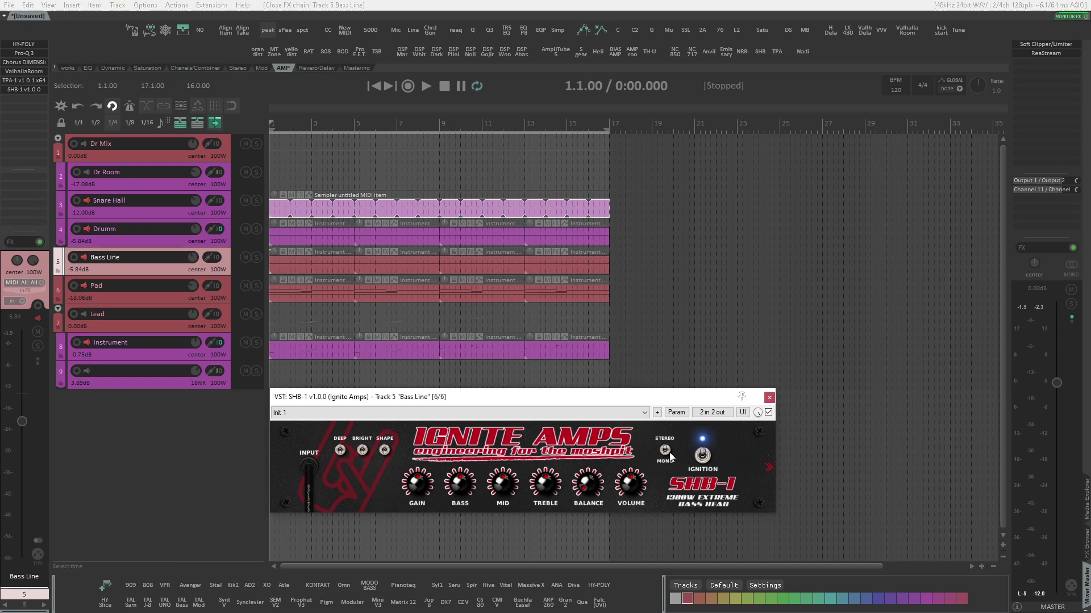
click(768, 466)
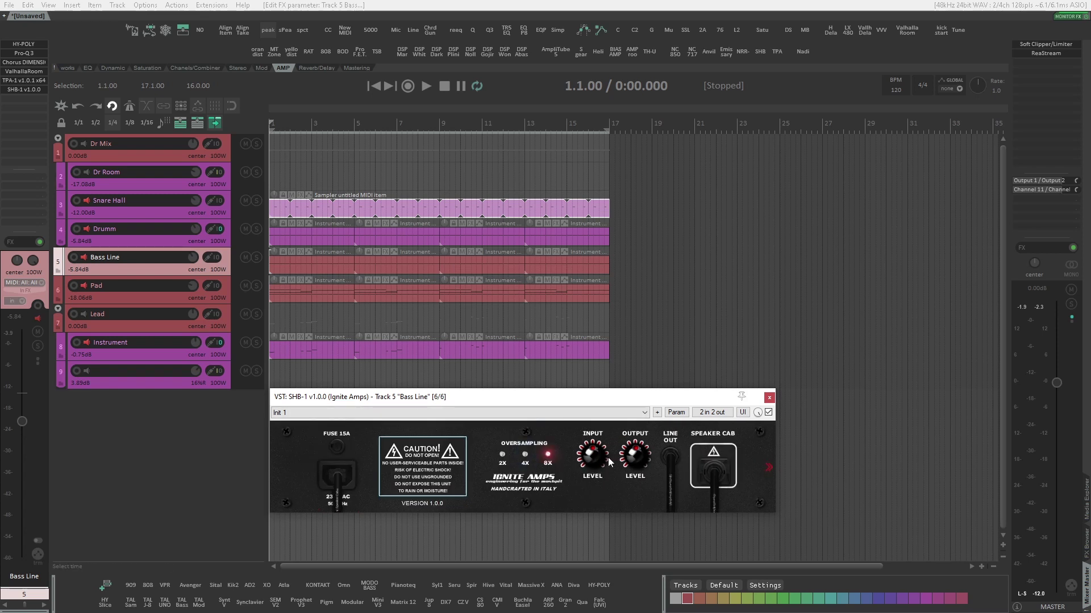
click(768, 467)
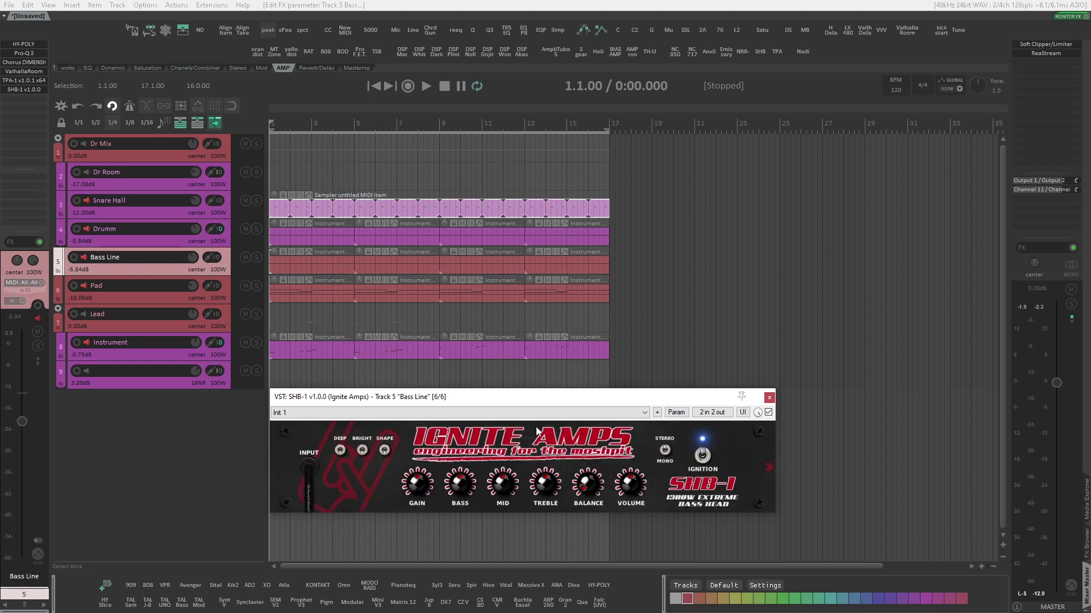
Solo the Bass Line track and play it, comparing the sound with the SHB-1's ignition off and on.
click(256, 257)
key(space)
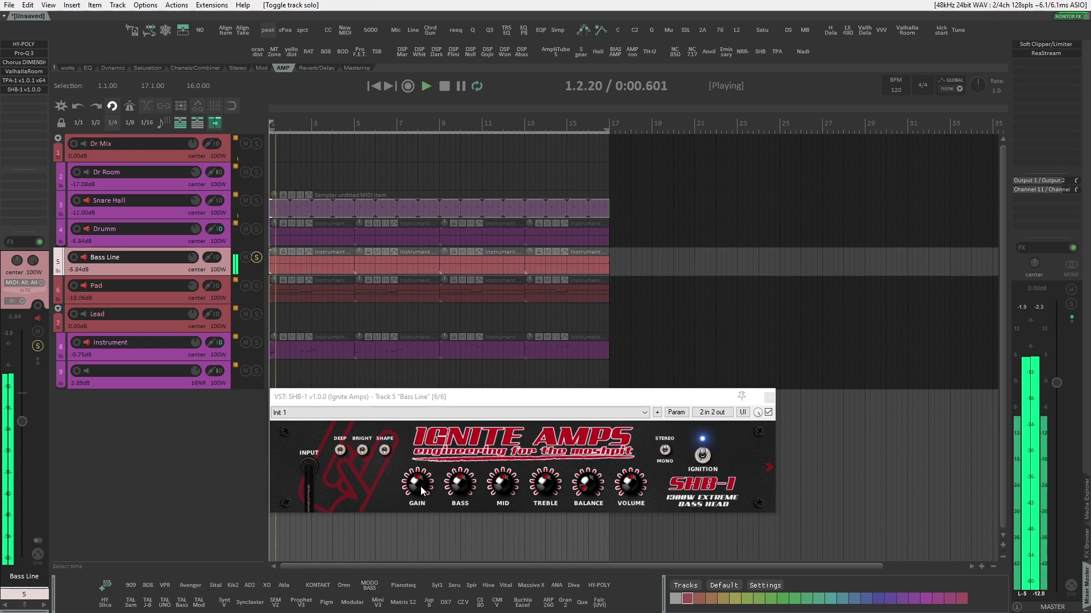
mouse_move(419, 508)
mouse_down()
mouse_move(417, 529)
mouse_move(417, 518)
mouse_up()
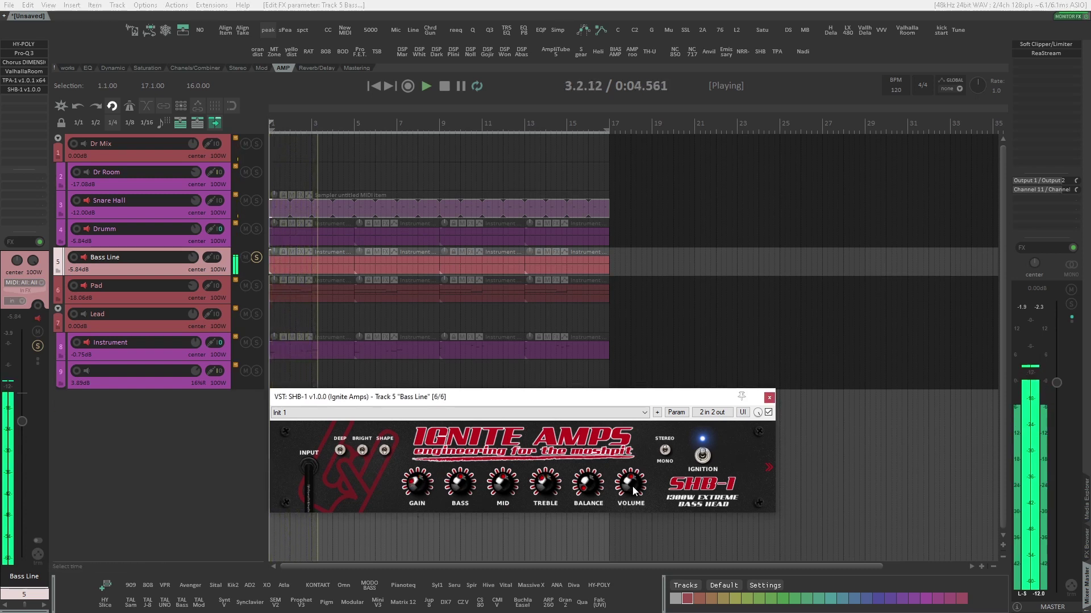
click(703, 456)
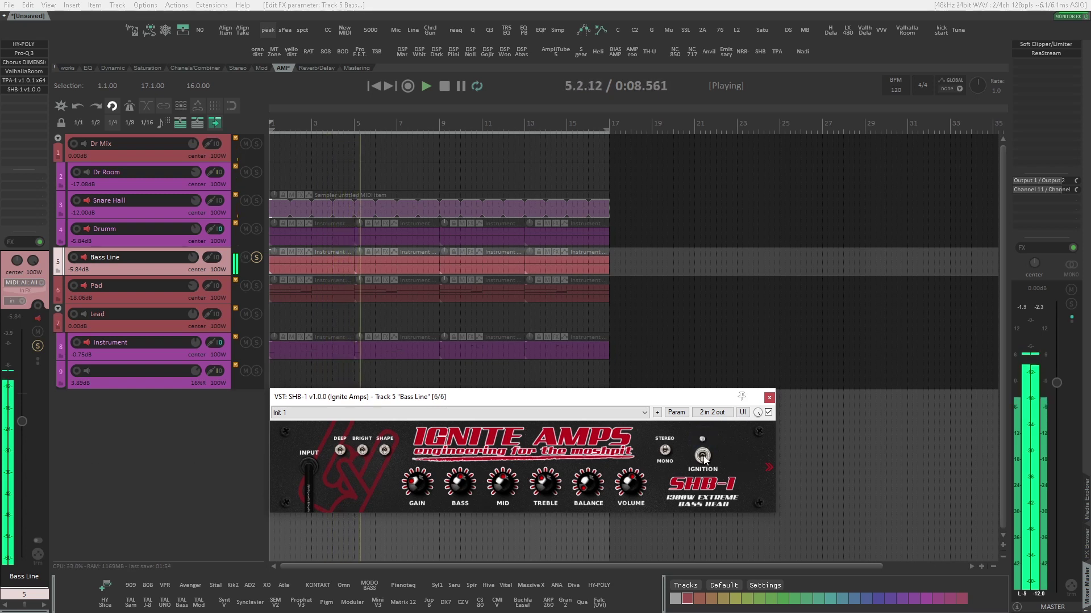
click(704, 456)
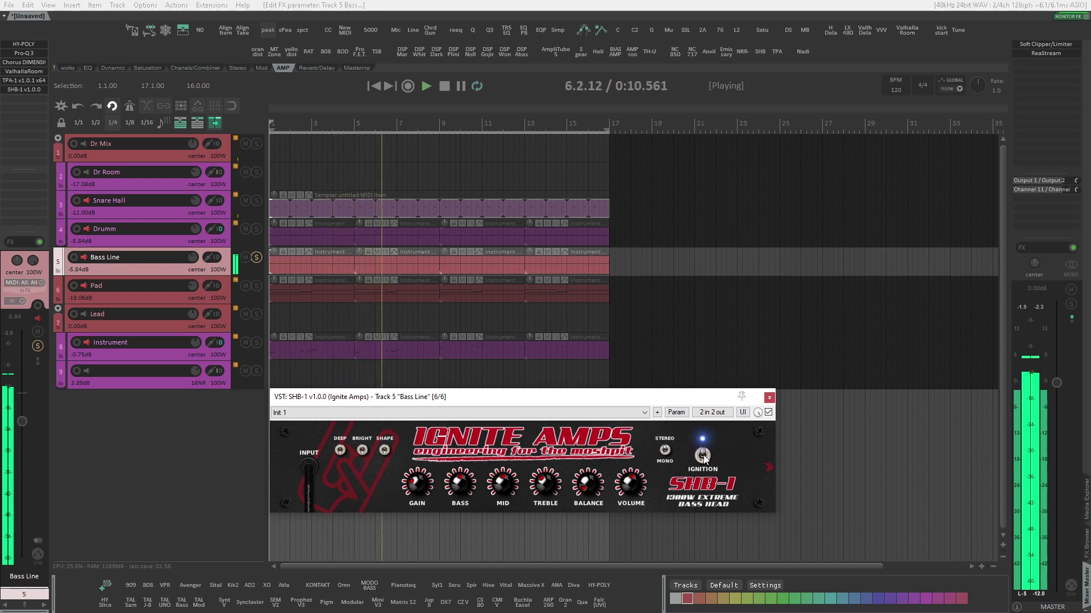
Check the SHB-1's rear panel while the Bass Line plays, return to the front panel and stop playback.
click(768, 467)
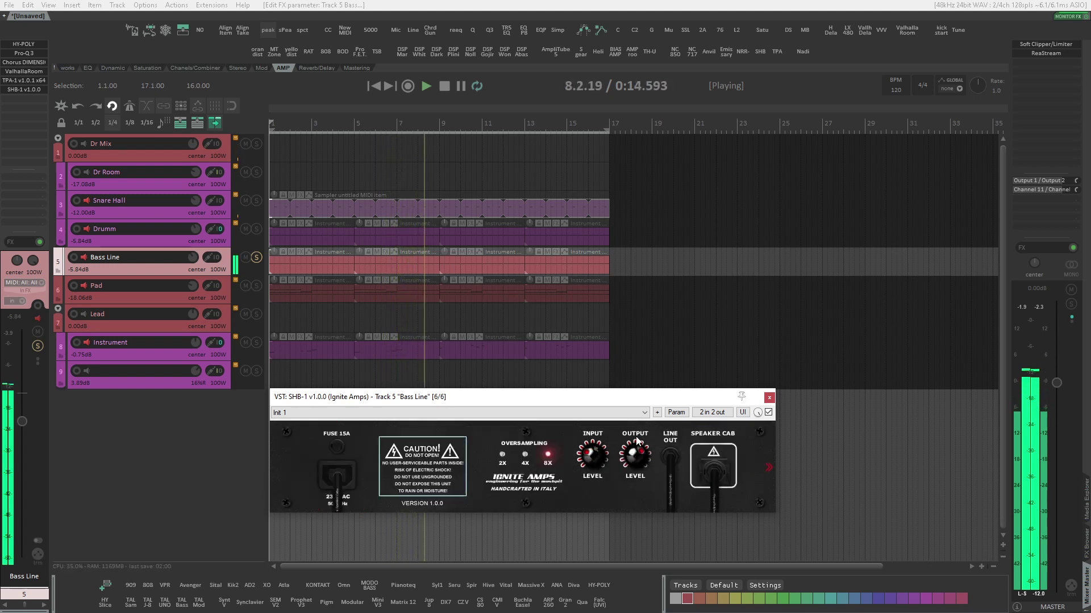
click(769, 468)
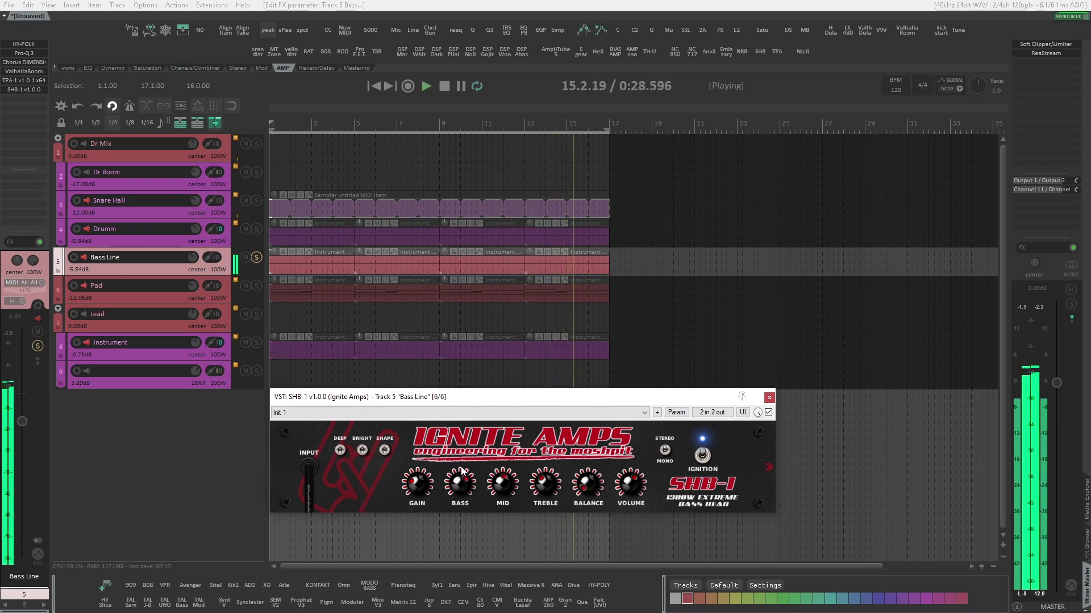
key(space)
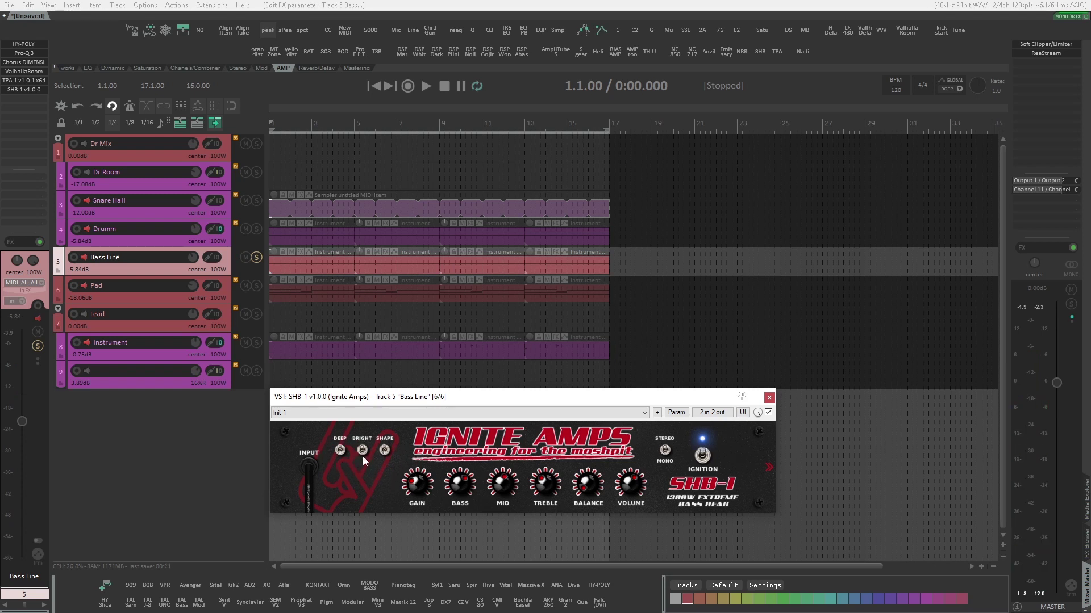
Replay the soloed Bass Line from the start and compare it again with the SHB-1's ignition off and on.
key(space)
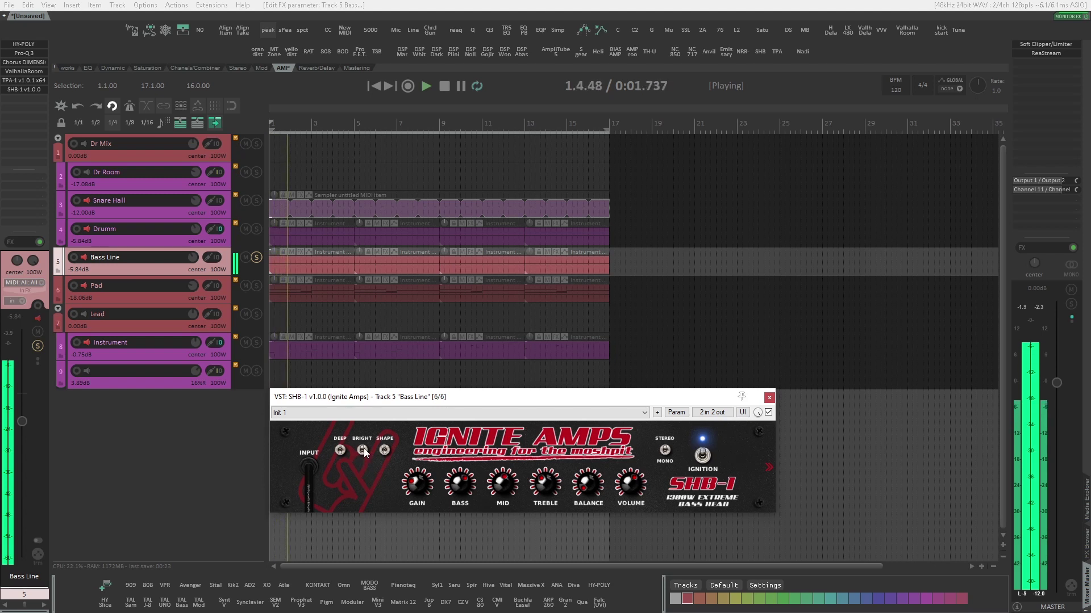
key(space)
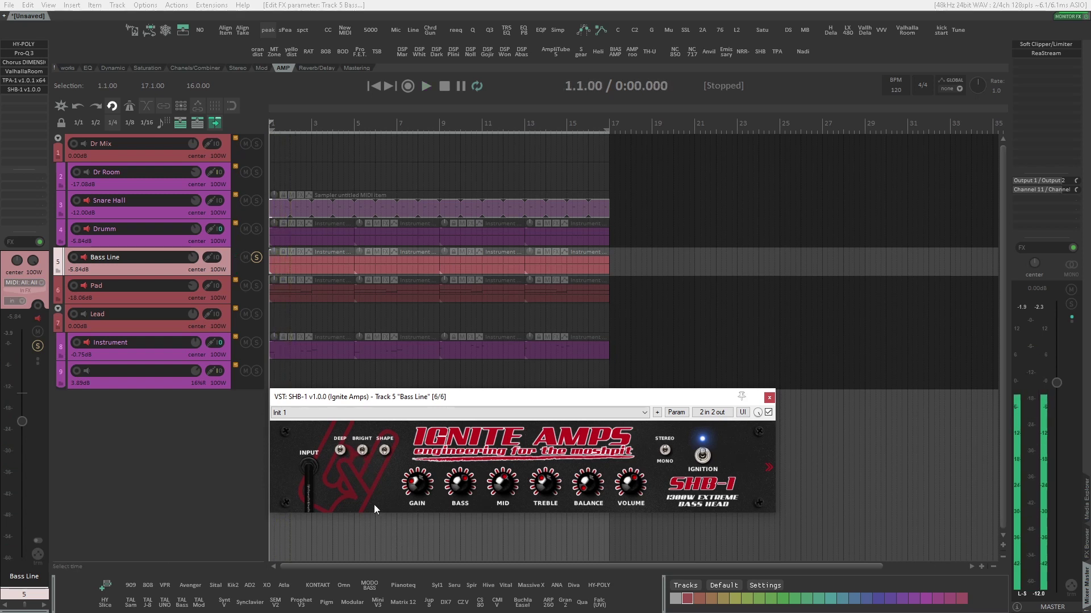
key(space)
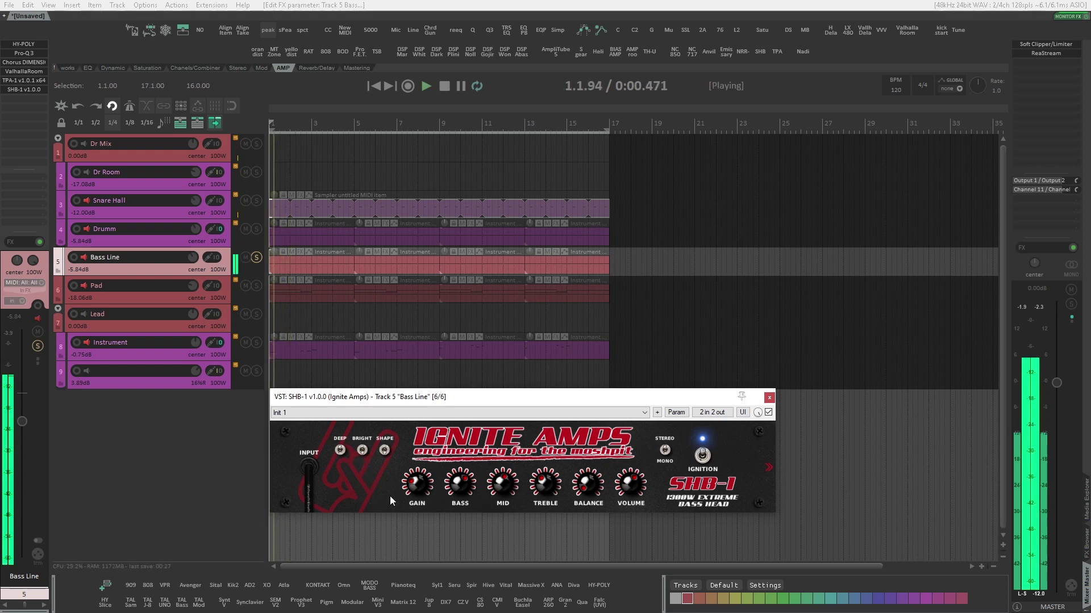
key(space)
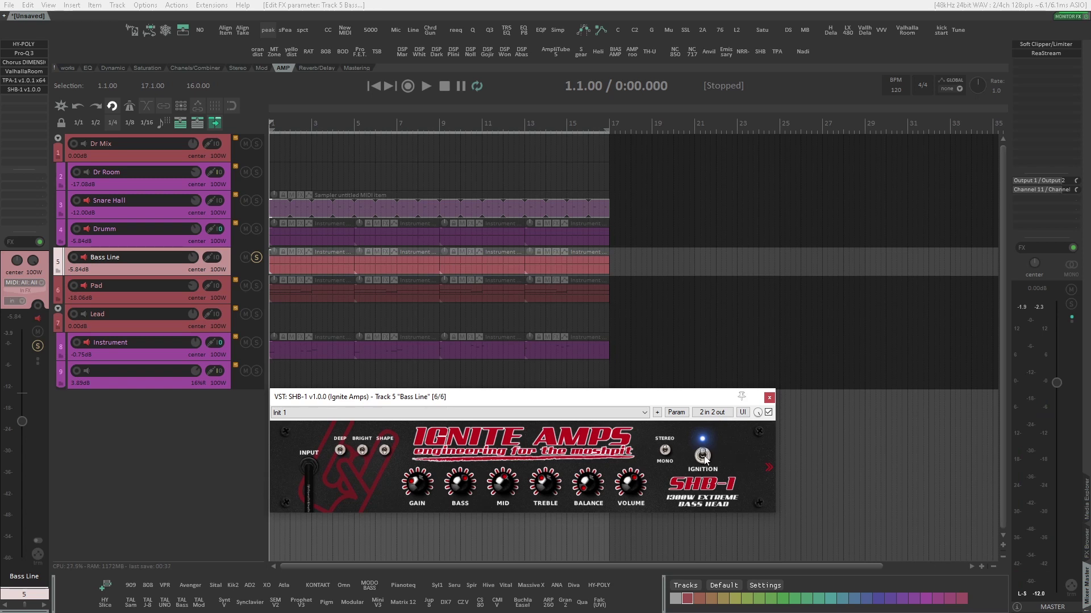
key(space)
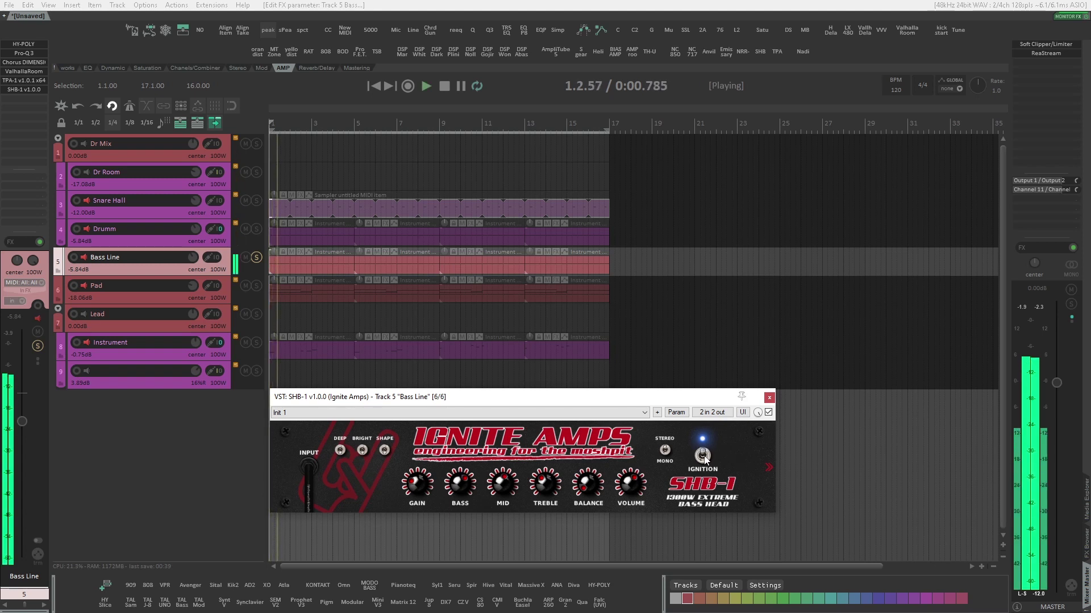
click(704, 457)
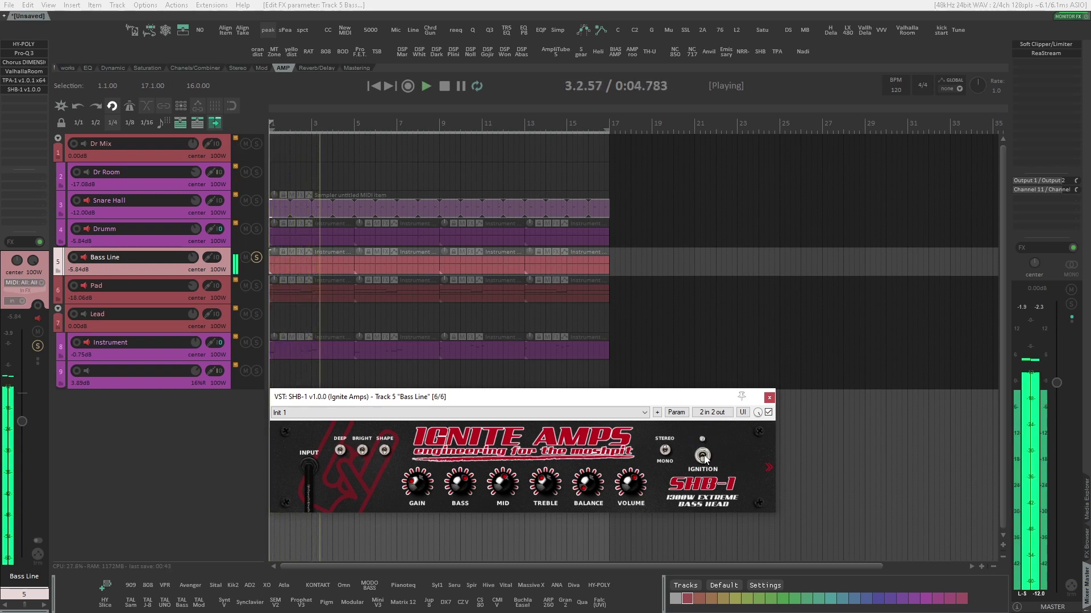
click(704, 457)
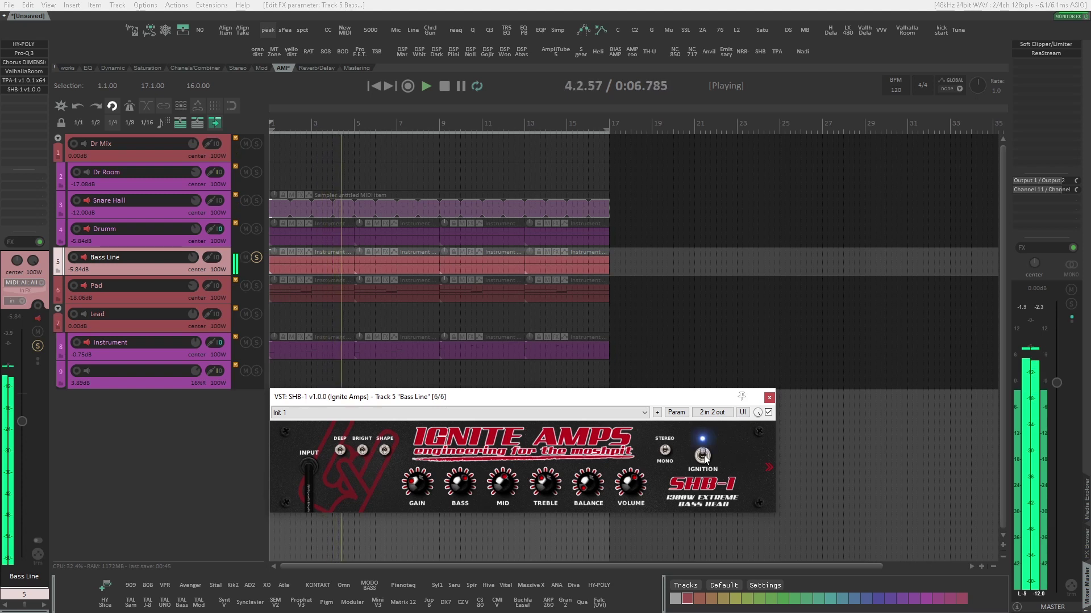
Unsolo the Bass Line track and play the full mix with its SHB-1 window open.
click(770, 397)
click(256, 257)
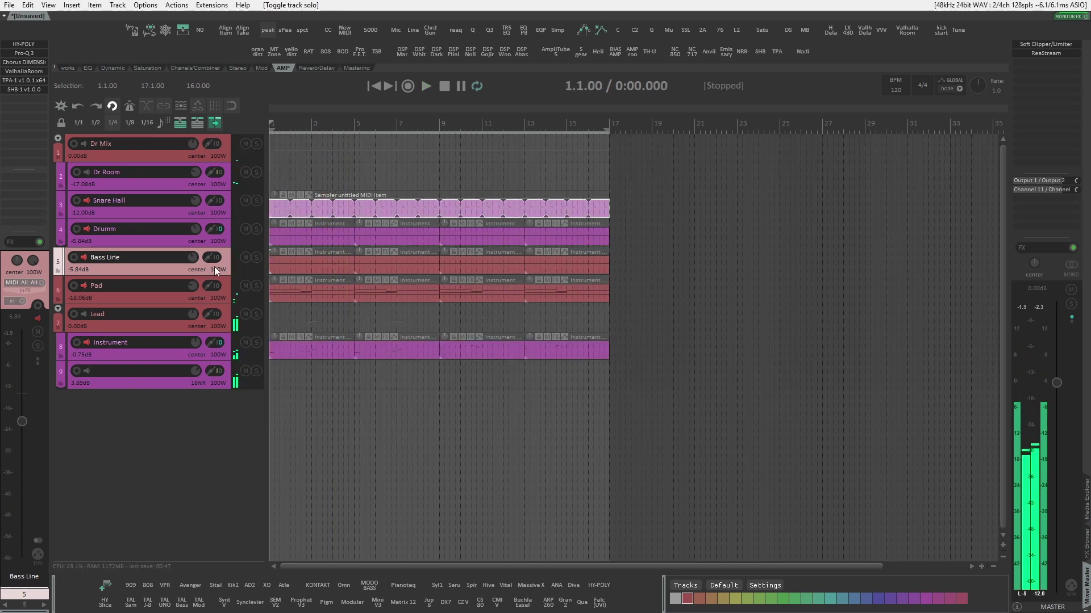
click(34, 89)
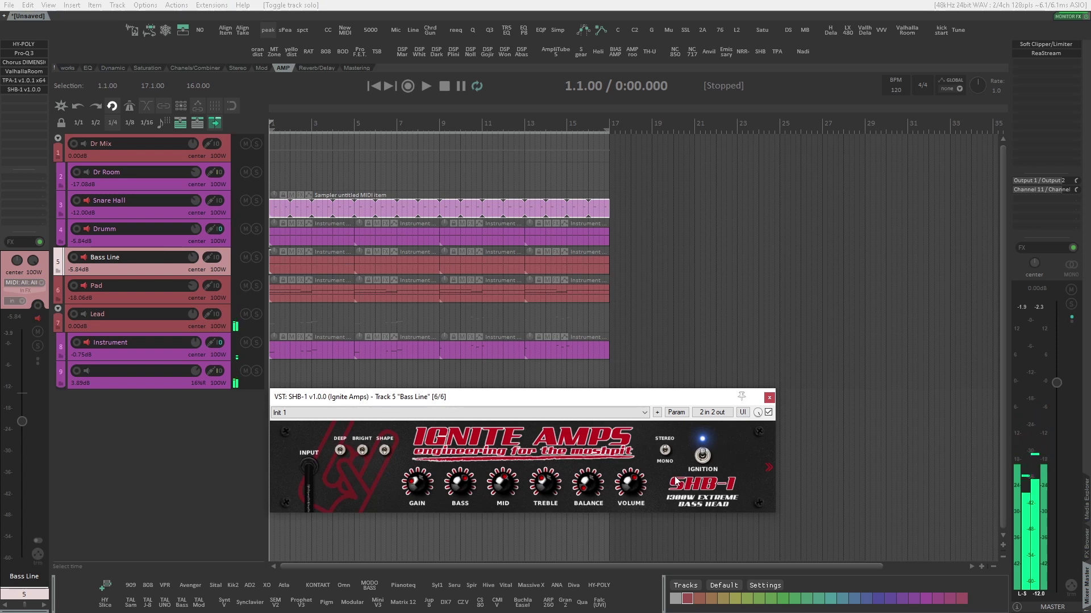
key(space)
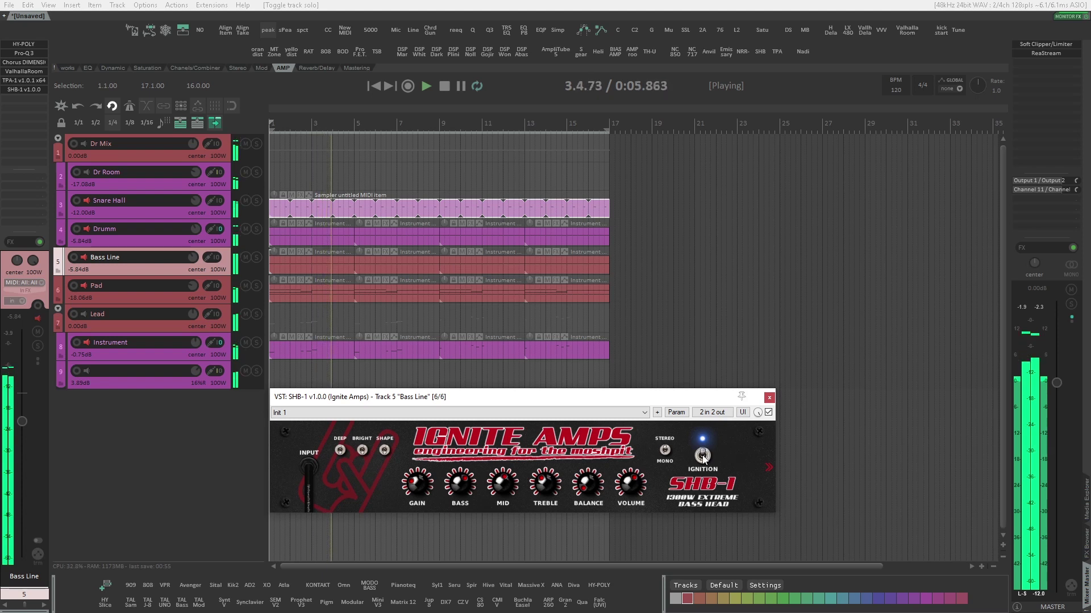
Compare the full mix with the Bass Line's SHB-1 ignition off and on twice, and stop playback.
click(703, 457)
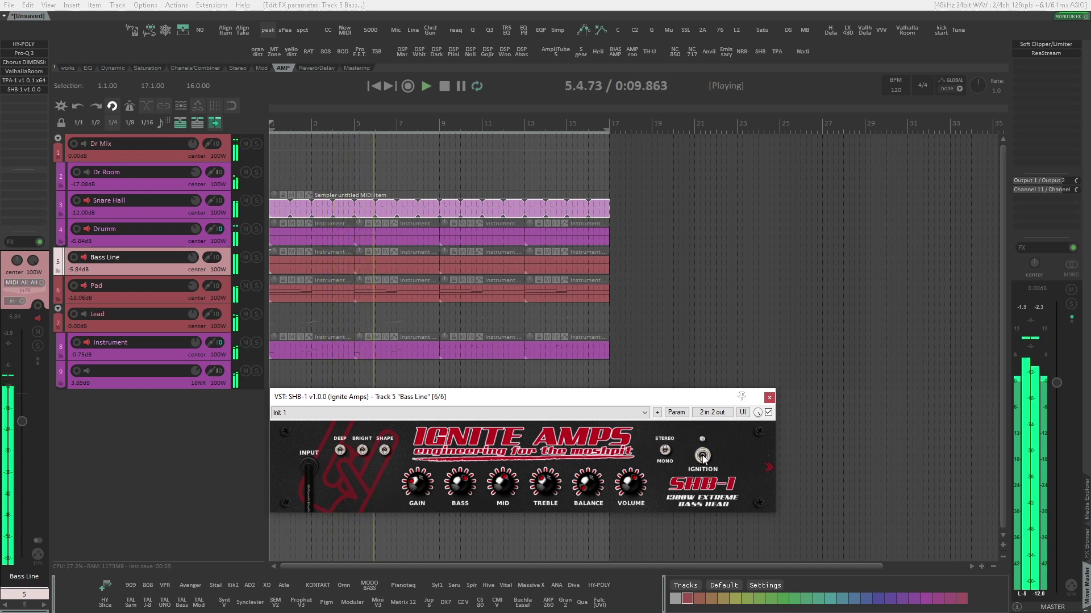
click(703, 457)
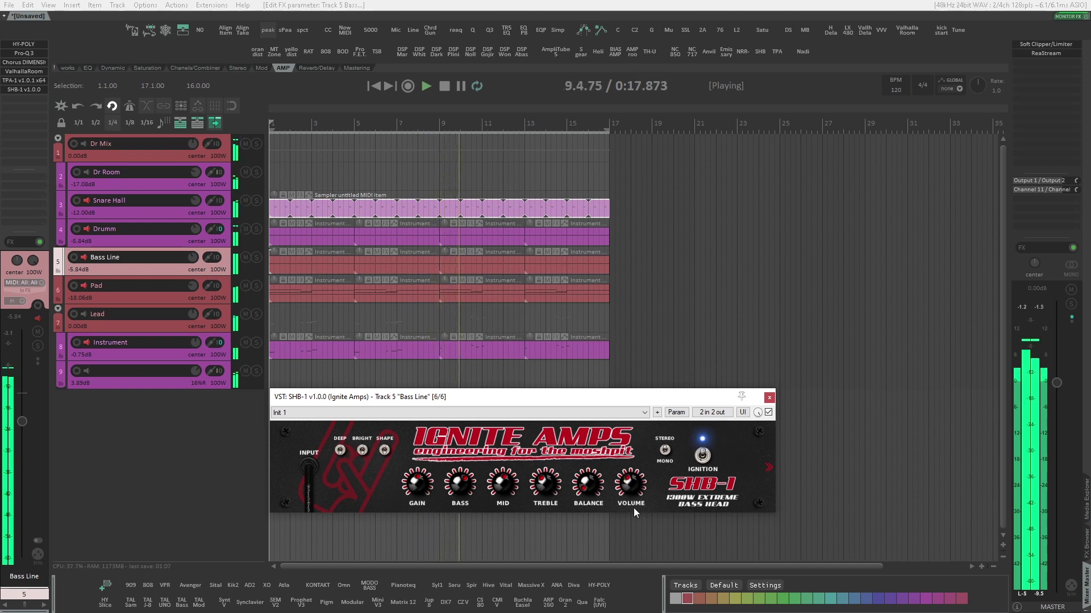
click(702, 457)
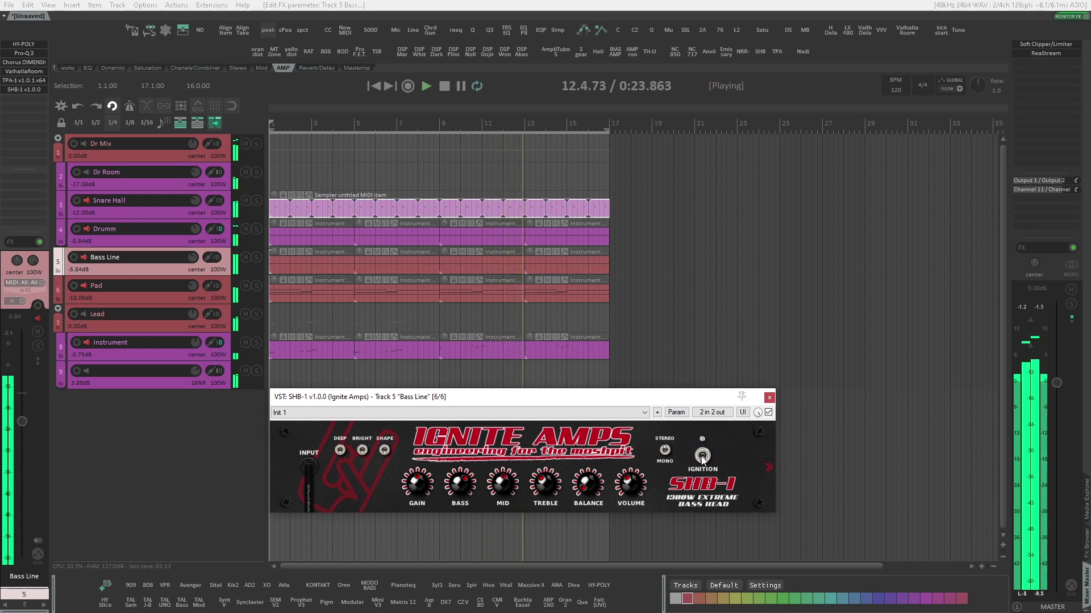
click(702, 457)
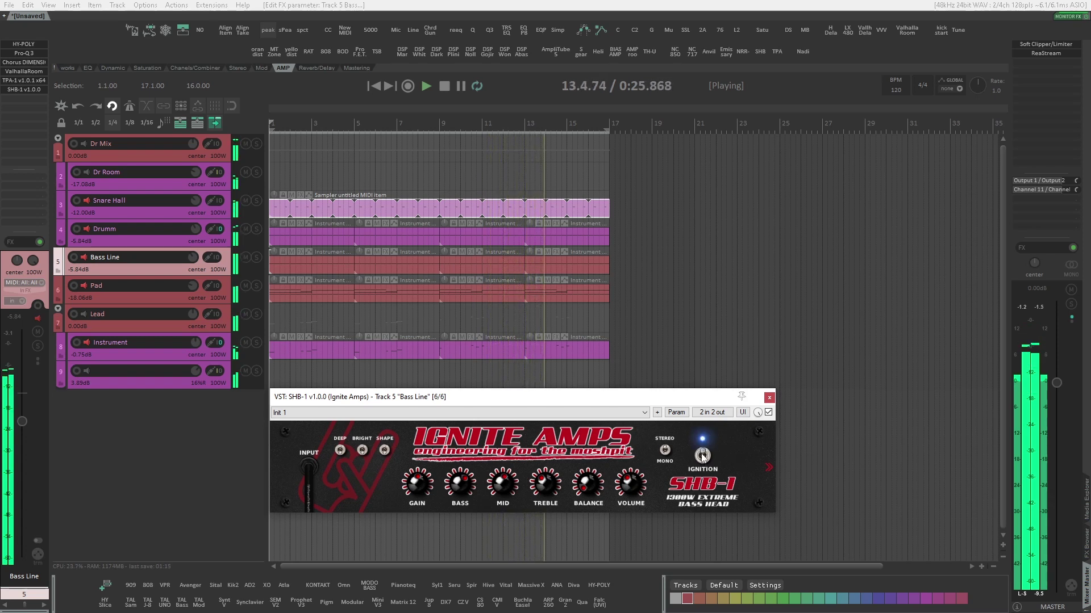
key(space)
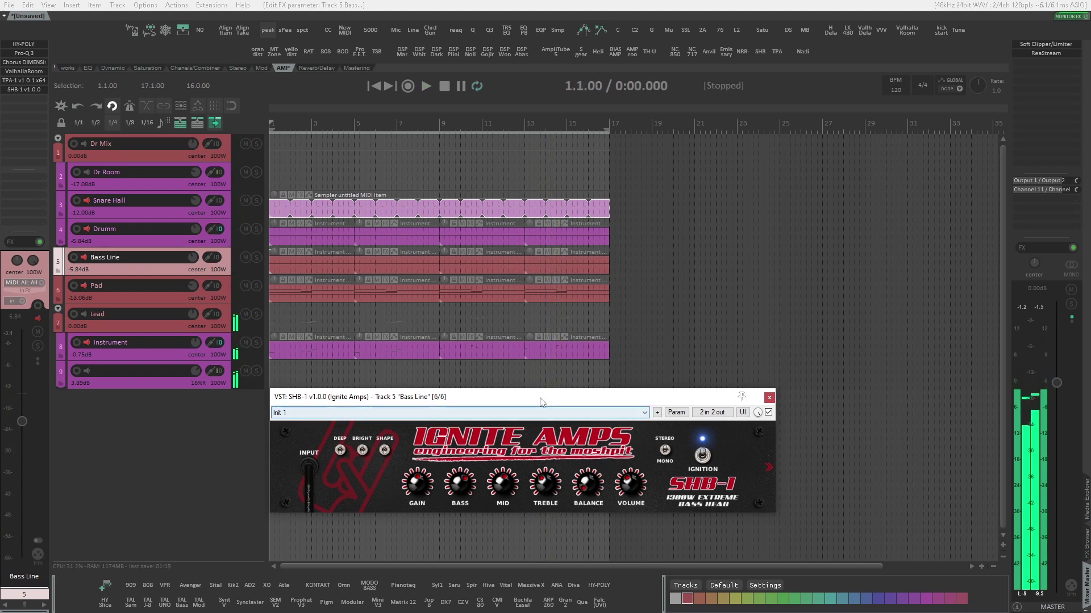
Open the Bass Line's TPA-1 alongside the SHB-1 and arrange the two windows with the TPA-1 above.
drag(540, 398, 538, 386)
drag(538, 373, 541, 371)
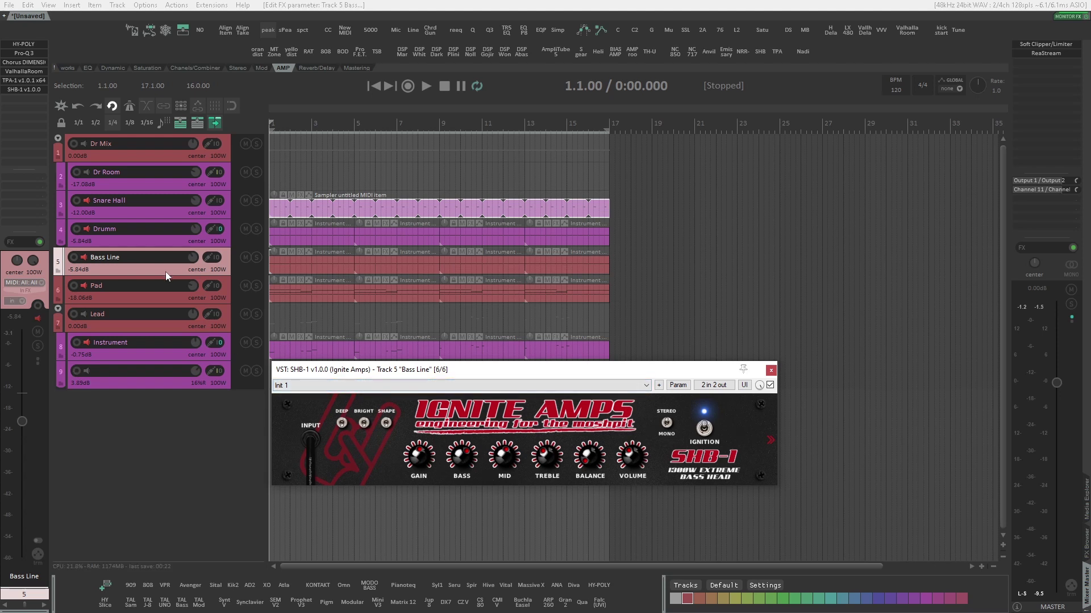
click(24, 80)
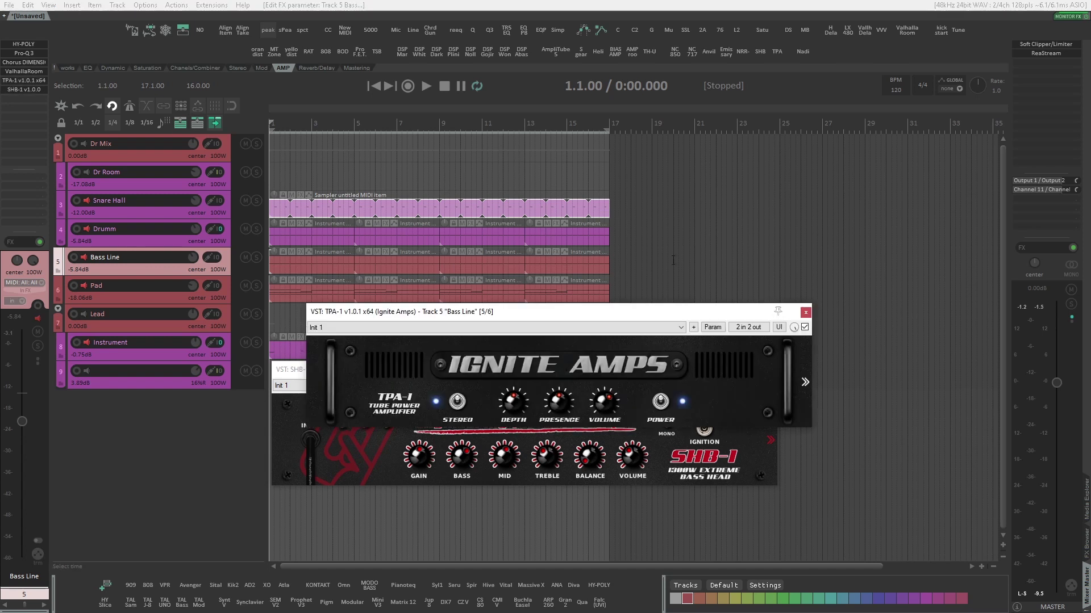
drag(666, 313, 638, 236)
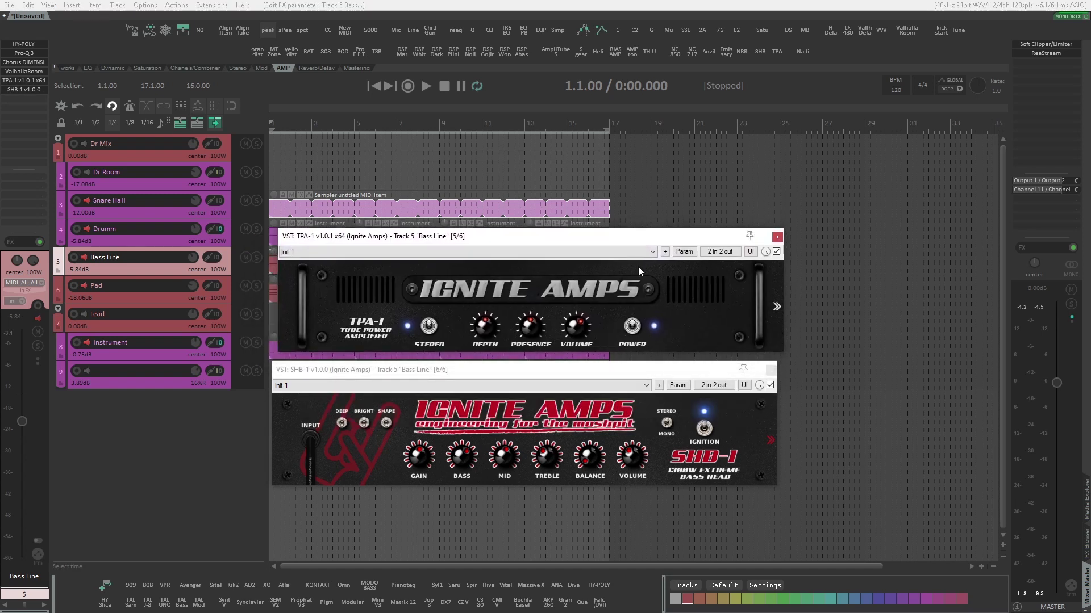
Switch off both the TPA-1 and SHB-1, play the full mix, switch both back on and stop playback.
click(632, 327)
click(704, 428)
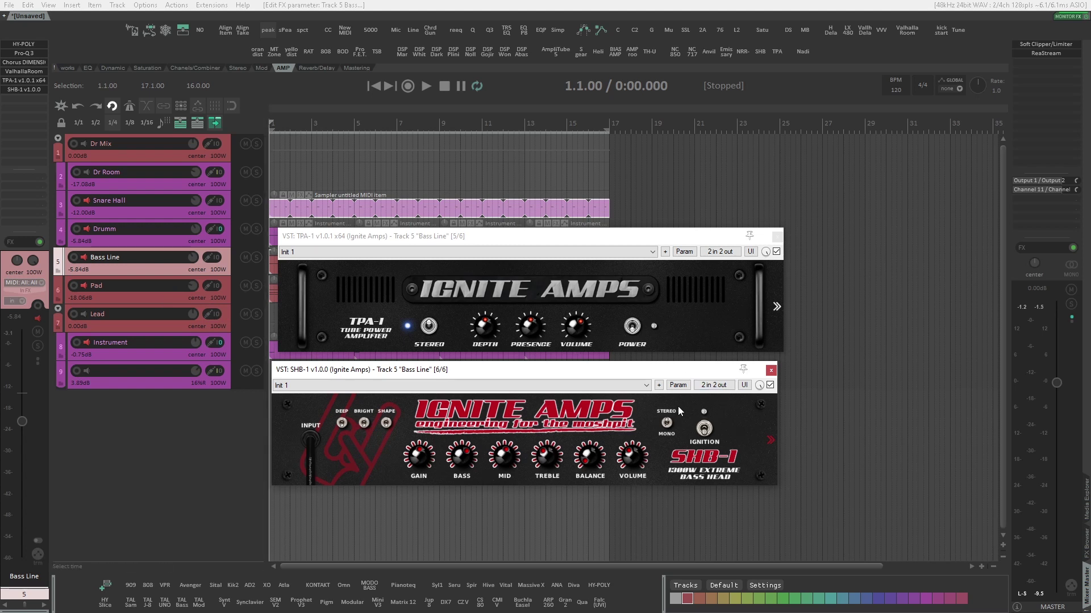
key(space)
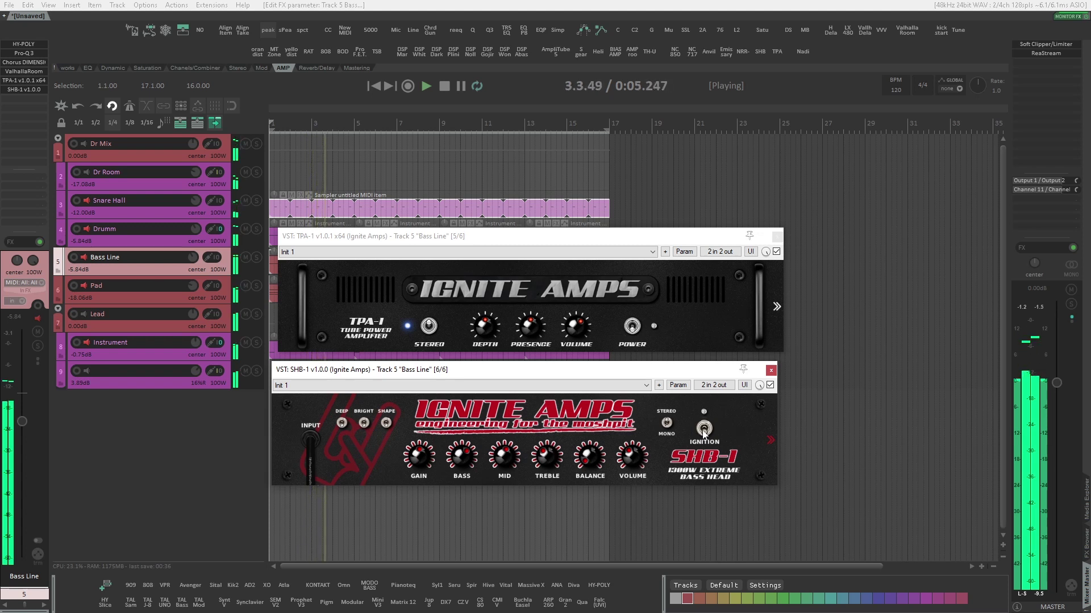
click(704, 430)
click(636, 326)
key(space)
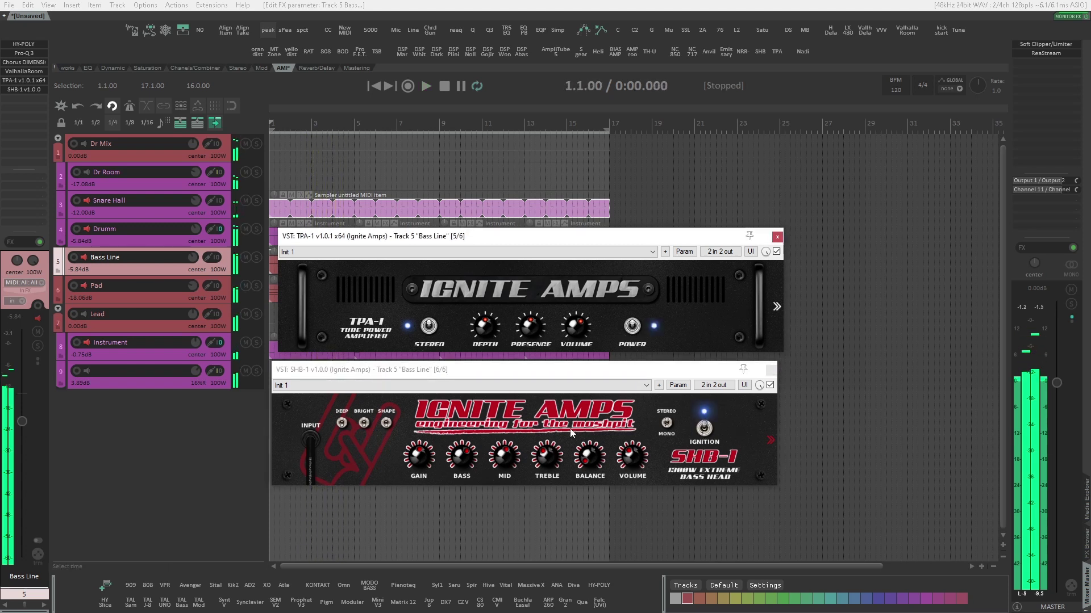
Adjust the SHB-1's volume and audition the full mix with both amps on.
click(625, 462)
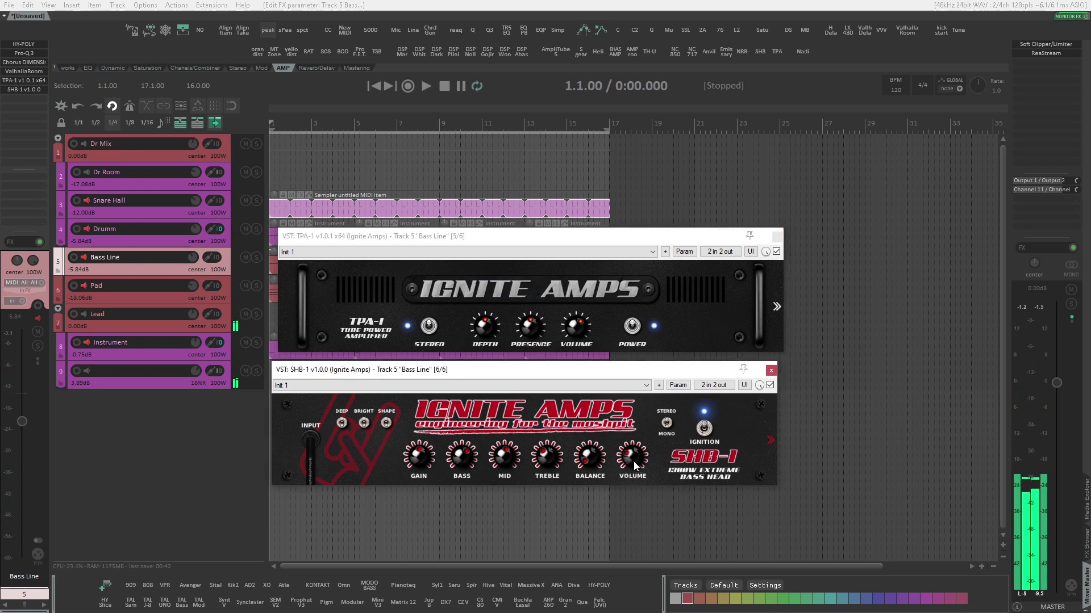
key(space)
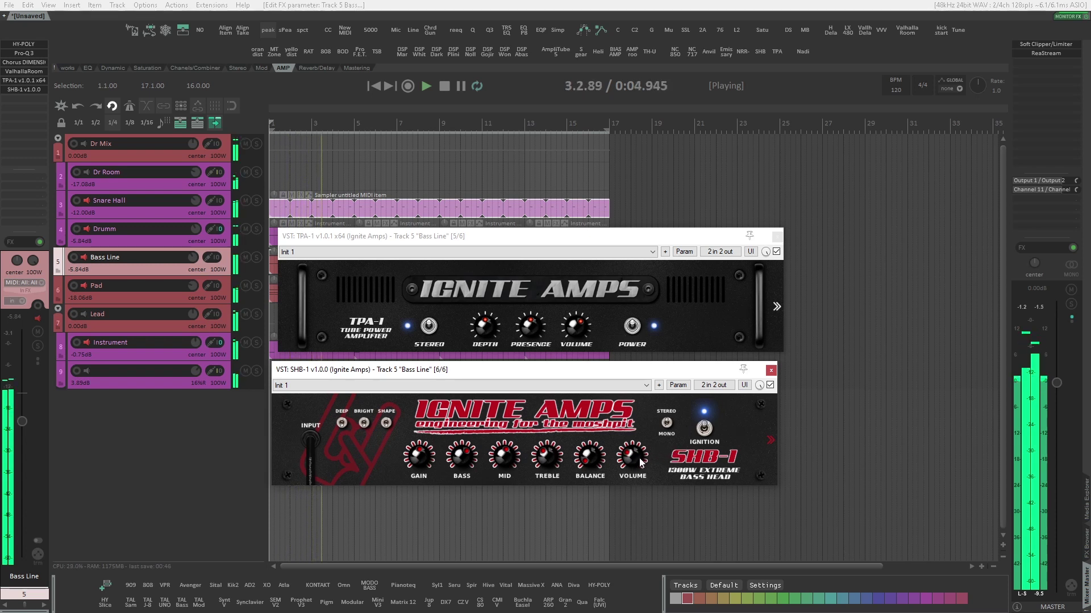
key(space)
Replay the full mix from the start with both amps powered off, and switch both on during playback.
click(632, 326)
click(703, 427)
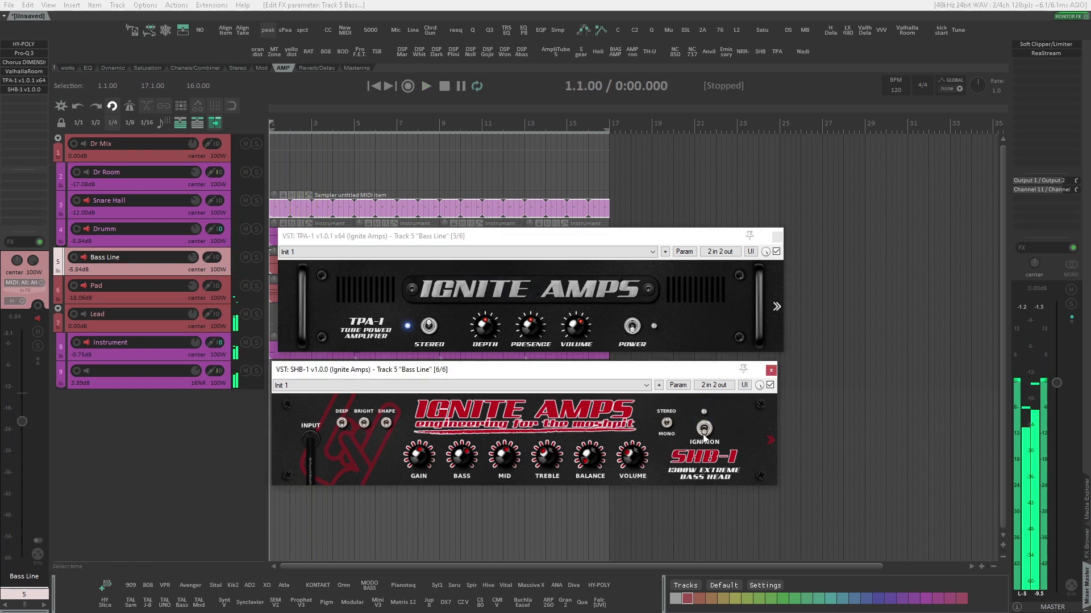
key(space)
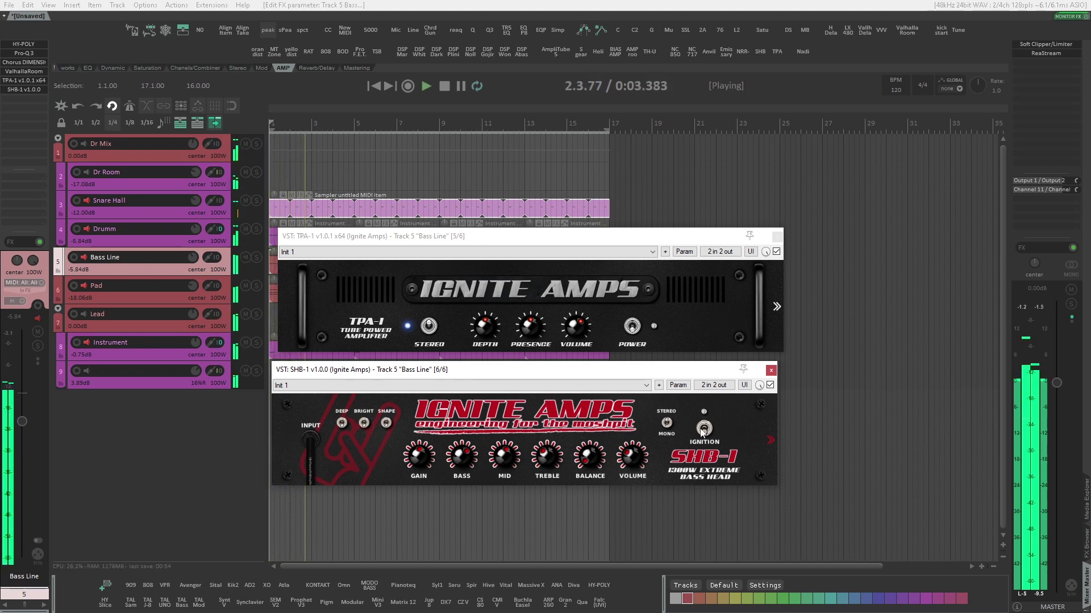
click(703, 429)
click(632, 326)
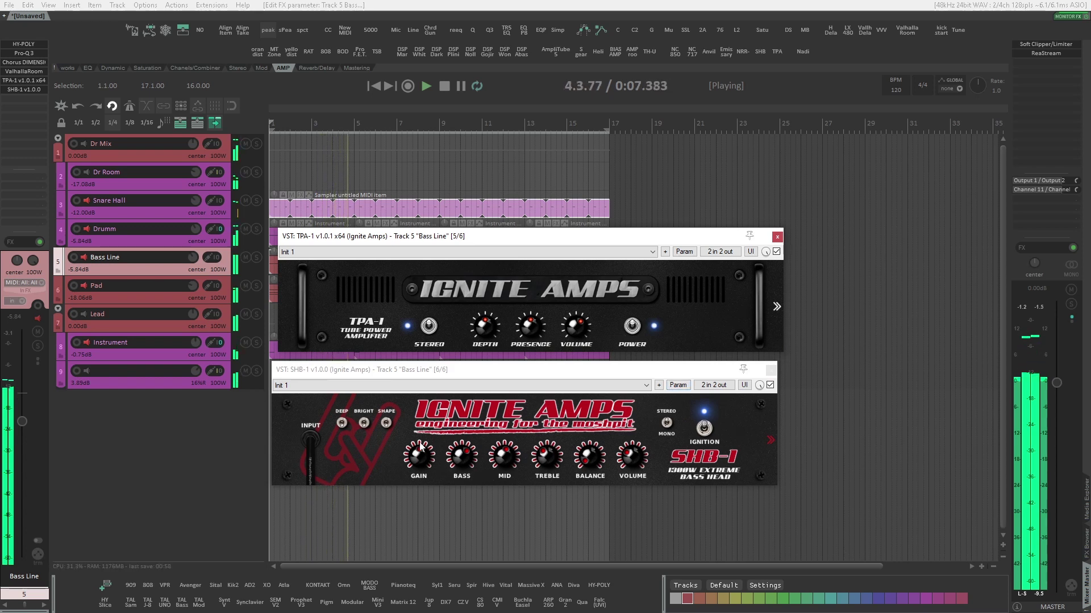
Compare the playing mix with the TPA-1 and SHB-1 both off and both on again, and stop playback.
click(342, 422)
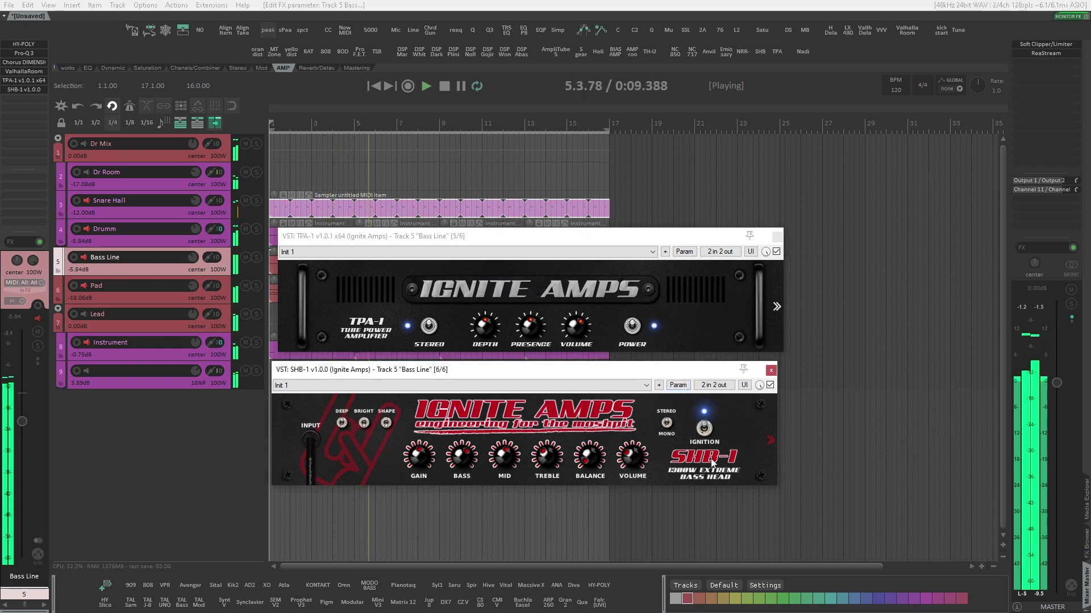
click(704, 429)
click(631, 326)
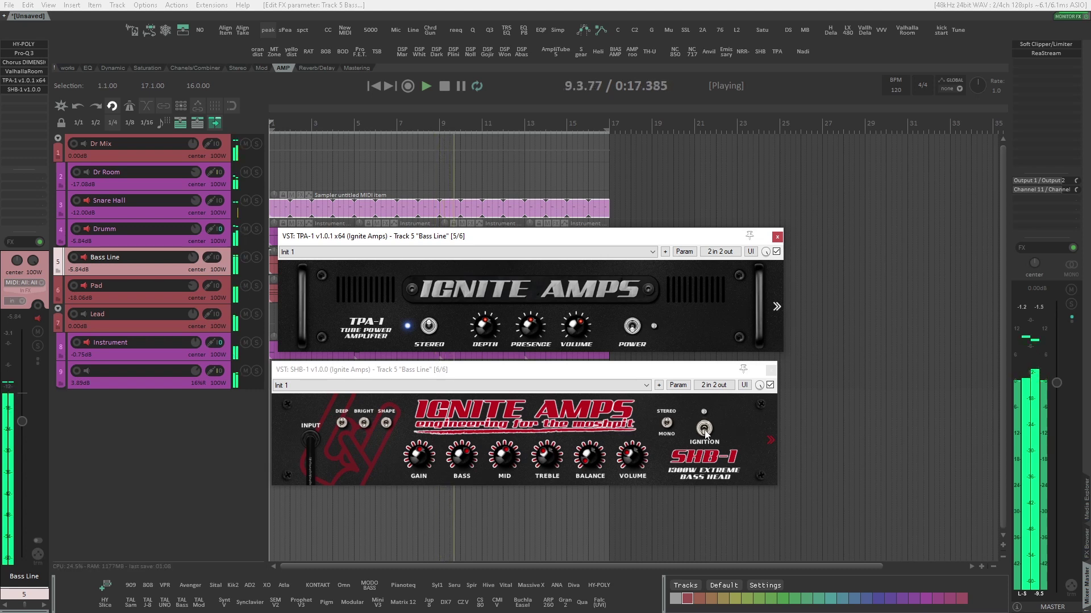
click(704, 430)
click(631, 326)
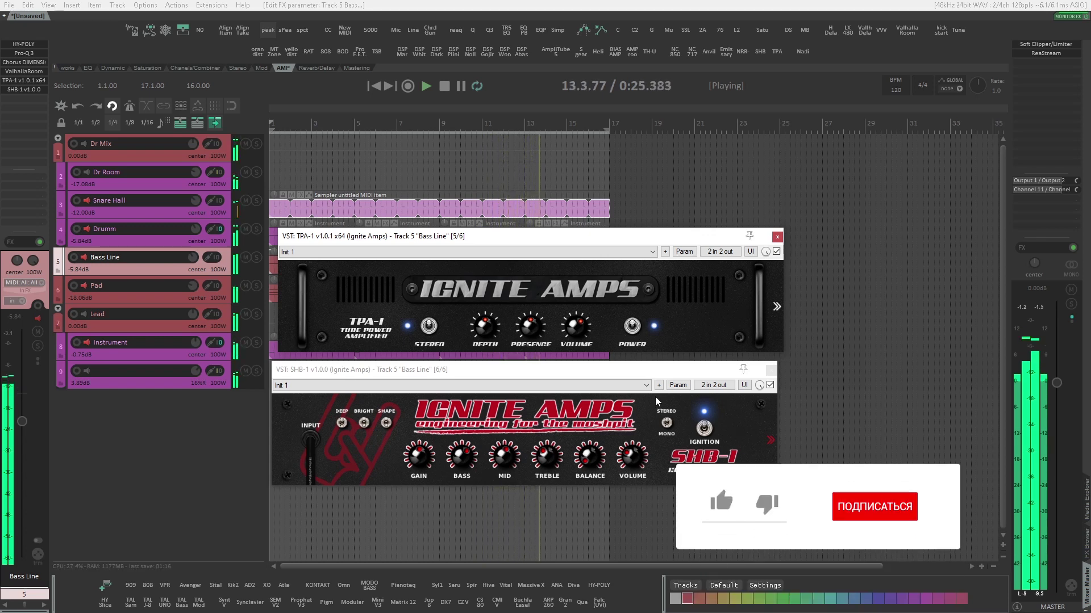
key(space)
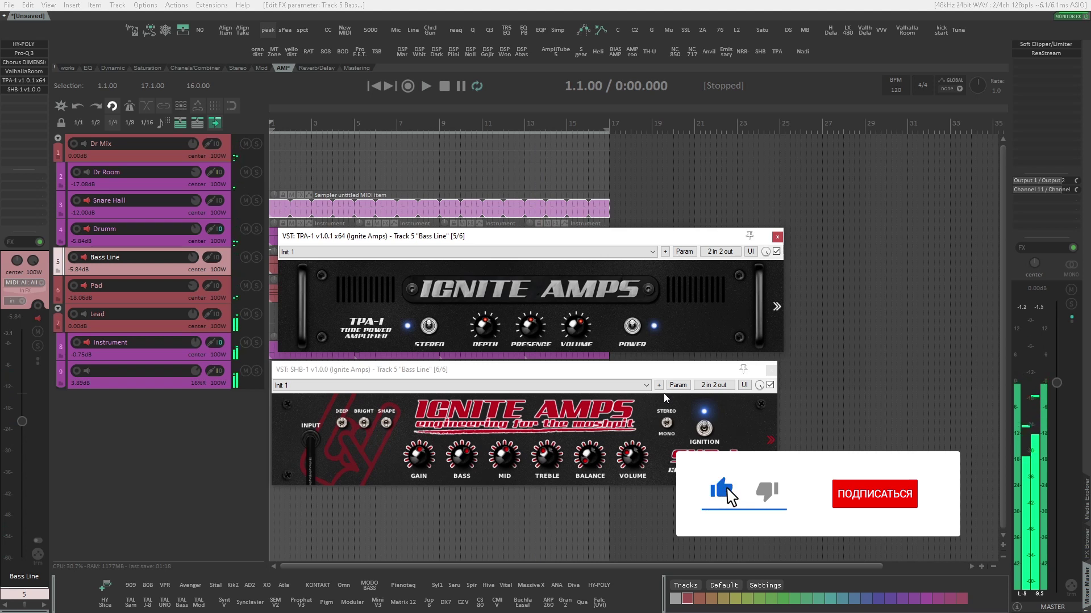